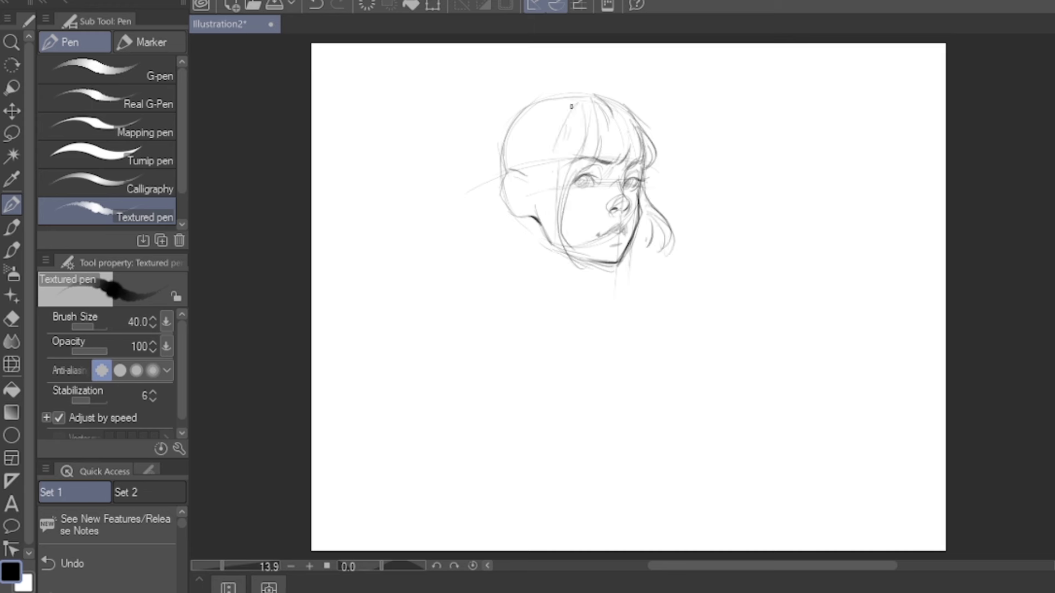
Sketch loose hair strands around the forehead and rework the rounded outline of the skull with the Textured pen
{"action": "left_click_drag", "start_coordinate": [571, 106], "coordinate": [554, 162]}
{"action": "mouse_move", "coordinate": [567, 126]}
{"action": "left_mouse_down"}
{"action": "mouse_move", "coordinate": [561, 170]}
{"action": "mouse_move", "coordinate": [538, 165]}
{"action": "mouse_move", "coordinate": [546, 207]}
{"action": "left_mouse_up"}
{"action": "left_click_drag", "start_coordinate": [552, 135], "coordinate": [530, 173]}
{"action": "mouse_move", "coordinate": [578, 90]}
{"action": "left_mouse_down"}
{"action": "mouse_move", "coordinate": [605, 96]}
{"action": "mouse_move", "coordinate": [499, 144]}
{"action": "mouse_move", "coordinate": [501, 174]}
{"action": "left_mouse_up"}
{"action": "mouse_move", "coordinate": [542, 89]}
{"action": "left_mouse_down"}
{"action": "mouse_move", "coordinate": [579, 92]}
{"action": "mouse_move", "coordinate": [637, 130]}
{"action": "left_mouse_up"}
Reinforce the jawline and eye guideline of the head and sketch the details of the near ear
{"action": "left_click_drag", "start_coordinate": [534, 217], "coordinate": [571, 251]}
{"action": "mouse_move", "coordinate": [625, 230]}
{"action": "left_mouse_down"}
{"action": "mouse_move", "coordinate": [601, 236]}
{"action": "mouse_move", "coordinate": [623, 231]}
{"action": "left_mouse_up"}
{"action": "left_click_drag", "start_coordinate": [584, 179], "coordinate": [624, 190]}
{"action": "mouse_move", "coordinate": [509, 182]}
{"action": "left_mouse_down"}
{"action": "mouse_move", "coordinate": [526, 187]}
{"action": "mouse_move", "coordinate": [518, 193]}
{"action": "left_mouse_up"}
Sketch the neck with shading under the chin, and add the hair strands around the ear with a bun behind the head
{"action": "mouse_move", "coordinate": [523, 197]}
{"action": "left_mouse_down"}
{"action": "mouse_move", "coordinate": [523, 223]}
{"action": "mouse_move", "coordinate": [535, 199]}
{"action": "mouse_move", "coordinate": [542, 293]}
{"action": "left_mouse_up"}
{"action": "left_click_drag", "start_coordinate": [597, 260], "coordinate": [601, 294]}
{"action": "mouse_move", "coordinate": [559, 251]}
{"action": "left_mouse_down"}
{"action": "mouse_move", "coordinate": [591, 271]}
{"action": "mouse_move", "coordinate": [569, 259]}
{"action": "left_mouse_up"}
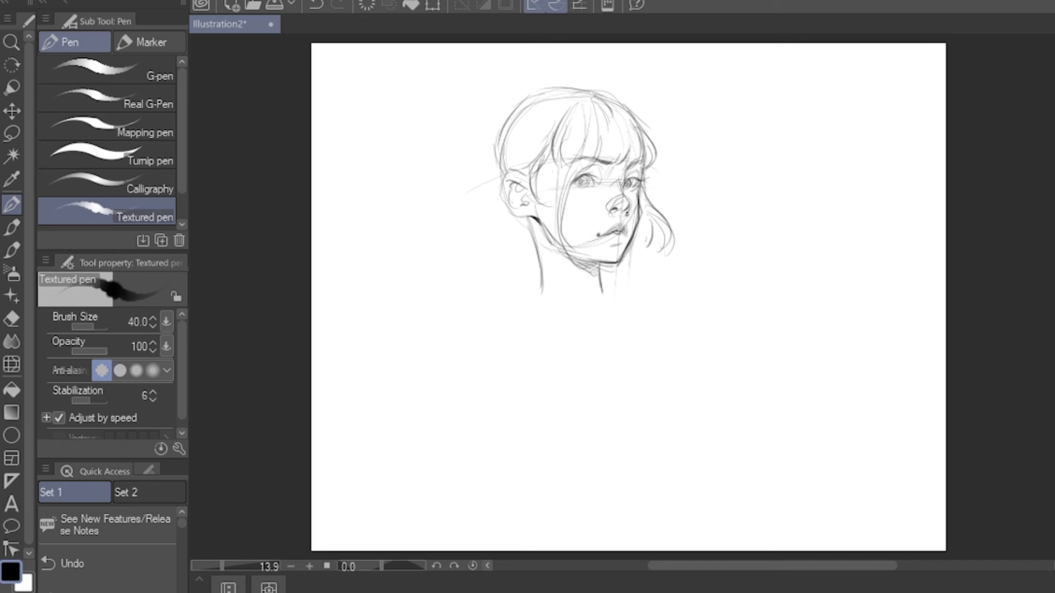
{"action": "left_click_drag", "start_coordinate": [548, 161], "coordinate": [540, 183]}
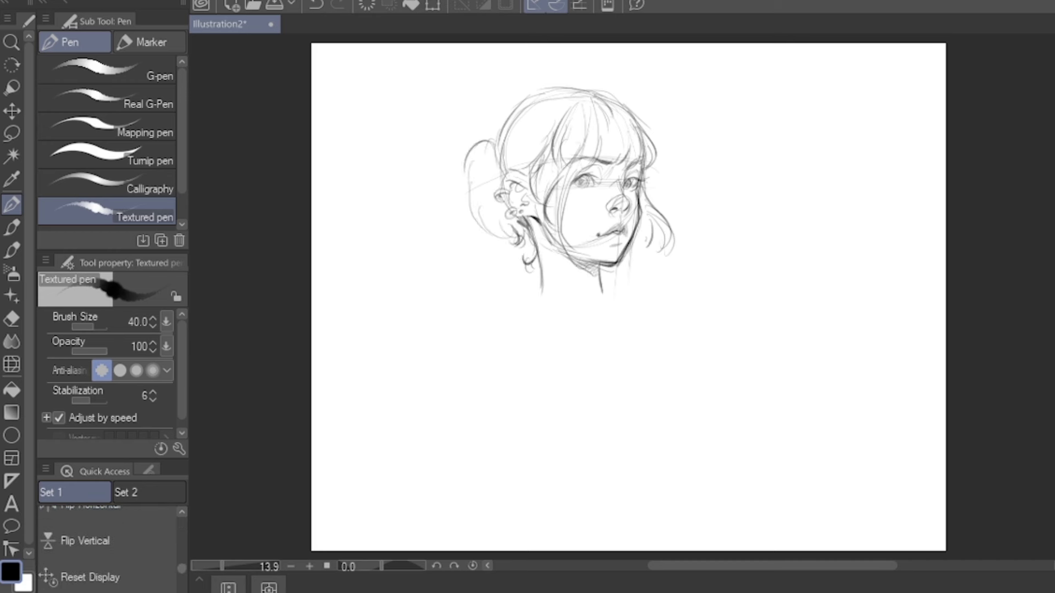
Flip the canvas view horizontally and rework the outline of the fringe and the crown of the hair
{"action": "left_click", "coordinate": [107, 515]}
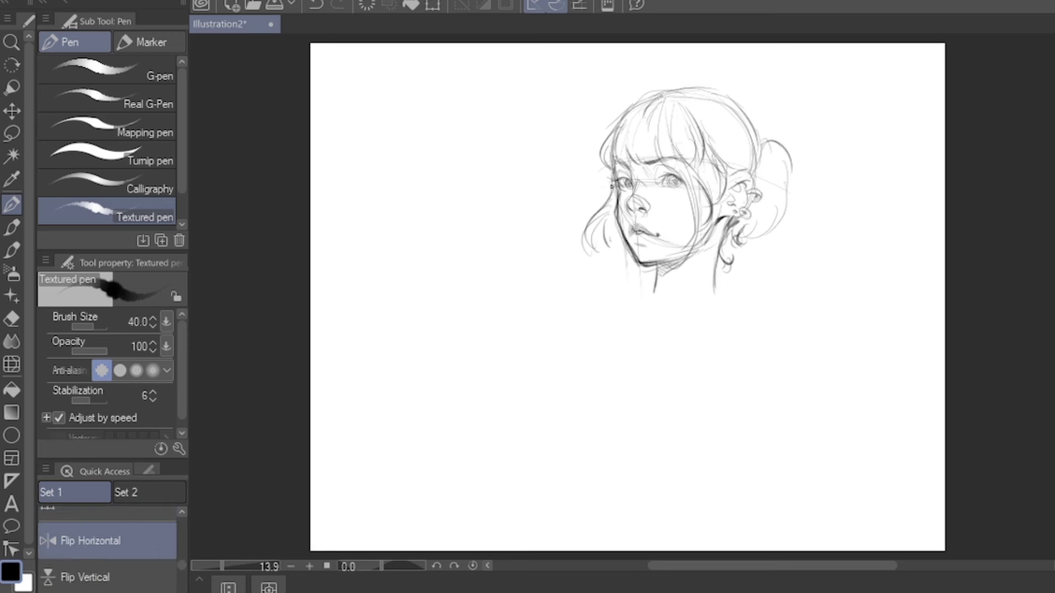
{"action": "key", "text": "m"}
{"action": "left_click", "coordinate": [11, 204]}
{"action": "mouse_move", "coordinate": [644, 96]}
{"action": "left_mouse_down"}
{"action": "mouse_move", "coordinate": [621, 112]}
{"action": "mouse_move", "coordinate": [603, 175]}
{"action": "left_mouse_up"}
{"action": "mouse_move", "coordinate": [619, 115]}
{"action": "left_mouse_down"}
{"action": "mouse_move", "coordinate": [675, 86]}
{"action": "mouse_move", "coordinate": [736, 103]}
{"action": "left_mouse_up"}
{"action": "left_click_drag", "start_coordinate": [758, 109], "coordinate": [751, 175]}
{"action": "left_click_drag", "start_coordinate": [693, 130], "coordinate": [765, 147]}
{"action": "left_click_drag", "start_coordinate": [657, 93], "coordinate": [749, 83]}
Darken the eyes, jaw and ear area and sketch both sides of the neck
{"action": "mouse_move", "coordinate": [616, 183]}
{"action": "left_mouse_down"}
{"action": "mouse_move", "coordinate": [670, 171]}
{"action": "mouse_move", "coordinate": [679, 186]}
{"action": "left_mouse_up"}
{"action": "left_click_drag", "start_coordinate": [718, 217], "coordinate": [666, 265]}
{"action": "mouse_move", "coordinate": [737, 180]}
{"action": "left_mouse_down"}
{"action": "mouse_move", "coordinate": [753, 191]}
{"action": "mouse_move", "coordinate": [730, 220]}
{"action": "left_mouse_up"}
{"action": "mouse_move", "coordinate": [732, 212]}
{"action": "left_mouse_down"}
{"action": "mouse_move", "coordinate": [714, 294]}
{"action": "mouse_move", "coordinate": [736, 339]}
{"action": "left_mouse_up"}
{"action": "left_click_drag", "start_coordinate": [704, 238], "coordinate": [667, 314]}
{"action": "mouse_move", "coordinate": [666, 285]}
{"action": "left_mouse_down"}
{"action": "mouse_move", "coordinate": [662, 324]}
{"action": "mouse_move", "coordinate": [649, 329]}
{"action": "left_mouse_up"}
Sketch the shoulders, chest and armpit of the bust, and strengthen the front of the neck and the bun
{"action": "mouse_move", "coordinate": [674, 322]}
{"action": "left_mouse_down"}
{"action": "mouse_move", "coordinate": [651, 350]}
{"action": "mouse_move", "coordinate": [729, 316]}
{"action": "mouse_move", "coordinate": [667, 358]}
{"action": "mouse_move", "coordinate": [666, 379]}
{"action": "left_mouse_up"}
{"action": "left_click_drag", "start_coordinate": [722, 316], "coordinate": [748, 381]}
{"action": "mouse_move", "coordinate": [652, 318]}
{"action": "left_mouse_down"}
{"action": "mouse_move", "coordinate": [601, 410]}
{"action": "mouse_move", "coordinate": [577, 423]}
{"action": "mouse_move", "coordinate": [582, 456]}
{"action": "left_mouse_up"}
{"action": "left_click_drag", "start_coordinate": [605, 408], "coordinate": [637, 470]}
{"action": "mouse_move", "coordinate": [677, 421]}
{"action": "left_mouse_down"}
{"action": "mouse_move", "coordinate": [688, 405]}
{"action": "mouse_move", "coordinate": [695, 413]}
{"action": "left_mouse_up"}
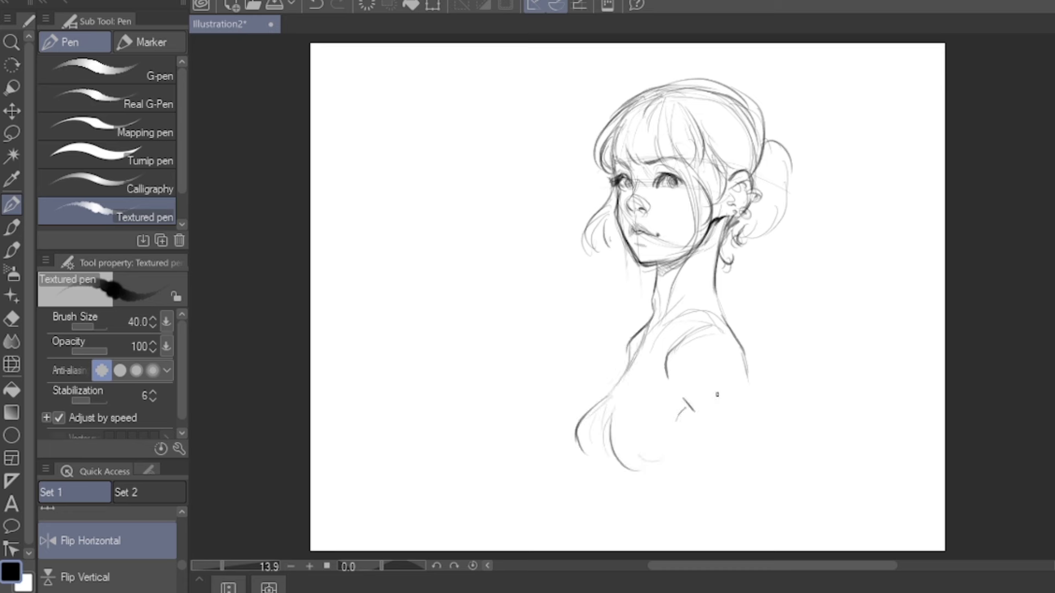
{"action": "mouse_move", "coordinate": [653, 260]}
{"action": "left_mouse_down"}
{"action": "mouse_move", "coordinate": [661, 316]}
{"action": "mouse_move", "coordinate": [641, 334]}
{"action": "left_mouse_up"}
{"action": "left_click_drag", "start_coordinate": [774, 147], "coordinate": [754, 262]}
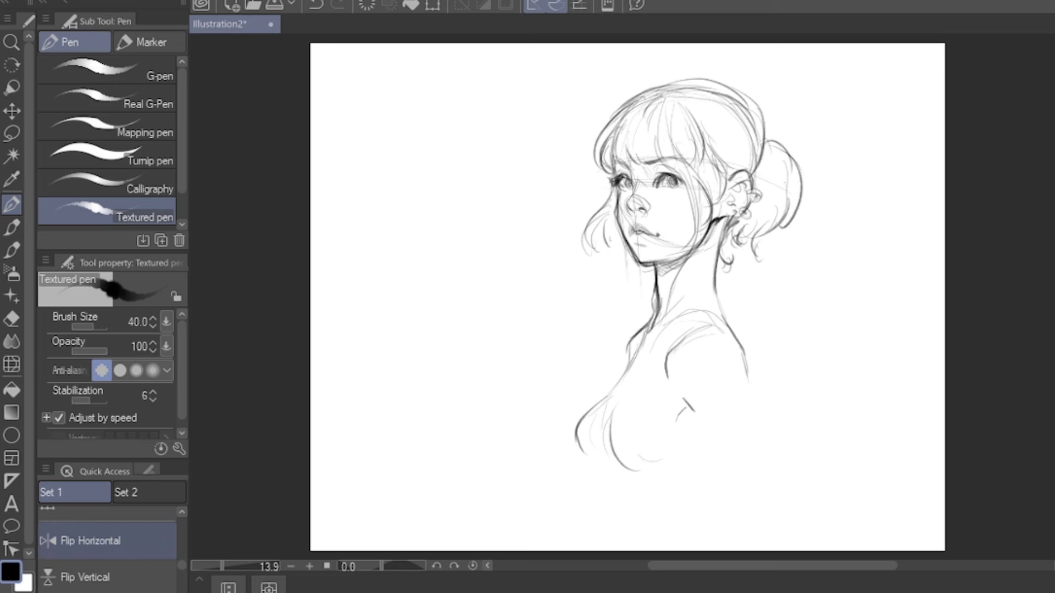
Restore the unflipped view and trace the jaw, chin, front of the neck and ear over the faded sketch at brush size 25
{"action": "left_click", "coordinate": [106, 541]}
{"action": "left_click", "coordinate": [11, 42]}
{"action": "left_click_drag", "start_coordinate": [544, 126], "coordinate": [571, 126]}
{"action": "key", "text": "p"}
{"action": "mouse_move", "coordinate": [666, 168]}
{"action": "left_mouse_down"}
{"action": "mouse_move", "coordinate": [666, 248]}
{"action": "mouse_move", "coordinate": [636, 299]}
{"action": "mouse_move", "coordinate": [617, 303]}
{"action": "left_mouse_up"}
{"action": "mouse_move", "coordinate": [538, 244]}
{"action": "left_mouse_down"}
{"action": "mouse_move", "coordinate": [552, 268]}
{"action": "mouse_move", "coordinate": [604, 300]}
{"action": "mouse_move", "coordinate": [631, 297]}
{"action": "mouse_move", "coordinate": [597, 309]}
{"action": "left_mouse_up"}
{"action": "mouse_move", "coordinate": [563, 280]}
{"action": "left_mouse_down"}
{"action": "mouse_move", "coordinate": [607, 306]}
{"action": "mouse_move", "coordinate": [614, 343]}
{"action": "left_mouse_up"}
{"action": "mouse_move", "coordinate": [528, 190]}
{"action": "left_mouse_down"}
{"action": "mouse_move", "coordinate": [506, 184]}
{"action": "mouse_move", "coordinate": [499, 196]}
{"action": "mouse_move", "coordinate": [505, 234]}
{"action": "mouse_move", "coordinate": [550, 258]}
{"action": "left_mouse_up"}
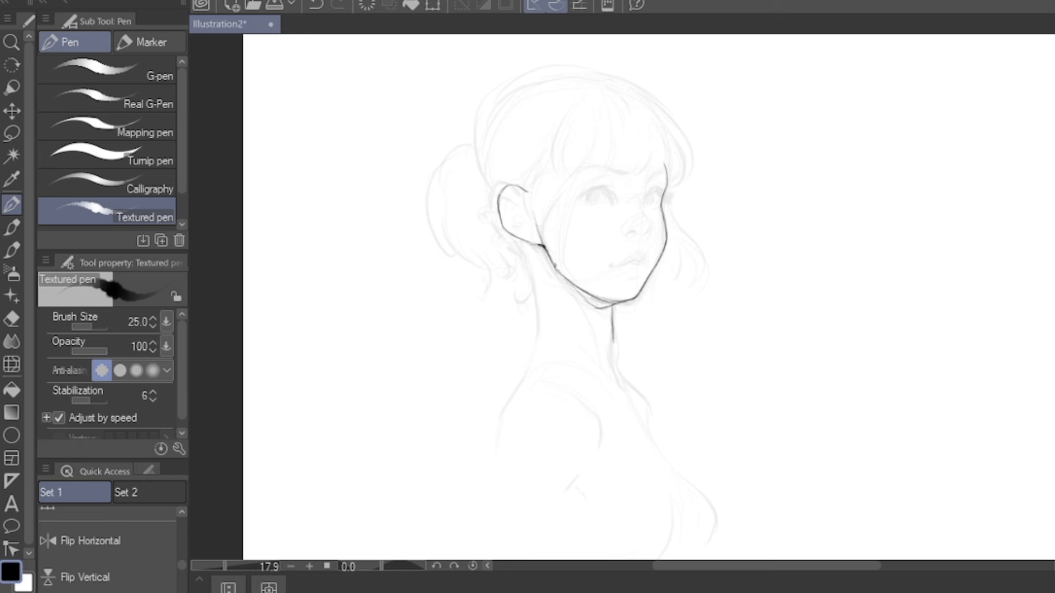
Draw the nose, lips, far eye and both eyebrows in clean lines over the faded sketch
{"action": "mouse_move", "coordinate": [646, 204]}
{"action": "left_mouse_down"}
{"action": "mouse_move", "coordinate": [664, 192]}
{"action": "mouse_move", "coordinate": [657, 212]}
{"action": "mouse_move", "coordinate": [644, 206]}
{"action": "mouse_move", "coordinate": [650, 236]}
{"action": "left_mouse_up"}
{"action": "left_click_drag", "start_coordinate": [641, 256], "coordinate": [612, 262]}
{"action": "mouse_move", "coordinate": [644, 253]}
{"action": "left_mouse_down"}
{"action": "mouse_move", "coordinate": [645, 264]}
{"action": "mouse_move", "coordinate": [624, 262]}
{"action": "left_mouse_up"}
{"action": "left_click_drag", "start_coordinate": [637, 269], "coordinate": [645, 268]}
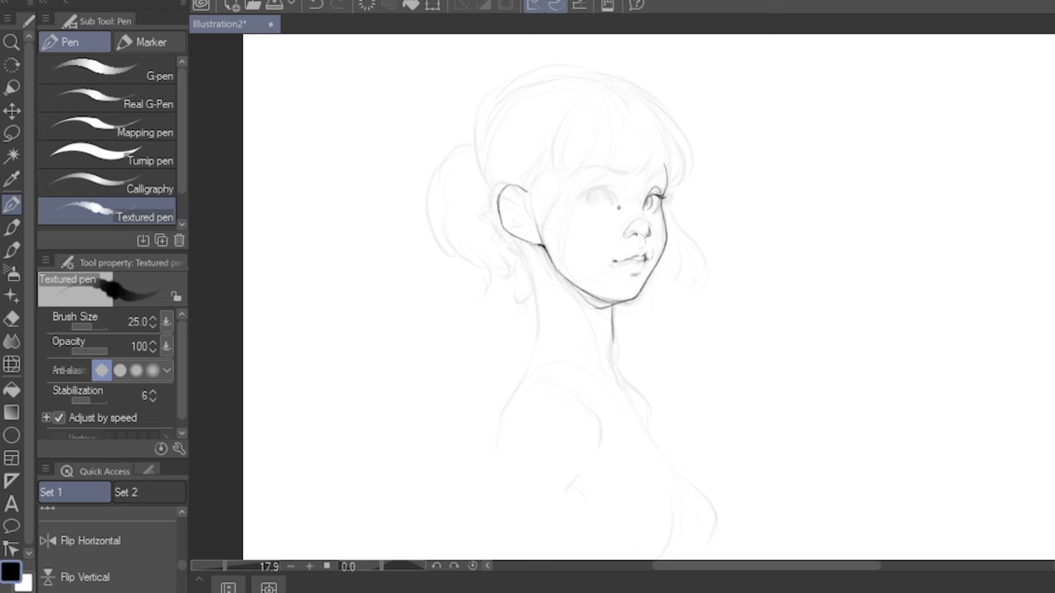
{"action": "mouse_move", "coordinate": [616, 189]}
{"action": "left_mouse_down"}
{"action": "mouse_move", "coordinate": [588, 201]}
{"action": "mouse_move", "coordinate": [617, 204]}
{"action": "mouse_move", "coordinate": [633, 177]}
{"action": "left_mouse_up"}
{"action": "left_click_drag", "start_coordinate": [653, 181], "coordinate": [665, 169]}
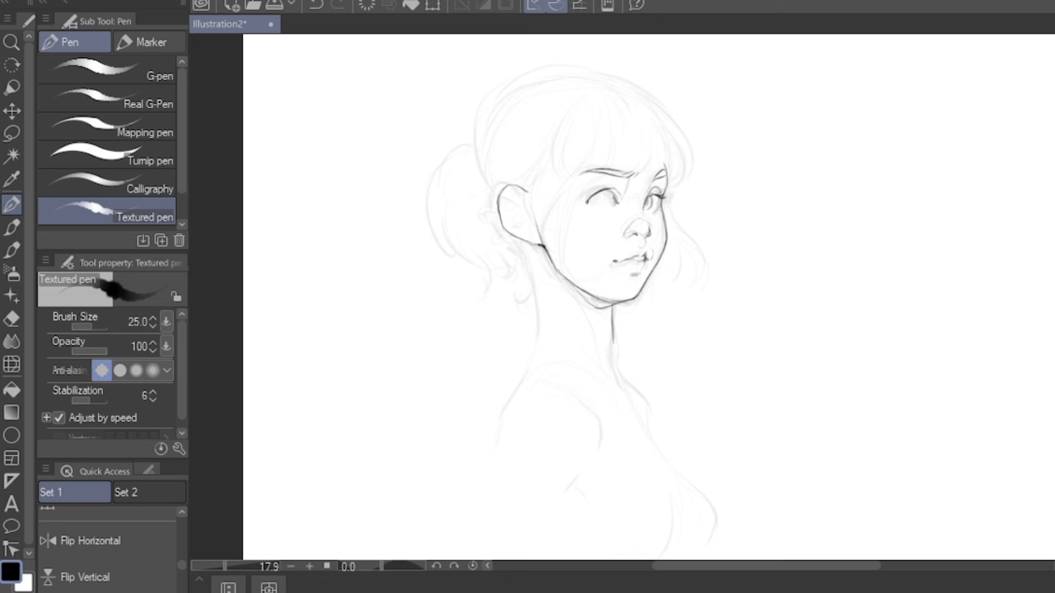
Draw the near eye, undoing a misplaced stroke, and add short cheek lines and the inner ear folds
{"action": "mouse_move", "coordinate": [589, 195]}
{"action": "left_mouse_down"}
{"action": "mouse_move", "coordinate": [618, 187]}
{"action": "mouse_move", "coordinate": [577, 198]}
{"action": "mouse_move", "coordinate": [613, 196]}
{"action": "mouse_move", "coordinate": [595, 205]}
{"action": "left_mouse_up"}
{"action": "left_click_drag", "start_coordinate": [605, 191], "coordinate": [598, 211]}
{"action": "key", "text": "ctrl+z"}
{"action": "left_click_drag", "start_coordinate": [572, 223], "coordinate": [589, 233]}
{"action": "mouse_move", "coordinate": [509, 195]}
{"action": "left_mouse_down"}
{"action": "mouse_move", "coordinate": [522, 203]}
{"action": "mouse_move", "coordinate": [503, 208]}
{"action": "mouse_move", "coordinate": [534, 232]}
{"action": "left_mouse_up"}
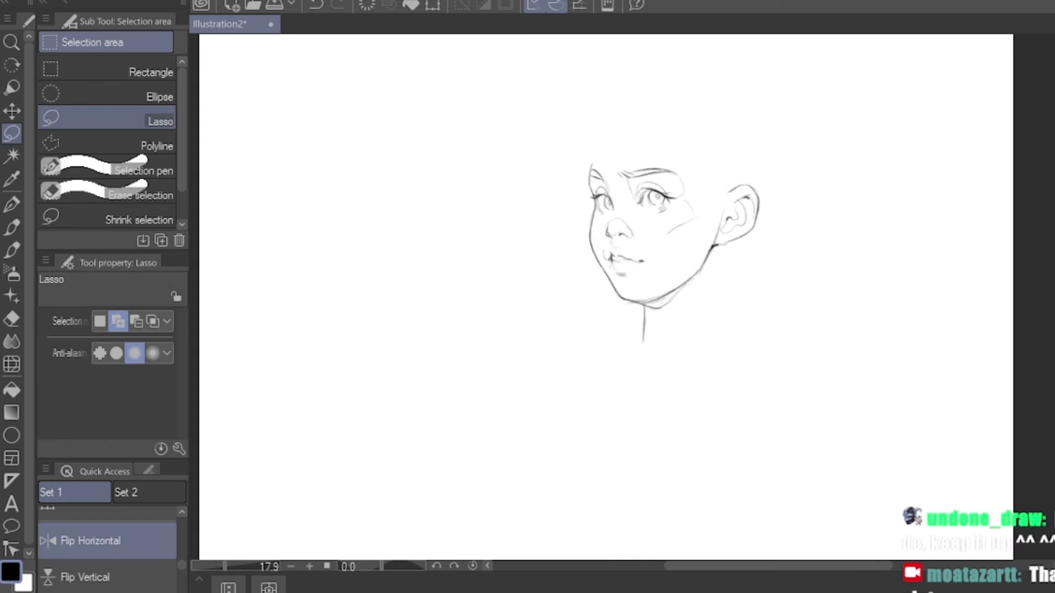
Lasso the near eye in the mirrored view, nudge it into place, deselect it and restore the unflipped view
{"action": "mouse_move", "coordinate": [654, 181]}
{"action": "left_mouse_down"}
{"action": "mouse_move", "coordinate": [632, 204]}
{"action": "mouse_move", "coordinate": [679, 212]}
{"action": "mouse_move", "coordinate": [680, 195]}
{"action": "left_mouse_up"}
{"action": "key", "text": "k"}
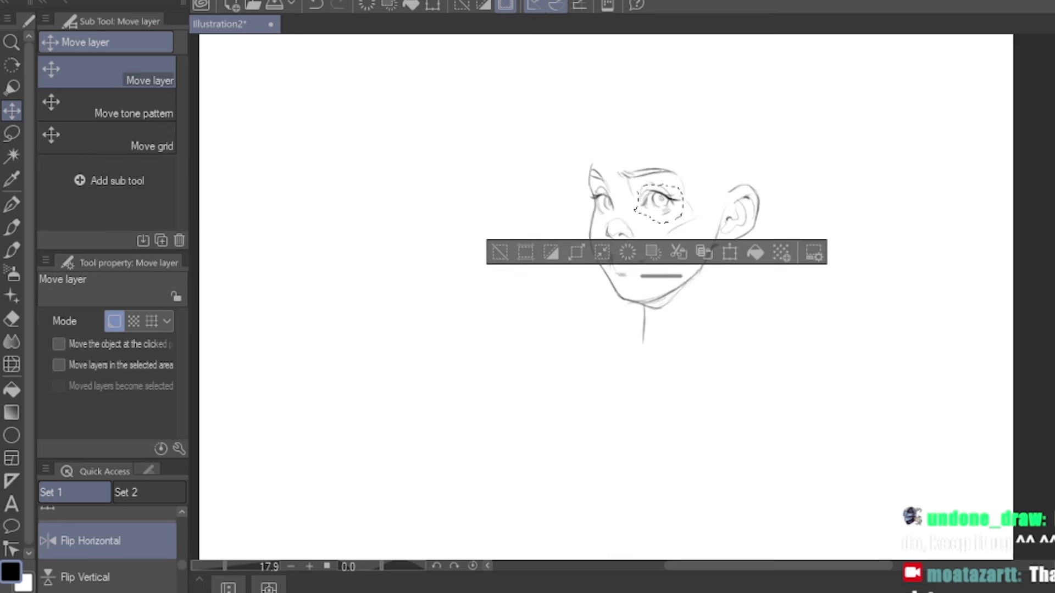
{"action": "key", "text": "ctrl+d"}
{"action": "left_click", "coordinate": [91, 540]}
Draw the fringe and the loose curved locks framing both sides of the face with the Textured pen
{"action": "key", "text": "p"}
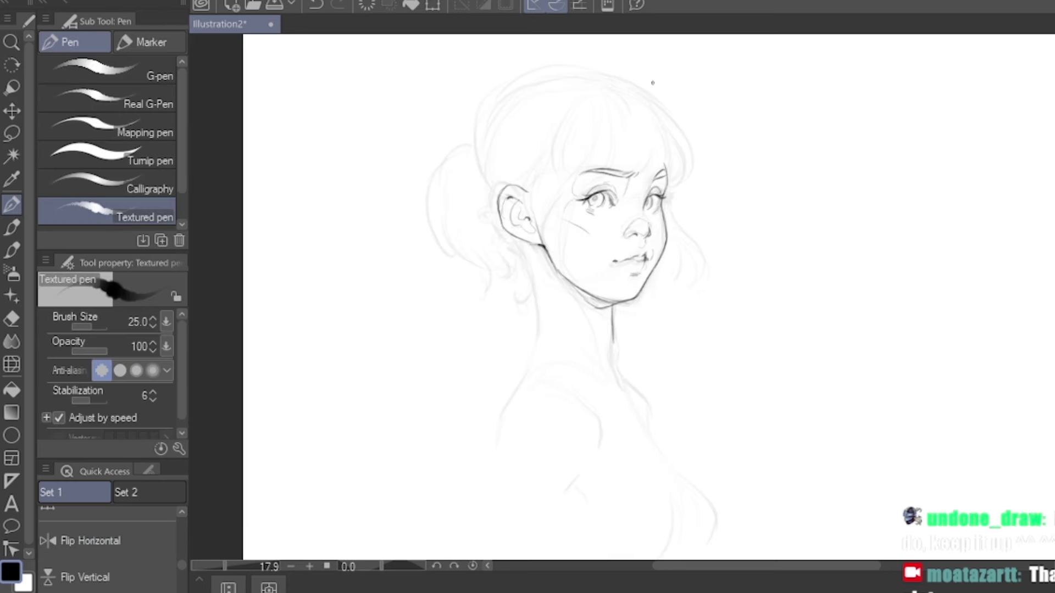
{"action": "mouse_move", "coordinate": [654, 109]}
{"action": "left_mouse_down"}
{"action": "mouse_move", "coordinate": [679, 164]}
{"action": "mouse_move", "coordinate": [666, 177]}
{"action": "mouse_move", "coordinate": [611, 186]}
{"action": "left_mouse_up"}
{"action": "left_click_drag", "start_coordinate": [611, 140], "coordinate": [569, 186]}
{"action": "mouse_move", "coordinate": [575, 170]}
{"action": "left_mouse_down"}
{"action": "mouse_move", "coordinate": [572, 223]}
{"action": "mouse_move", "coordinate": [587, 290]}
{"action": "left_mouse_up"}
{"action": "left_click_drag", "start_coordinate": [560, 154], "coordinate": [587, 270]}
{"action": "mouse_move", "coordinate": [566, 137]}
{"action": "left_mouse_down"}
{"action": "mouse_move", "coordinate": [548, 176]}
{"action": "mouse_move", "coordinate": [519, 195]}
{"action": "mouse_move", "coordinate": [541, 236]}
{"action": "left_mouse_up"}
{"action": "left_click_drag", "start_coordinate": [559, 160], "coordinate": [554, 215]}
{"action": "mouse_move", "coordinate": [671, 186]}
{"action": "left_mouse_down"}
{"action": "mouse_move", "coordinate": [683, 236]}
{"action": "mouse_move", "coordinate": [678, 225]}
{"action": "mouse_move", "coordinate": [670, 258]}
{"action": "left_mouse_up"}
{"action": "mouse_move", "coordinate": [686, 253]}
{"action": "left_mouse_down"}
{"action": "mouse_move", "coordinate": [671, 269]}
{"action": "mouse_move", "coordinate": [636, 255]}
{"action": "left_mouse_up"}
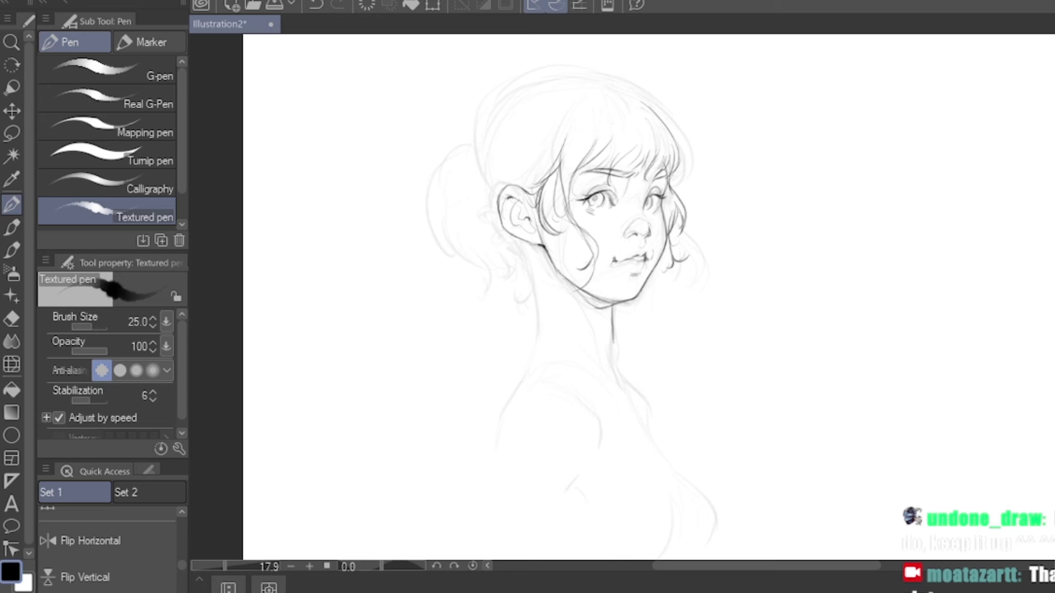
Draw the neck and near shoulder slope, and outline the crown of the head
{"action": "mouse_move", "coordinate": [484, 161]}
{"action": "left_mouse_down"}
{"action": "mouse_move", "coordinate": [507, 236]}
{"action": "mouse_move", "coordinate": [539, 282]}
{"action": "mouse_move", "coordinate": [540, 322]}
{"action": "mouse_move", "coordinate": [606, 319]}
{"action": "mouse_move", "coordinate": [585, 295]}
{"action": "mouse_move", "coordinate": [614, 364]}
{"action": "left_mouse_up"}
{"action": "left_click_drag", "start_coordinate": [539, 319], "coordinate": [505, 411]}
{"action": "mouse_move", "coordinate": [486, 158]}
{"action": "left_mouse_down"}
{"action": "mouse_move", "coordinate": [586, 69]}
{"action": "mouse_move", "coordinate": [647, 99]}
{"action": "left_mouse_up"}
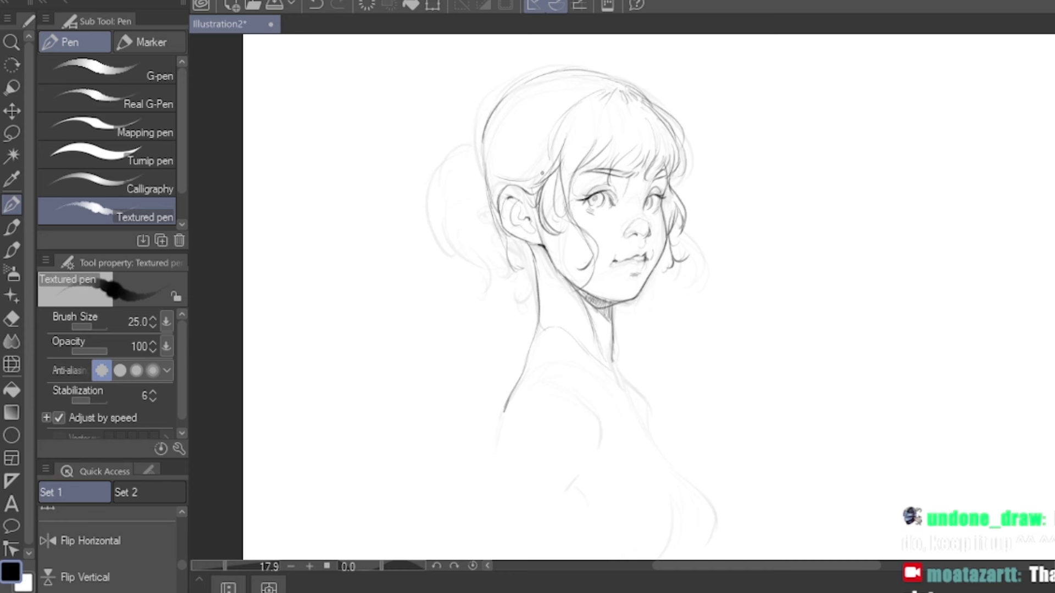
Draw the ponytail with curls at the nape, and add studs and dangling earrings to the ears
{"action": "left_click_drag", "start_coordinate": [477, 144], "coordinate": [492, 221]}
{"action": "mouse_move", "coordinate": [489, 113]}
{"action": "left_mouse_down"}
{"action": "mouse_move", "coordinate": [461, 131]}
{"action": "mouse_move", "coordinate": [483, 289]}
{"action": "mouse_move", "coordinate": [529, 297]}
{"action": "left_mouse_up"}
{"action": "mouse_move", "coordinate": [535, 254]}
{"action": "left_mouse_down"}
{"action": "mouse_move", "coordinate": [529, 244]}
{"action": "mouse_move", "coordinate": [541, 249]}
{"action": "left_mouse_up"}
{"action": "left_click_drag", "start_coordinate": [503, 201], "coordinate": [518, 193]}
{"action": "mouse_move", "coordinate": [522, 233]}
{"action": "left_mouse_down"}
{"action": "mouse_move", "coordinate": [537, 240]}
{"action": "mouse_move", "coordinate": [530, 270]}
{"action": "mouse_move", "coordinate": [534, 287]}
{"action": "mouse_move", "coordinate": [546, 264]}
{"action": "mouse_move", "coordinate": [543, 288]}
{"action": "left_mouse_up"}
{"action": "left_click_drag", "start_coordinate": [663, 259], "coordinate": [653, 293]}
{"action": "mouse_move", "coordinate": [485, 138]}
{"action": "left_mouse_down"}
{"action": "mouse_move", "coordinate": [463, 144]}
{"action": "mouse_move", "coordinate": [455, 250]}
{"action": "mouse_move", "coordinate": [458, 214]}
{"action": "mouse_move", "coordinate": [492, 219]}
{"action": "mouse_move", "coordinate": [519, 263]}
{"action": "mouse_move", "coordinate": [495, 277]}
{"action": "left_mouse_up"}
Draw the neckline curve on the shoulder and darken the front of the neck down to the collarbone
{"action": "left_click_drag", "start_coordinate": [521, 375], "coordinate": [543, 352]}
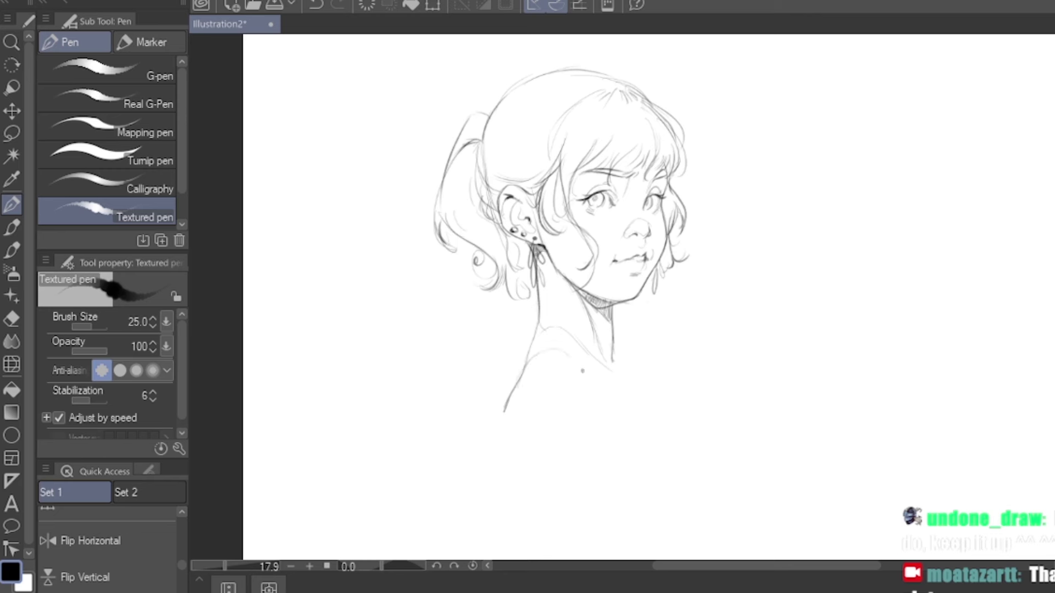
{"action": "left_click_drag", "start_coordinate": [610, 309], "coordinate": [614, 368]}
{"action": "key", "text": "e"}
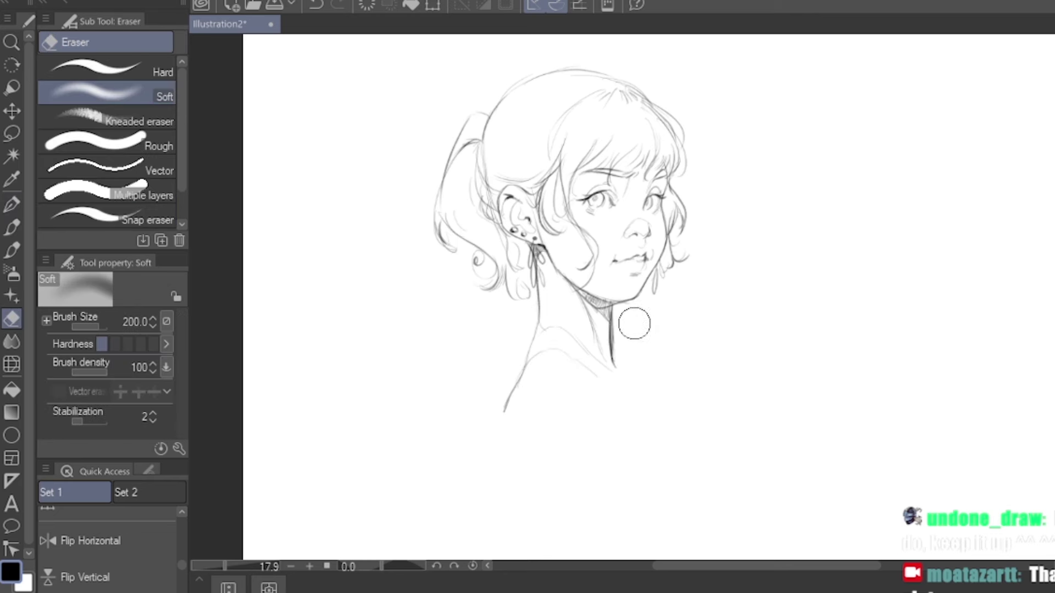
{"action": "key", "text": "p"}
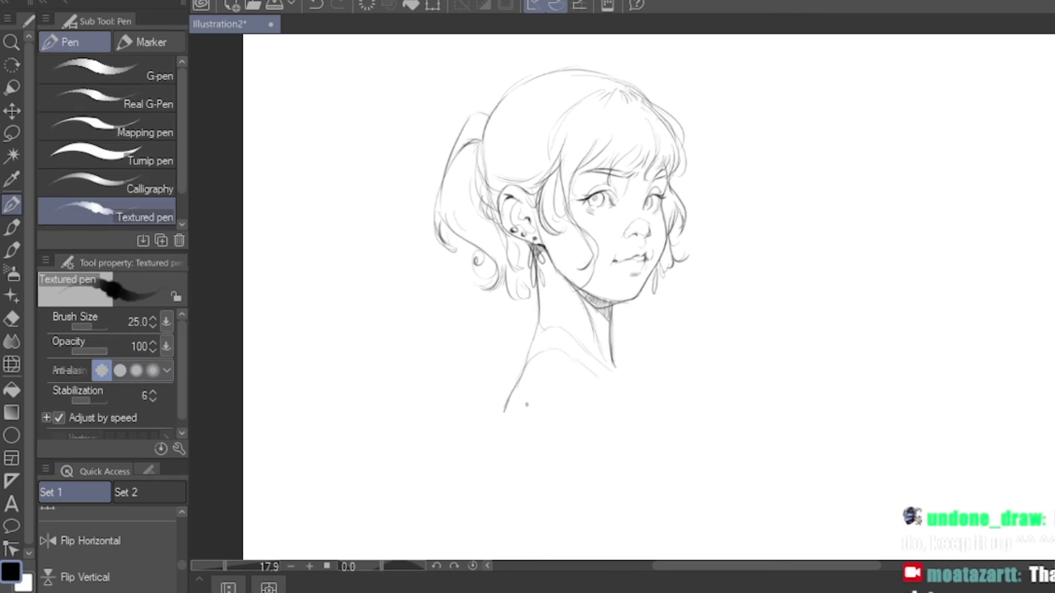
{"action": "left_click_drag", "start_coordinate": [611, 331], "coordinate": [537, 300]}
{"action": "key", "text": "ctrl+z"}
{"action": "left_click_drag", "start_coordinate": [615, 367], "coordinate": [628, 395]}
Draw the near shoulder, armhole seam, armpit fold and both edges of the upper arm
{"action": "left_click_drag", "start_coordinate": [771, 322], "coordinate": [726, 228]}
{"action": "left_click_drag", "start_coordinate": [460, 319], "coordinate": [452, 346]}
{"action": "left_click_drag", "start_coordinate": [473, 312], "coordinate": [524, 306]}
{"action": "mouse_move", "coordinate": [544, 319]}
{"action": "left_mouse_down"}
{"action": "mouse_move", "coordinate": [551, 362]}
{"action": "mouse_move", "coordinate": [527, 339]}
{"action": "mouse_move", "coordinate": [528, 363]}
{"action": "mouse_move", "coordinate": [507, 401]}
{"action": "mouse_move", "coordinate": [526, 378]}
{"action": "left_mouse_up"}
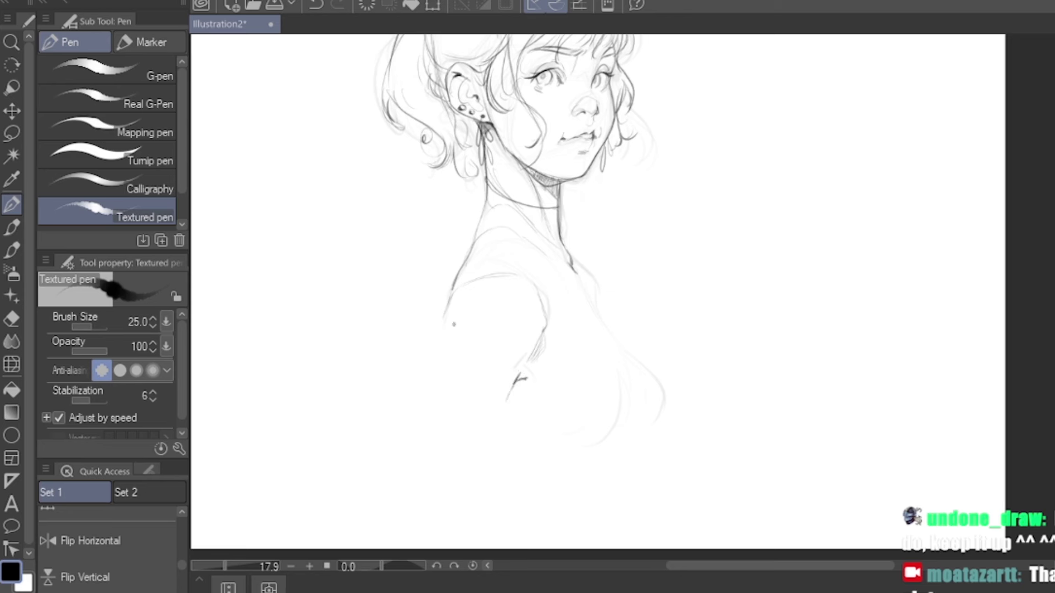
{"action": "left_click_drag", "start_coordinate": [449, 305], "coordinate": [424, 415]}
{"action": "left_click_drag", "start_coordinate": [516, 379], "coordinate": [501, 421]}
{"action": "left_click_drag", "start_coordinate": [522, 381], "coordinate": [532, 394]}
Draw the front contour of the chest and the curve under the bust with a few light fold lines
{"action": "mouse_move", "coordinate": [573, 268]}
{"action": "left_mouse_down"}
{"action": "mouse_move", "coordinate": [604, 316]}
{"action": "mouse_move", "coordinate": [552, 312]}
{"action": "left_mouse_up"}
{"action": "left_click_drag", "start_coordinate": [603, 315], "coordinate": [666, 426]}
{"action": "mouse_move", "coordinate": [531, 389]}
{"action": "left_mouse_down"}
{"action": "mouse_move", "coordinate": [599, 437]}
{"action": "mouse_move", "coordinate": [588, 438]}
{"action": "left_mouse_up"}
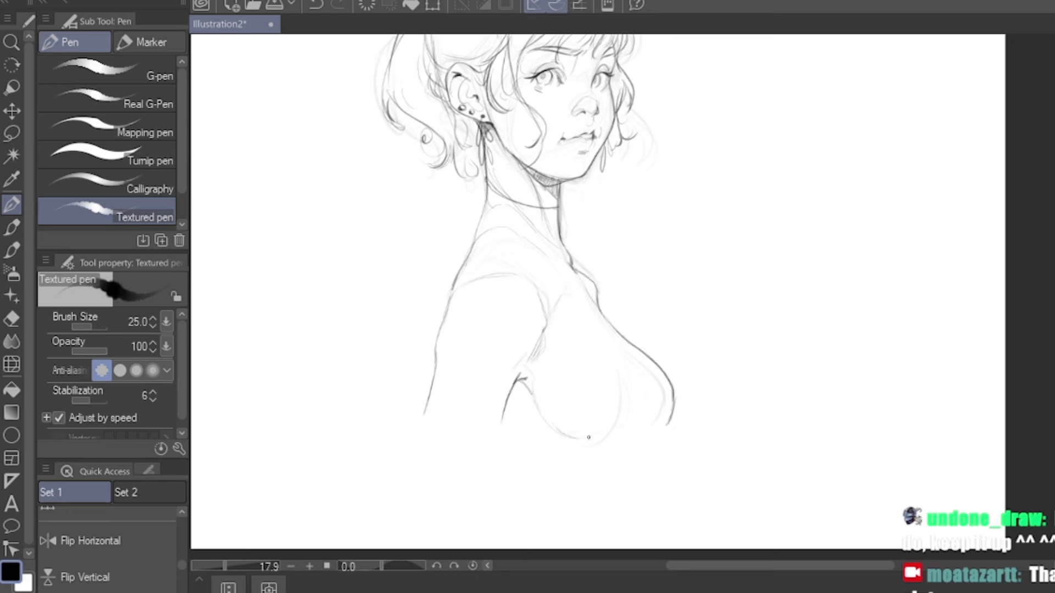
{"action": "left_click_drag", "start_coordinate": [614, 338], "coordinate": [628, 361]}
Scale the finished bust down and move it to the upper-left area of the canvas
{"action": "scroll", "coordinate": [494, 330], "scroll_direction": "down", "scroll_amount": 1}
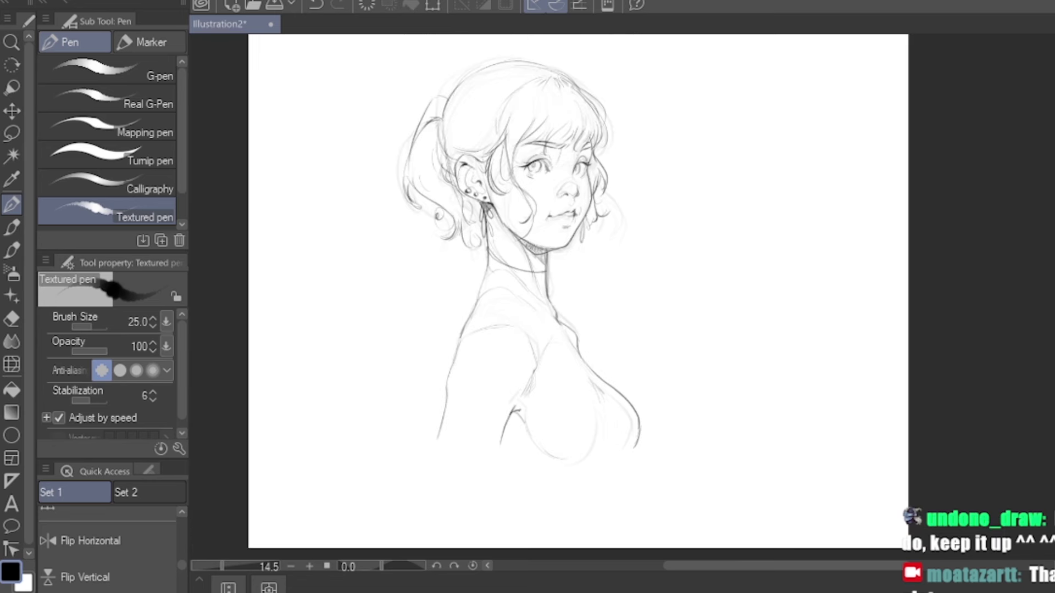
{"action": "key", "text": "ctrl+t"}
{"action": "left_click_drag", "start_coordinate": [643, 57], "coordinate": [541, 223]}
{"action": "left_click_drag", "start_coordinate": [468, 344], "coordinate": [344, 180]}
{"action": "key", "text": "Return"}
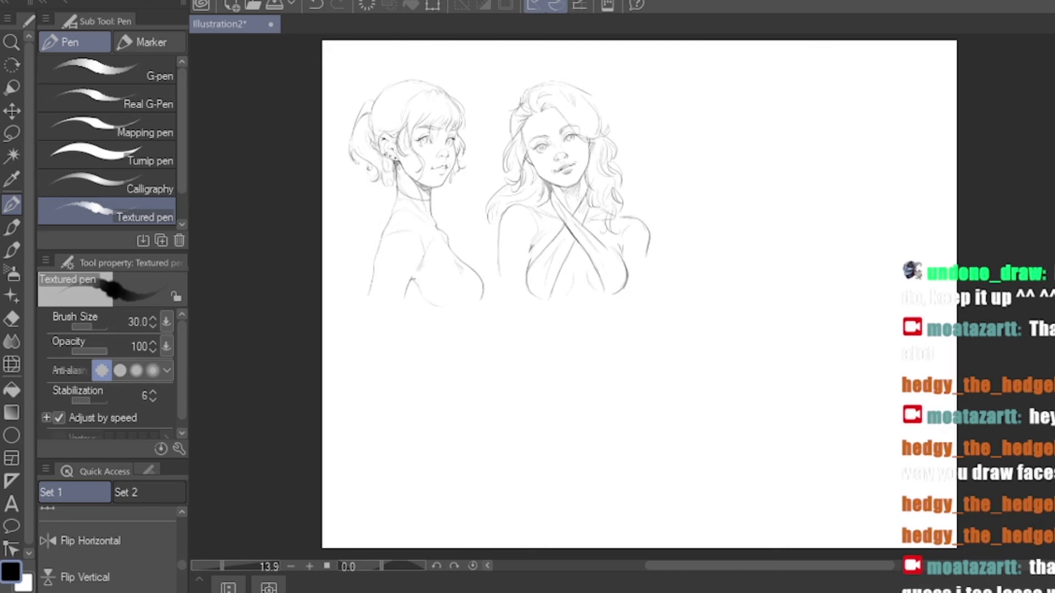
Block in the head, neck and torso of a new figure near the canvas's right edge at brush size 30
{"action": "mouse_move", "coordinate": [815, 77]}
{"action": "left_mouse_down"}
{"action": "mouse_move", "coordinate": [822, 115]}
{"action": "mouse_move", "coordinate": [808, 120]}
{"action": "mouse_move", "coordinate": [825, 97]}
{"action": "mouse_move", "coordinate": [786, 157]}
{"action": "left_mouse_up"}
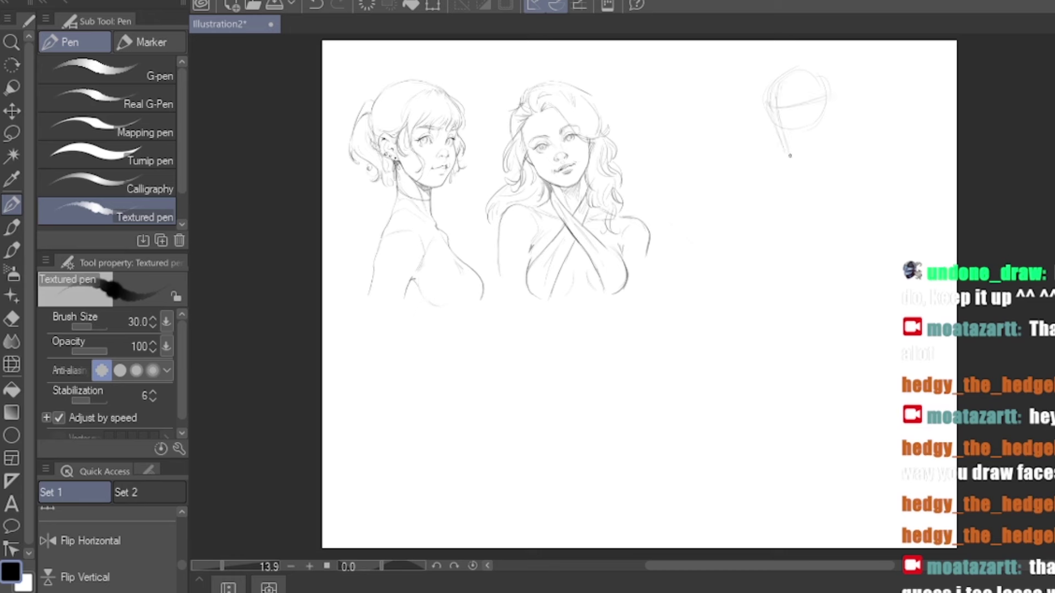
{"action": "mouse_move", "coordinate": [822, 104]}
{"action": "left_mouse_down"}
{"action": "mouse_move", "coordinate": [846, 198]}
{"action": "mouse_move", "coordinate": [822, 317]}
{"action": "left_mouse_up"}
{"action": "mouse_move", "coordinate": [831, 143]}
{"action": "left_mouse_down"}
{"action": "mouse_move", "coordinate": [847, 177]}
{"action": "mouse_move", "coordinate": [844, 147]}
{"action": "left_mouse_up"}
{"action": "left_click_drag", "start_coordinate": [786, 165], "coordinate": [766, 270]}
{"action": "mouse_move", "coordinate": [836, 231]}
{"action": "left_mouse_down"}
{"action": "mouse_move", "coordinate": [809, 287]}
{"action": "mouse_move", "coordinate": [811, 316]}
{"action": "left_mouse_up"}
{"action": "left_click_drag", "start_coordinate": [848, 215], "coordinate": [829, 302]}
{"action": "left_click_drag", "start_coordinate": [836, 246], "coordinate": [901, 311]}
{"action": "mouse_move", "coordinate": [832, 244]}
{"action": "left_mouse_down"}
{"action": "mouse_move", "coordinate": [799, 276]}
{"action": "mouse_move", "coordinate": [773, 255]}
{"action": "mouse_move", "coordinate": [772, 220]}
{"action": "left_mouse_up"}
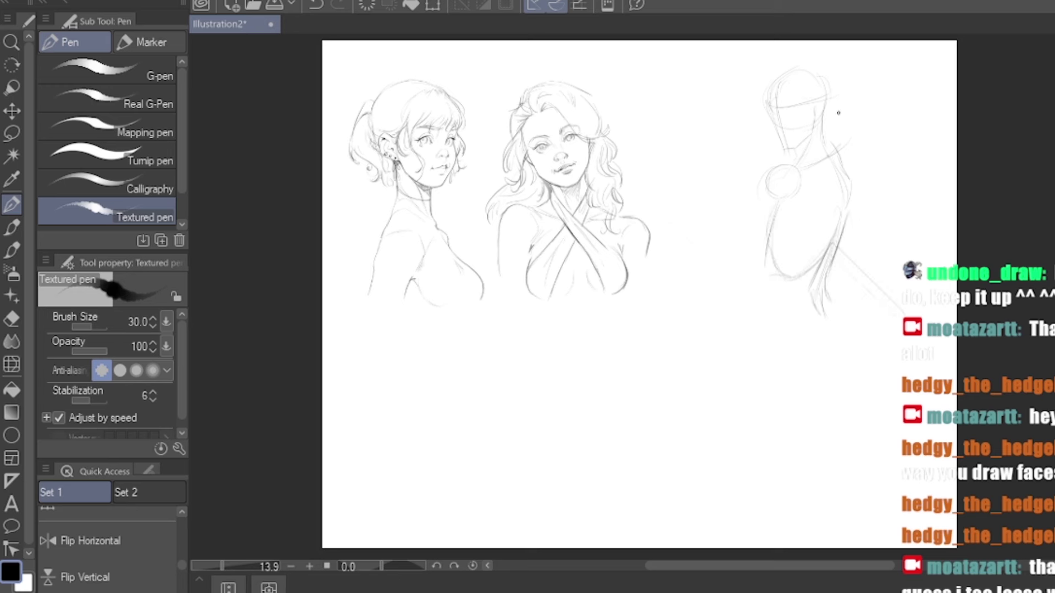
Rough in the top of the head, the bent near arm and the band line across the new figure's torso
{"action": "left_click_drag", "start_coordinate": [758, 82], "coordinate": [808, 57]}
{"action": "left_click_drag", "start_coordinate": [780, 179], "coordinate": [741, 253]}
{"action": "left_click_drag", "start_coordinate": [840, 243], "coordinate": [761, 244]}
{"action": "mouse_move", "coordinate": [808, 175]}
{"action": "left_mouse_down"}
{"action": "mouse_move", "coordinate": [794, 234]}
{"action": "mouse_move", "coordinate": [782, 222]}
{"action": "mouse_move", "coordinate": [749, 256]}
{"action": "left_mouse_up"}
{"action": "left_click_drag", "start_coordinate": [775, 232], "coordinate": [902, 346]}
{"action": "mouse_move", "coordinate": [731, 242]}
{"action": "left_mouse_down"}
{"action": "mouse_move", "coordinate": [744, 264]}
{"action": "mouse_move", "coordinate": [771, 177]}
{"action": "mouse_move", "coordinate": [806, 166]}
{"action": "mouse_move", "coordinate": [795, 169]}
{"action": "left_mouse_up"}
Sketch the waist, front hip curve and rounded buttock contour of the new figure
{"action": "mouse_move", "coordinate": [738, 248]}
{"action": "left_mouse_down"}
{"action": "mouse_move", "coordinate": [728, 264]}
{"action": "mouse_move", "coordinate": [777, 410]}
{"action": "left_mouse_up"}
{"action": "left_click_drag", "start_coordinate": [755, 316], "coordinate": [840, 317]}
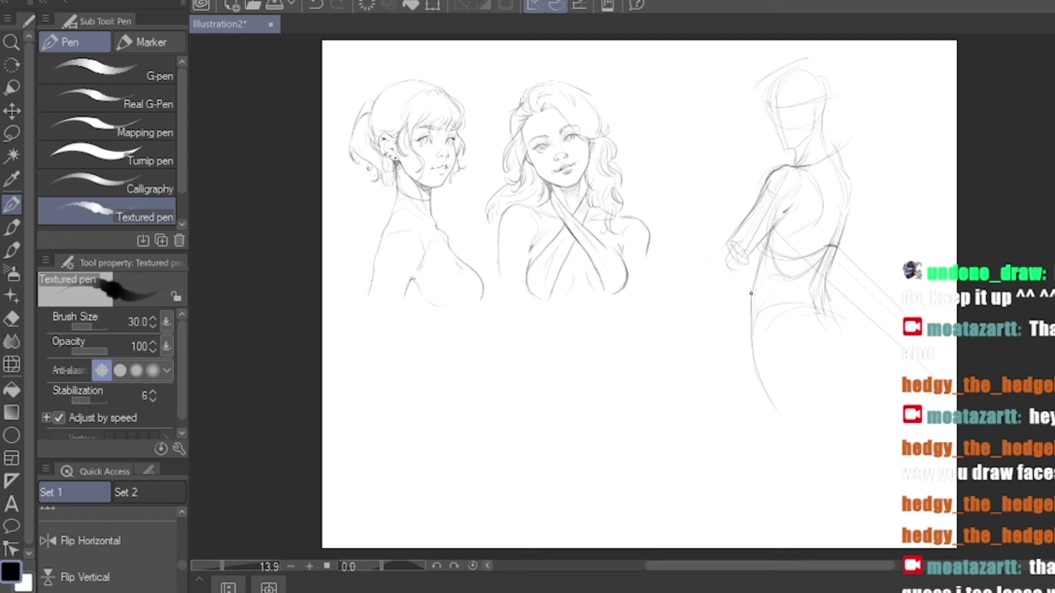
{"action": "left_click_drag", "start_coordinate": [751, 293], "coordinate": [752, 347]}
{"action": "left_click_drag", "start_coordinate": [750, 307], "coordinate": [751, 330]}
{"action": "left_click_drag", "start_coordinate": [760, 244], "coordinate": [751, 374]}
{"action": "left_click_drag", "start_coordinate": [839, 316], "coordinate": [816, 385]}
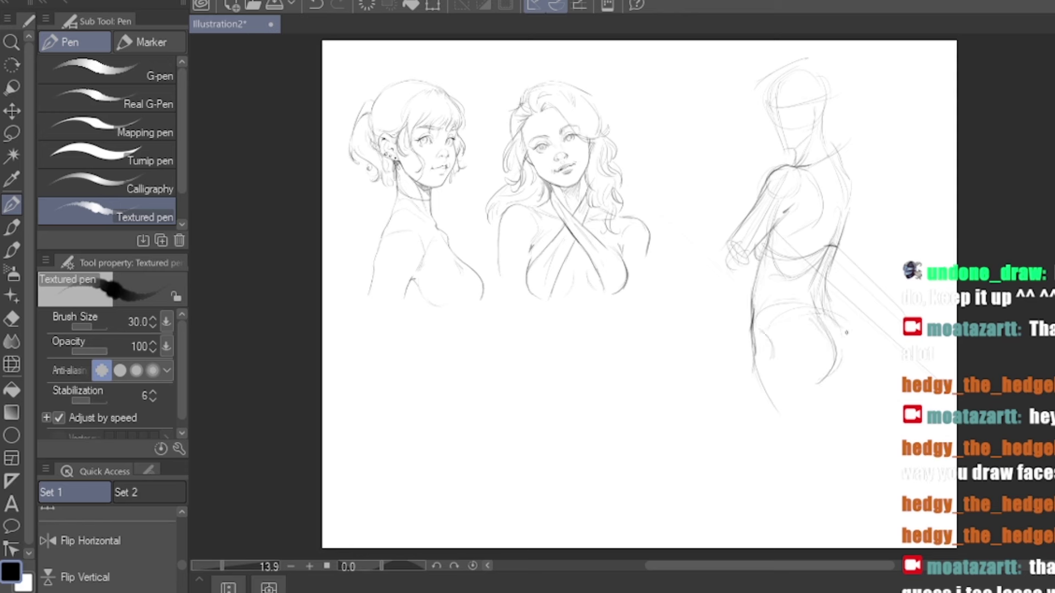
Sketch both thighs down to the lower cutoff line and add the waistline across the hips
{"action": "mouse_move", "coordinate": [826, 313]}
{"action": "left_mouse_down"}
{"action": "mouse_move", "coordinate": [849, 353]}
{"action": "mouse_move", "coordinate": [803, 393]}
{"action": "left_mouse_up"}
{"action": "mouse_move", "coordinate": [757, 346]}
{"action": "left_mouse_down"}
{"action": "mouse_move", "coordinate": [794, 360]}
{"action": "mouse_move", "coordinate": [851, 351]}
{"action": "mouse_move", "coordinate": [827, 311]}
{"action": "mouse_move", "coordinate": [839, 324]}
{"action": "mouse_move", "coordinate": [836, 389]}
{"action": "mouse_move", "coordinate": [852, 364]}
{"action": "mouse_move", "coordinate": [852, 437]}
{"action": "left_mouse_up"}
{"action": "mouse_move", "coordinate": [812, 385]}
{"action": "left_mouse_down"}
{"action": "mouse_move", "coordinate": [818, 409]}
{"action": "mouse_move", "coordinate": [775, 451]}
{"action": "left_mouse_up"}
{"action": "mouse_move", "coordinate": [769, 438]}
{"action": "left_mouse_down"}
{"action": "mouse_move", "coordinate": [751, 354]}
{"action": "mouse_move", "coordinate": [754, 431]}
{"action": "left_mouse_up"}
{"action": "left_click_drag", "start_coordinate": [751, 311], "coordinate": [830, 308]}
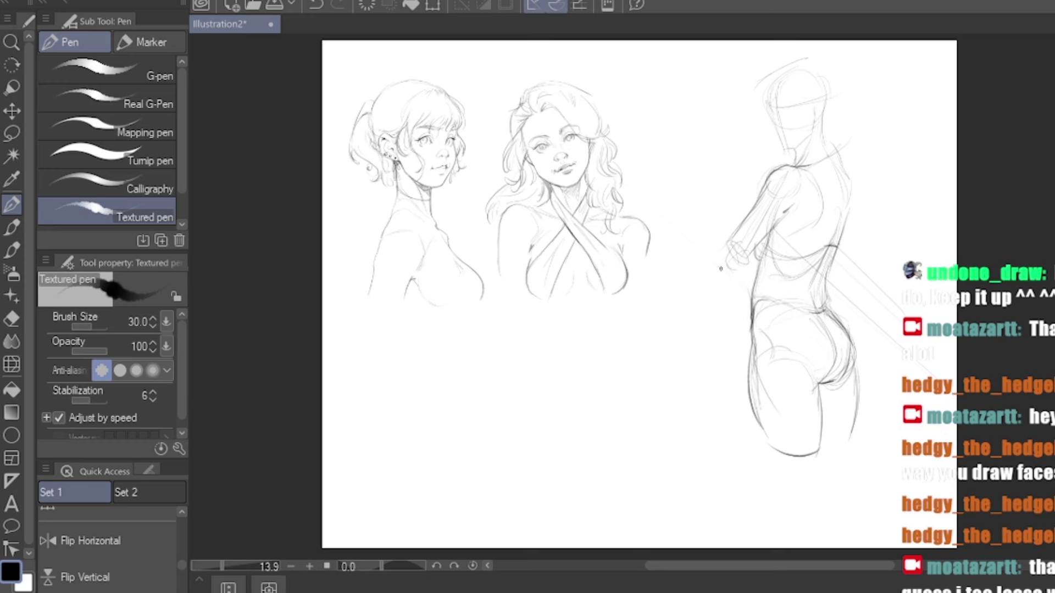
Sketch the elbow and forearm behind the waist, and firm up the head outline and back line
{"action": "left_click_drag", "start_coordinate": [720, 268], "coordinate": [767, 287]}
{"action": "left_click_drag", "start_coordinate": [750, 250], "coordinate": [768, 277]}
{"action": "left_click_drag", "start_coordinate": [741, 255], "coordinate": [731, 260]}
{"action": "mouse_move", "coordinate": [765, 88]}
{"action": "left_mouse_down"}
{"action": "mouse_move", "coordinate": [779, 153]}
{"action": "mouse_move", "coordinate": [814, 110]}
{"action": "mouse_move", "coordinate": [817, 124]}
{"action": "mouse_move", "coordinate": [792, 64]}
{"action": "left_mouse_up"}
{"action": "mouse_move", "coordinate": [791, 63]}
{"action": "left_mouse_down"}
{"action": "mouse_move", "coordinate": [830, 102]}
{"action": "mouse_move", "coordinate": [814, 281]}
{"action": "left_mouse_up"}
Add the underwear lines across the hips and strengthen the contours of the rear thigh and back
{"action": "left_click_drag", "start_coordinate": [763, 253], "coordinate": [756, 386]}
{"action": "mouse_move", "coordinate": [766, 297]}
{"action": "left_mouse_down"}
{"action": "mouse_move", "coordinate": [813, 293]}
{"action": "mouse_move", "coordinate": [828, 368]}
{"action": "mouse_move", "coordinate": [819, 380]}
{"action": "mouse_move", "coordinate": [795, 324]}
{"action": "mouse_move", "coordinate": [824, 381]}
{"action": "left_mouse_up"}
{"action": "left_click_drag", "start_coordinate": [775, 333], "coordinate": [754, 393]}
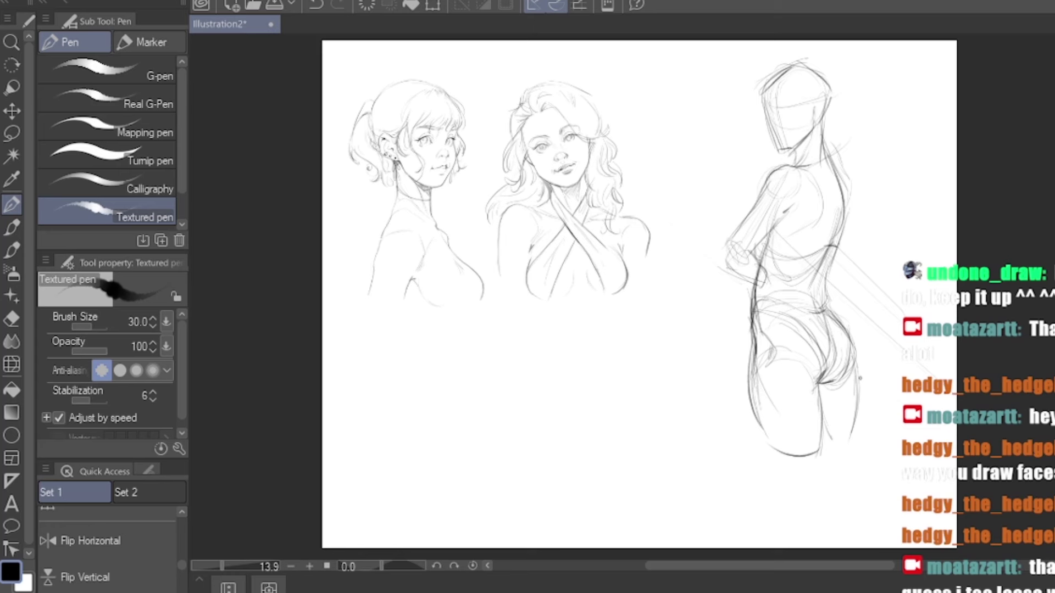
{"action": "mouse_move", "coordinate": [860, 378]}
{"action": "left_mouse_down"}
{"action": "mouse_move", "coordinate": [867, 417]}
{"action": "mouse_move", "coordinate": [846, 443]}
{"action": "left_mouse_up"}
{"action": "mouse_move", "coordinate": [850, 371]}
{"action": "left_mouse_down"}
{"action": "mouse_move", "coordinate": [823, 263]}
{"action": "mouse_move", "coordinate": [846, 203]}
{"action": "mouse_move", "coordinate": [838, 168]}
{"action": "left_mouse_up"}
Sketch the hair falling on both sides of the new figure's head and mark the ear
{"action": "left_click_drag", "start_coordinate": [831, 99], "coordinate": [849, 151]}
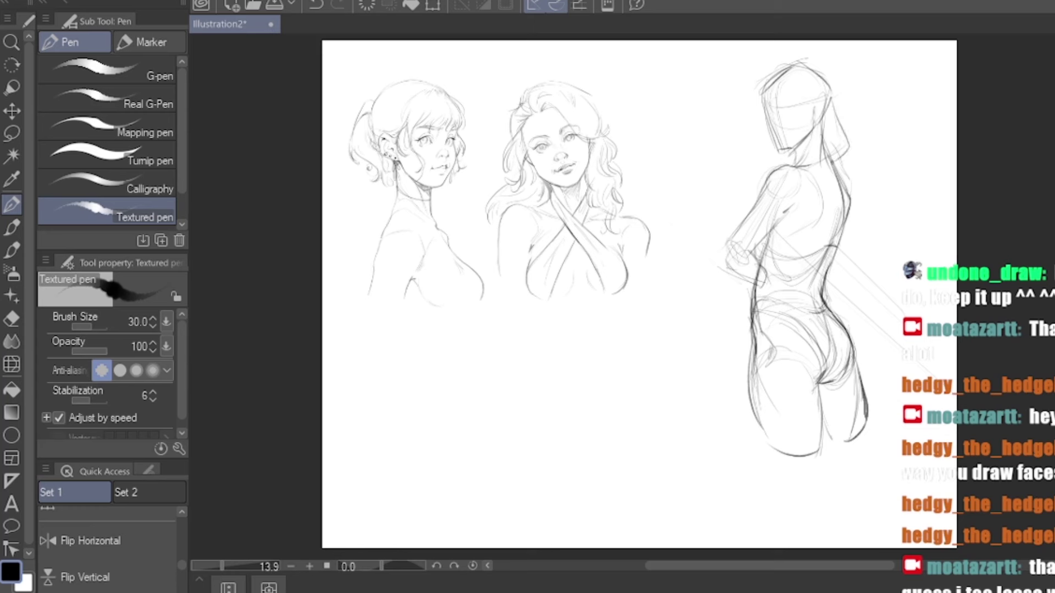
{"action": "mouse_move", "coordinate": [791, 55]}
{"action": "left_mouse_down"}
{"action": "mouse_move", "coordinate": [832, 82]}
{"action": "mouse_move", "coordinate": [829, 65]}
{"action": "mouse_move", "coordinate": [758, 94]}
{"action": "mouse_move", "coordinate": [748, 157]}
{"action": "left_mouse_up"}
{"action": "left_click_drag", "start_coordinate": [759, 171], "coordinate": [753, 199]}
{"action": "left_click_drag", "start_coordinate": [830, 81], "coordinate": [814, 123]}
{"action": "left_click_drag", "start_coordinate": [807, 89], "coordinate": [801, 111]}
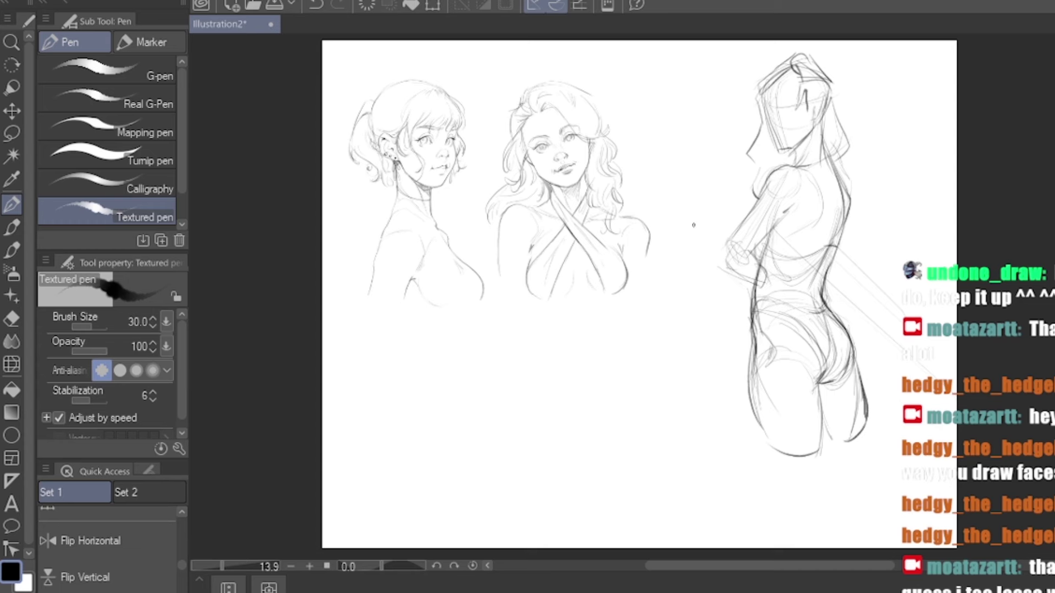
Lasso the new figure's upper body, rotate it slightly clockwise, shift it to the right and apply the transformation
{"action": "key", "text": "m"}
{"action": "mouse_move", "coordinate": [835, 291]}
{"action": "left_mouse_down"}
{"action": "mouse_move", "coordinate": [731, 85]}
{"action": "mouse_move", "coordinate": [838, 290]}
{"action": "left_mouse_up"}
{"action": "key", "text": "ctrl+t"}
{"action": "left_click_drag", "start_coordinate": [787, 182], "coordinate": [799, 184]}
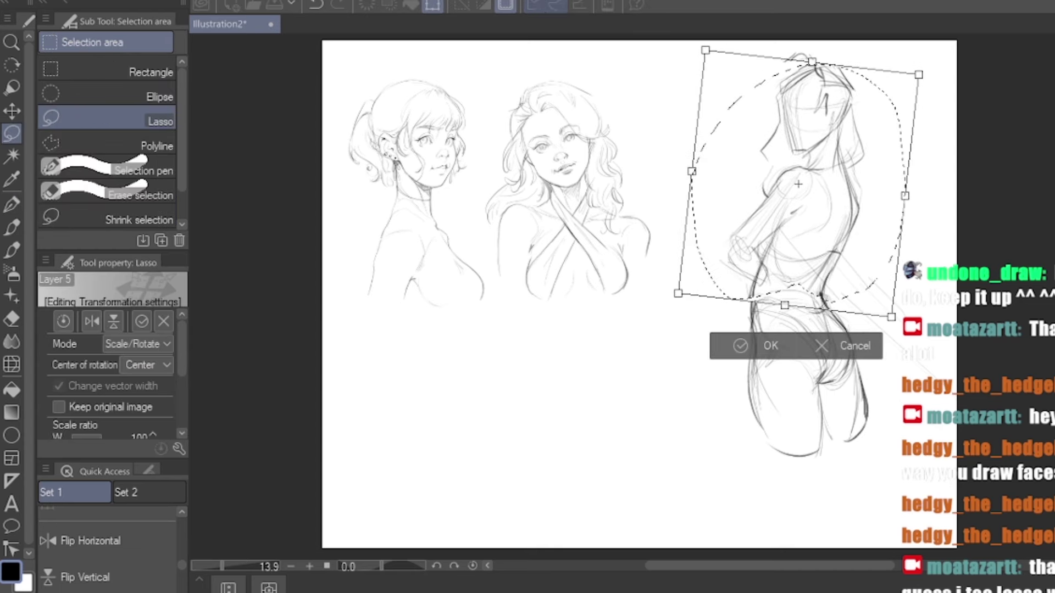
{"action": "key", "text": "Return"}
Switch to the Pinterest pose photo in the browser, view the full pose at 67% page zoom, and return to the drawing
{"action": "key", "text": "alt+Tab"}
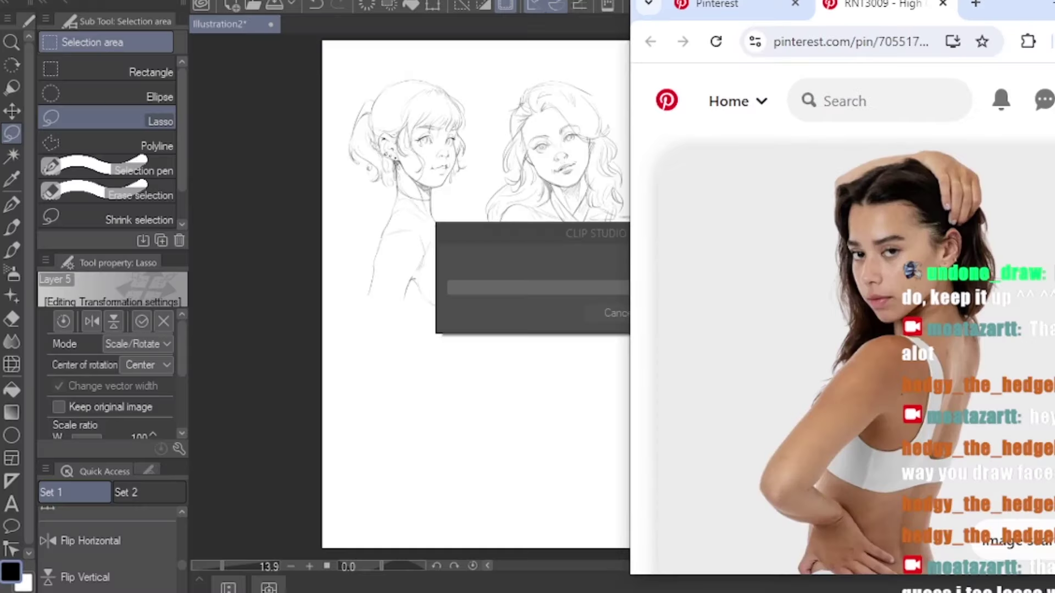
{"action": "left_click_drag", "start_coordinate": [1011, 5], "coordinate": [383, 0]}
{"action": "key", "text": "ctrl+minus"}
{"action": "key", "text": "ctrl+minus"}
{"action": "key", "text": "ctrl+minus"}
{"action": "key", "text": "ctrl+minus"}
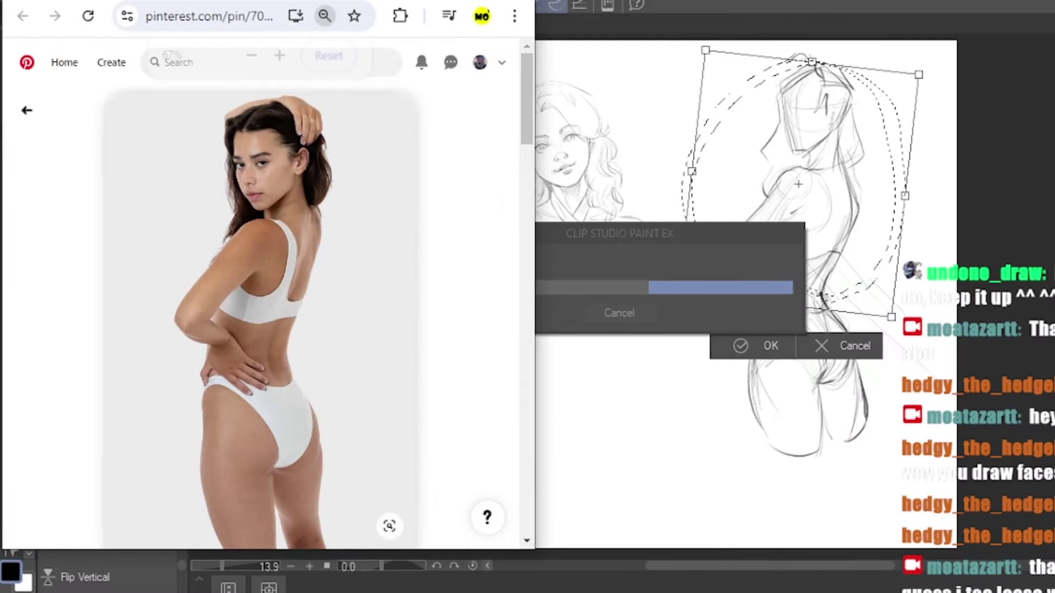
{"action": "key", "text": "alt+Tab"}
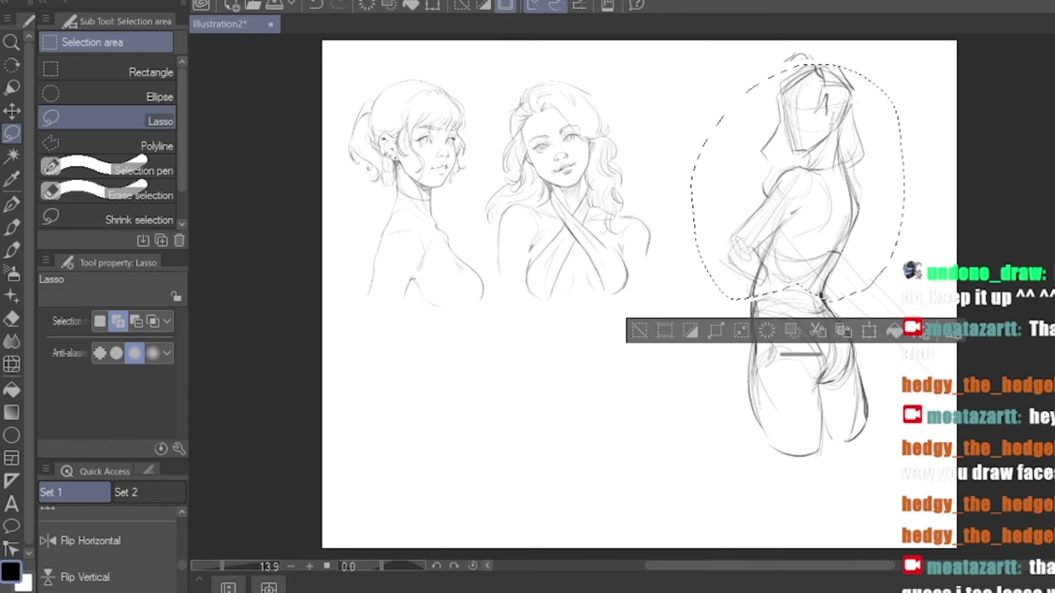
Clear the selection and draw the new figure's face contour, ear and eyes over the faded sketch at brush size 20
{"action": "key", "text": "ctrl+d"}
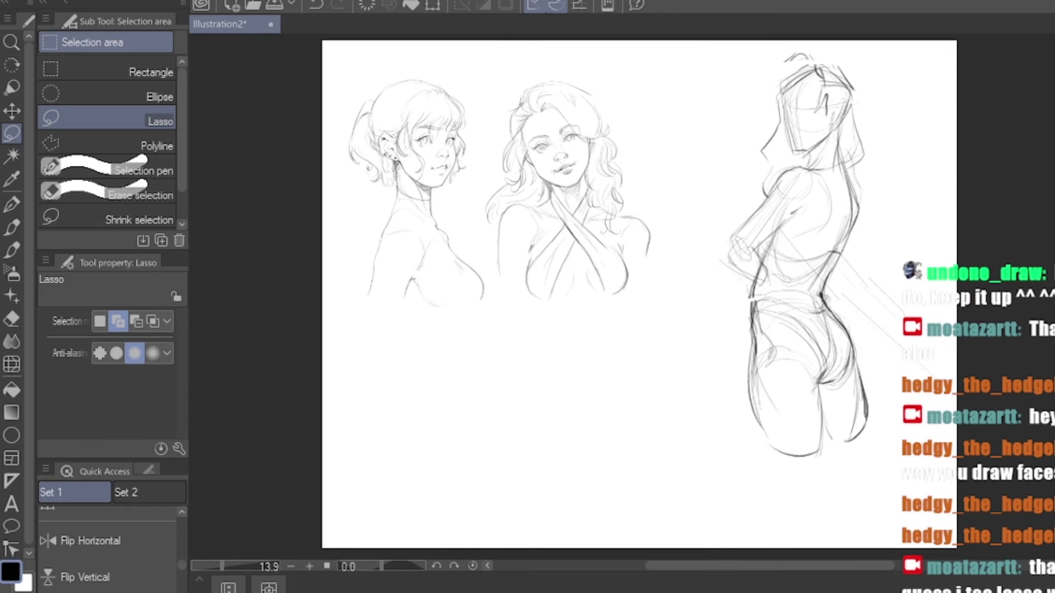
{"action": "scroll", "coordinate": [781, 41], "scroll_direction": "up", "scroll_amount": 3}
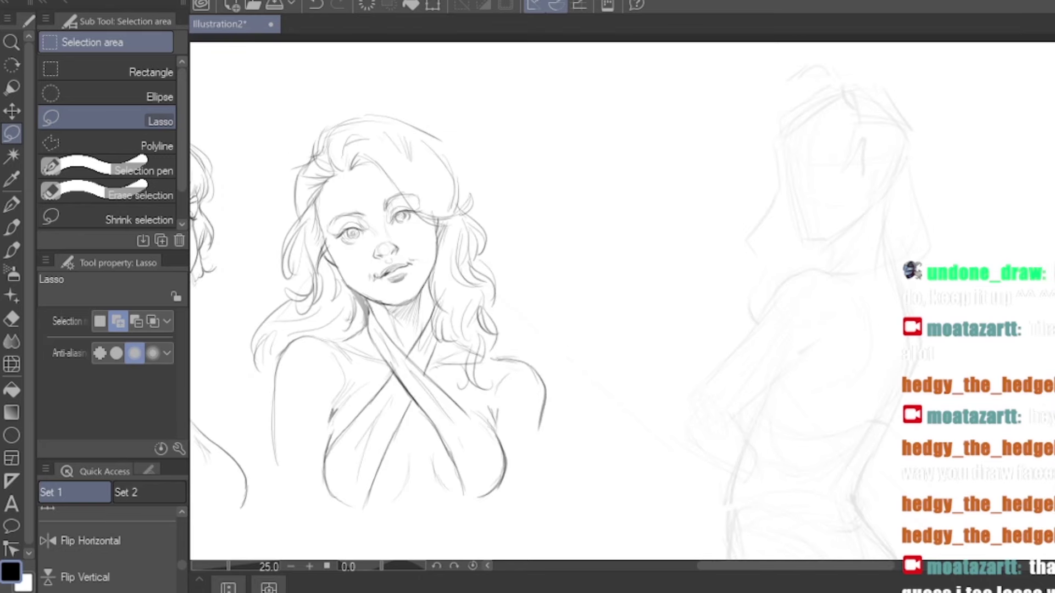
{"action": "key", "text": "p"}
{"action": "mouse_move", "coordinate": [786, 155]}
{"action": "left_mouse_down"}
{"action": "mouse_move", "coordinate": [816, 236]}
{"action": "mouse_move", "coordinate": [856, 216]}
{"action": "mouse_move", "coordinate": [819, 238]}
{"action": "left_mouse_up"}
{"action": "mouse_move", "coordinate": [872, 161]}
{"action": "left_mouse_down"}
{"action": "mouse_move", "coordinate": [879, 150]}
{"action": "mouse_move", "coordinate": [866, 190]}
{"action": "mouse_move", "coordinate": [870, 170]}
{"action": "mouse_move", "coordinate": [869, 180]}
{"action": "left_mouse_up"}
{"action": "mouse_move", "coordinate": [784, 162]}
{"action": "left_mouse_down"}
{"action": "mouse_move", "coordinate": [828, 156]}
{"action": "mouse_move", "coordinate": [781, 172]}
{"action": "left_mouse_up"}
{"action": "left_click_drag", "start_coordinate": [815, 174], "coordinate": [841, 170]}
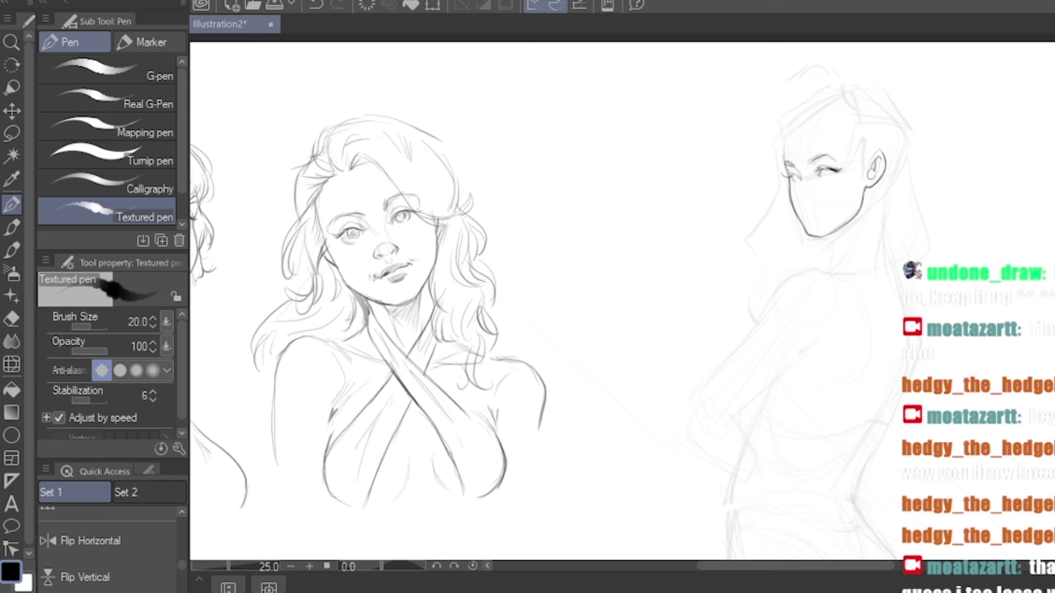
Draw the new figure's nose, mouth and neck lines, and the hair strands hanging beside her face
{"action": "mouse_move", "coordinate": [827, 170]}
{"action": "left_mouse_down"}
{"action": "mouse_move", "coordinate": [804, 202]}
{"action": "mouse_move", "coordinate": [813, 202]}
{"action": "mouse_move", "coordinate": [808, 214]}
{"action": "mouse_move", "coordinate": [824, 211]}
{"action": "mouse_move", "coordinate": [806, 212]}
{"action": "mouse_move", "coordinate": [819, 222]}
{"action": "left_mouse_up"}
{"action": "mouse_move", "coordinate": [782, 140]}
{"action": "left_mouse_down"}
{"action": "mouse_move", "coordinate": [784, 159]}
{"action": "mouse_move", "coordinate": [783, 125]}
{"action": "mouse_move", "coordinate": [801, 108]}
{"action": "mouse_move", "coordinate": [769, 127]}
{"action": "mouse_move", "coordinate": [763, 176]}
{"action": "mouse_move", "coordinate": [779, 192]}
{"action": "mouse_move", "coordinate": [760, 225]}
{"action": "mouse_move", "coordinate": [770, 250]}
{"action": "mouse_move", "coordinate": [791, 254]}
{"action": "left_mouse_up"}
{"action": "left_click_drag", "start_coordinate": [850, 220], "coordinate": [824, 255]}
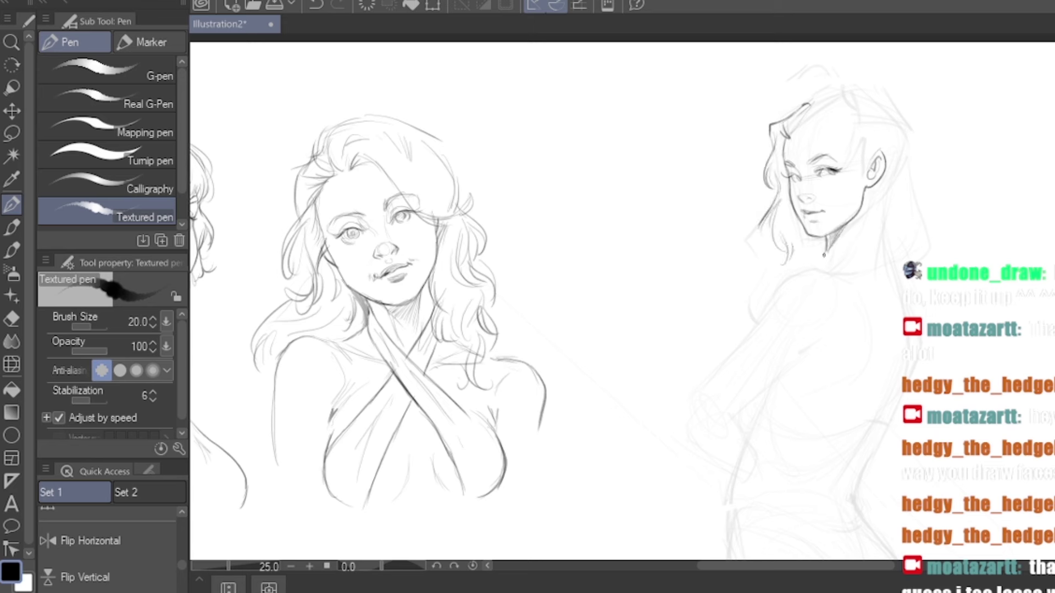
{"action": "left_click_drag", "start_coordinate": [874, 189], "coordinate": [883, 262]}
Draw the figure's hair swept back over the head and behind the ear, plus the outer line of her back
{"action": "left_click_drag", "start_coordinate": [806, 114], "coordinate": [849, 101]}
{"action": "mouse_move", "coordinate": [807, 129]}
{"action": "left_mouse_down"}
{"action": "mouse_move", "coordinate": [827, 206]}
{"action": "mouse_move", "coordinate": [868, 147]}
{"action": "left_mouse_up"}
{"action": "mouse_move", "coordinate": [821, 125]}
{"action": "left_mouse_down"}
{"action": "mouse_move", "coordinate": [855, 155]}
{"action": "mouse_move", "coordinate": [864, 190]}
{"action": "left_mouse_up"}
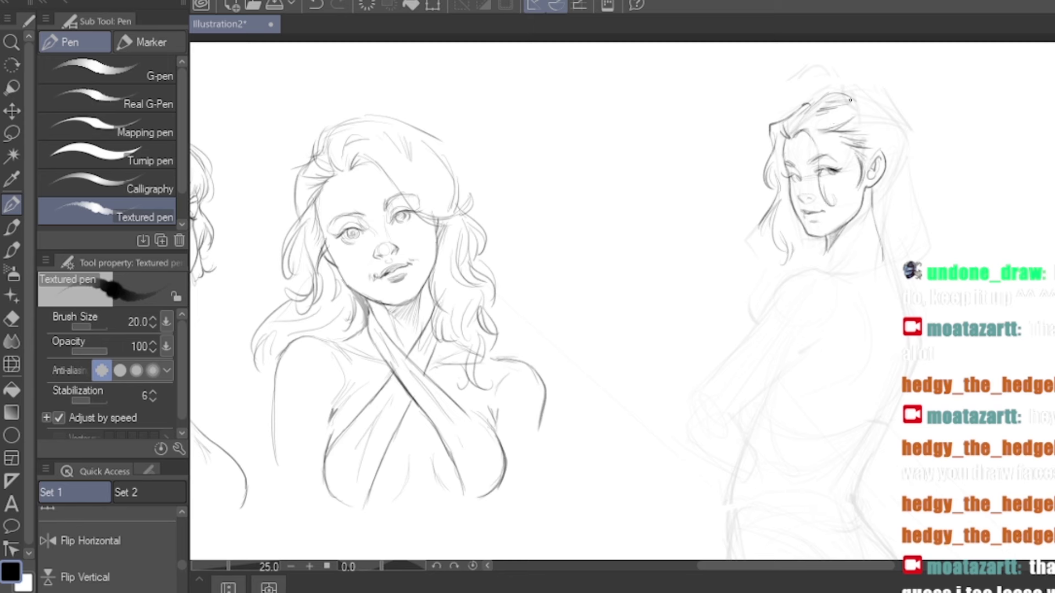
{"action": "mouse_move", "coordinate": [846, 87]}
{"action": "left_mouse_down"}
{"action": "mouse_move", "coordinate": [886, 111]}
{"action": "mouse_move", "coordinate": [886, 134]}
{"action": "mouse_move", "coordinate": [856, 123]}
{"action": "mouse_move", "coordinate": [878, 145]}
{"action": "mouse_move", "coordinate": [856, 142]}
{"action": "left_mouse_up"}
{"action": "mouse_move", "coordinate": [858, 111]}
{"action": "left_mouse_down"}
{"action": "mouse_move", "coordinate": [852, 127]}
{"action": "mouse_move", "coordinate": [874, 160]}
{"action": "mouse_move", "coordinate": [907, 162]}
{"action": "mouse_move", "coordinate": [886, 160]}
{"action": "mouse_move", "coordinate": [873, 197]}
{"action": "left_mouse_up"}
{"action": "mouse_move", "coordinate": [902, 142]}
{"action": "left_mouse_down"}
{"action": "mouse_move", "coordinate": [905, 248]}
{"action": "mouse_move", "coordinate": [890, 215]}
{"action": "mouse_move", "coordinate": [883, 248]}
{"action": "left_mouse_up"}
{"action": "key", "text": "ctrl+z"}
{"action": "mouse_move", "coordinate": [894, 177]}
{"action": "left_mouse_down"}
{"action": "mouse_move", "coordinate": [908, 241]}
{"action": "mouse_move", "coordinate": [889, 239]}
{"action": "mouse_move", "coordinate": [884, 256]}
{"action": "mouse_move", "coordinate": [902, 276]}
{"action": "mouse_move", "coordinate": [907, 310]}
{"action": "left_mouse_up"}
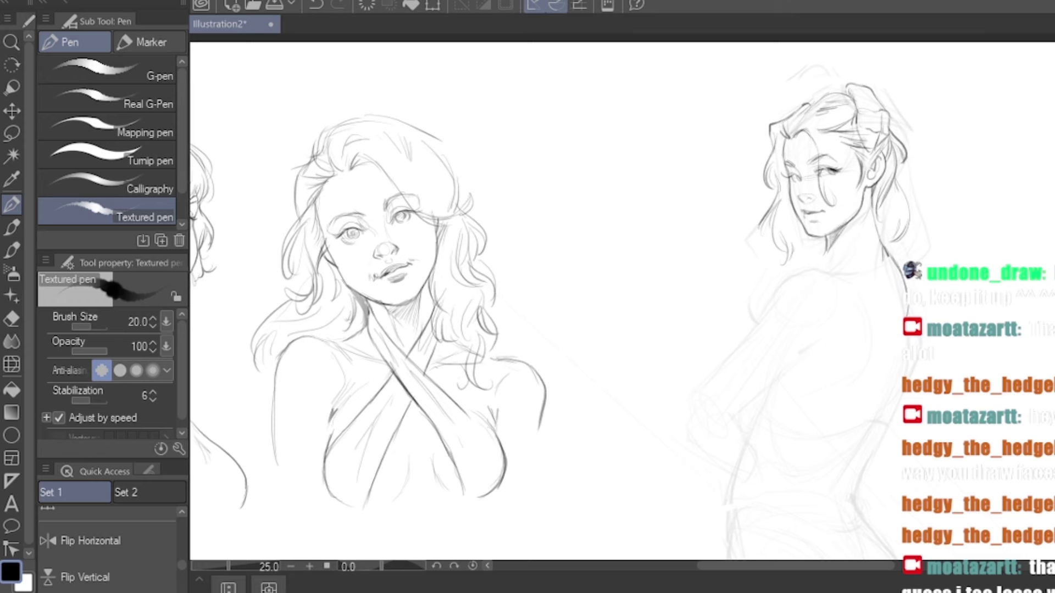
Enlarge the refined head drawing slightly over the faded body sketch and apply the transformation
{"action": "key", "text": "ctrl+minus"}
{"action": "left_click_drag", "start_coordinate": [769, 275], "coordinate": [707, 240]}
{"action": "key", "text": "ctrl+t"}
{"action": "left_click_drag", "start_coordinate": [820, 68], "coordinate": [834, 47]}
{"action": "left_click_drag", "start_coordinate": [757, 166], "coordinate": [761, 190]}
{"action": "key", "text": "Return"}
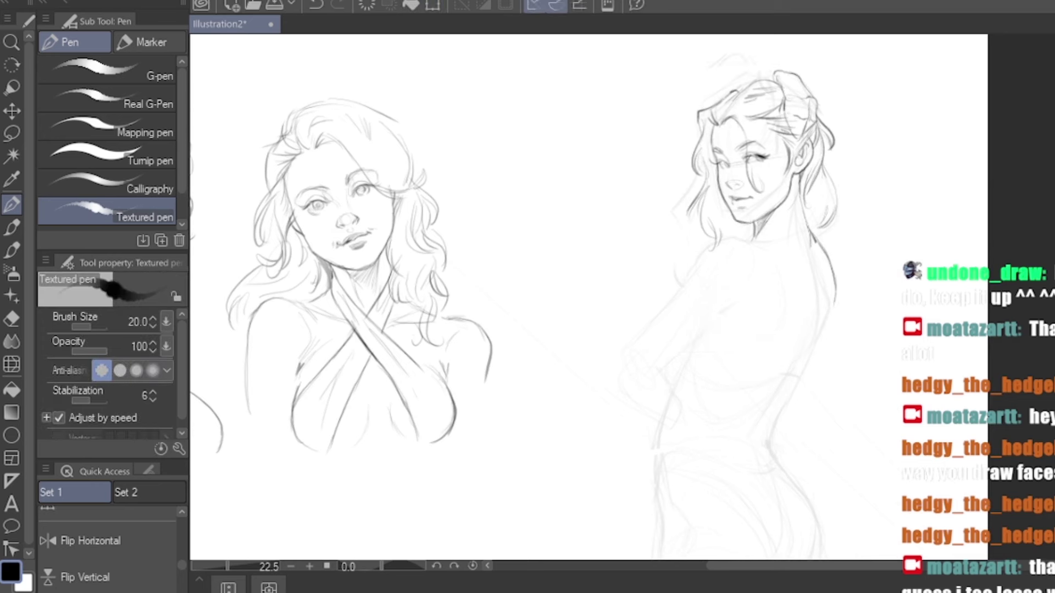
Strengthen the figure's outer shoulder line and the hair contour over the top of the head
{"action": "left_click_drag", "start_coordinate": [819, 242], "coordinate": [834, 276]}
{"action": "mouse_move", "coordinate": [819, 228]}
{"action": "left_mouse_down"}
{"action": "mouse_move", "coordinate": [828, 242]}
{"action": "mouse_move", "coordinate": [818, 229]}
{"action": "left_mouse_up"}
{"action": "mouse_move", "coordinate": [697, 118]}
{"action": "left_mouse_down"}
{"action": "mouse_move", "coordinate": [694, 106]}
{"action": "mouse_move", "coordinate": [774, 71]}
{"action": "left_mouse_up"}
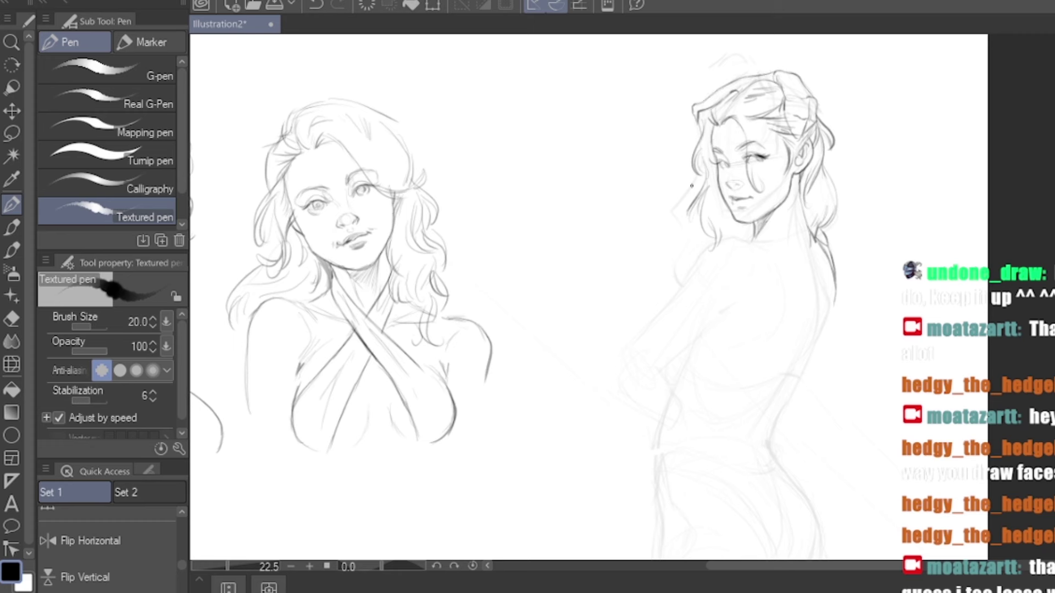
Draw the base of the neck and the shoulder strap curving down the figure's back
{"action": "mouse_move", "coordinate": [731, 213]}
{"action": "left_mouse_down"}
{"action": "mouse_move", "coordinate": [753, 223]}
{"action": "mouse_move", "coordinate": [783, 200]}
{"action": "mouse_move", "coordinate": [742, 234]}
{"action": "left_mouse_up"}
{"action": "mouse_move", "coordinate": [754, 245]}
{"action": "left_mouse_down"}
{"action": "mouse_move", "coordinate": [772, 253]}
{"action": "mouse_move", "coordinate": [784, 285]}
{"action": "left_mouse_up"}
{"action": "left_click_drag", "start_coordinate": [753, 250], "coordinate": [772, 286]}
{"action": "mouse_move", "coordinate": [815, 239]}
{"action": "left_mouse_down"}
{"action": "mouse_move", "coordinate": [789, 297]}
{"action": "mouse_move", "coordinate": [794, 263]}
{"action": "mouse_move", "coordinate": [771, 343]}
{"action": "left_mouse_up"}
{"action": "left_click_drag", "start_coordinate": [774, 256], "coordinate": [782, 337]}
{"action": "left_click_drag", "start_coordinate": [834, 283], "coordinate": [833, 292]}
Erase the lower part of the shoulder strap with the soft eraser and redraw its lines with the textured pen
{"action": "key", "text": "e"}
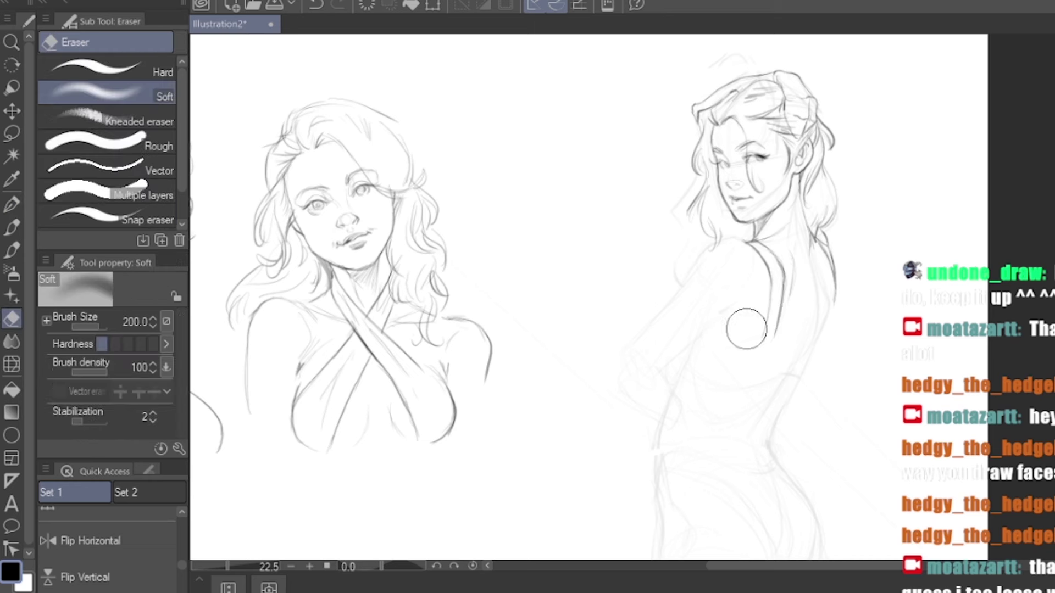
{"action": "left_click_drag", "start_coordinate": [777, 336], "coordinate": [779, 279]}
{"action": "key", "text": "p"}
{"action": "mouse_move", "coordinate": [756, 243]}
{"action": "left_mouse_down"}
{"action": "mouse_move", "coordinate": [788, 276]}
{"action": "mouse_move", "coordinate": [764, 328]}
{"action": "left_mouse_up"}
{"action": "left_click_drag", "start_coordinate": [789, 272], "coordinate": [777, 338]}
Lasso the outer shoulder line on the far side of the back, shift it slightly inward and apply the transformation
{"action": "key", "text": "m"}
{"action": "left_click_drag", "start_coordinate": [826, 277], "coordinate": [818, 242]}
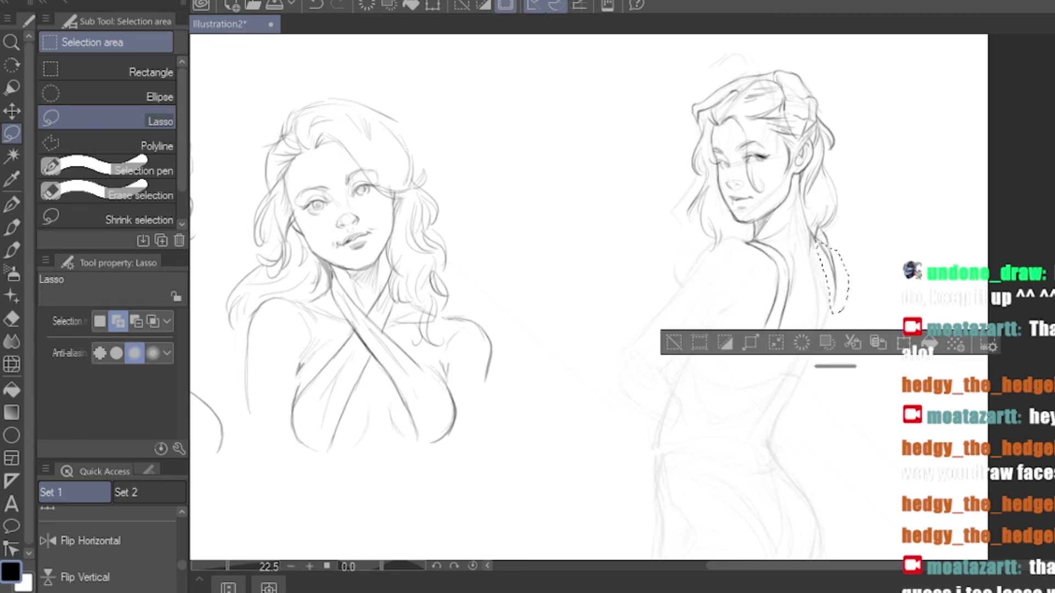
{"action": "key", "text": "ctrl+t"}
{"action": "key", "text": "Return"}
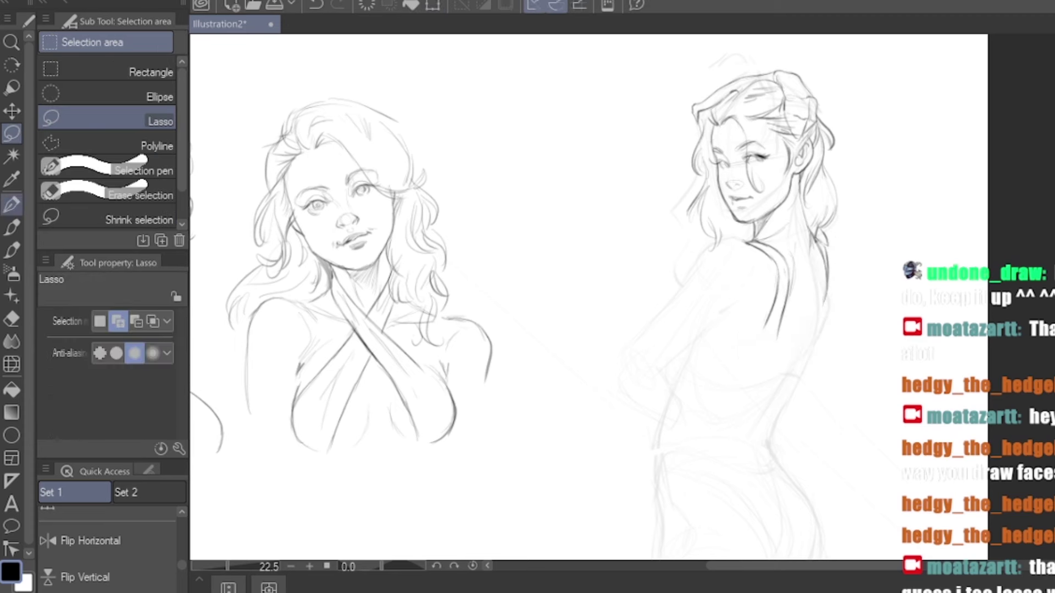
Draw the back band of the bra top and the waist and spine lines below it
{"action": "key", "text": "p"}
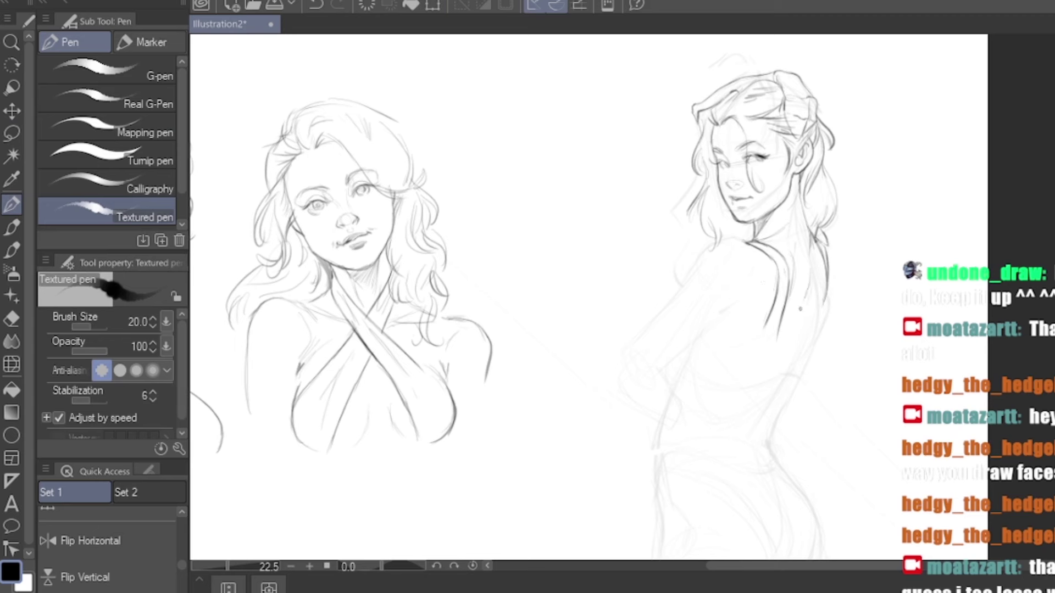
{"action": "mouse_move", "coordinate": [795, 332]}
{"action": "left_mouse_down"}
{"action": "mouse_move", "coordinate": [761, 392]}
{"action": "mouse_move", "coordinate": [753, 450]}
{"action": "left_mouse_up"}
{"action": "mouse_move", "coordinate": [823, 295]}
{"action": "left_mouse_down"}
{"action": "mouse_move", "coordinate": [763, 438]}
{"action": "mouse_move", "coordinate": [728, 438]}
{"action": "left_mouse_up"}
{"action": "mouse_move", "coordinate": [741, 339]}
{"action": "left_mouse_down"}
{"action": "mouse_move", "coordinate": [807, 329]}
{"action": "mouse_move", "coordinate": [779, 336]}
{"action": "mouse_move", "coordinate": [773, 358]}
{"action": "mouse_move", "coordinate": [741, 366]}
{"action": "mouse_move", "coordinate": [706, 366]}
{"action": "mouse_move", "coordinate": [686, 348]}
{"action": "left_mouse_up"}
{"action": "mouse_move", "coordinate": [769, 331]}
{"action": "left_mouse_down"}
{"action": "mouse_move", "coordinate": [713, 321]}
{"action": "mouse_move", "coordinate": [789, 341]}
{"action": "mouse_move", "coordinate": [804, 334]}
{"action": "mouse_move", "coordinate": [800, 344]}
{"action": "mouse_move", "coordinate": [812, 334]}
{"action": "mouse_move", "coordinate": [794, 337]}
{"action": "left_mouse_up"}
{"action": "key", "text": "e"}
{"action": "key", "text": "["}
{"action": "key", "text": "["}
{"action": "key", "text": "["}
{"action": "key", "text": "["}
Outline the near shoulder and upper arm down to the bent elbow
{"action": "key", "text": "p"}
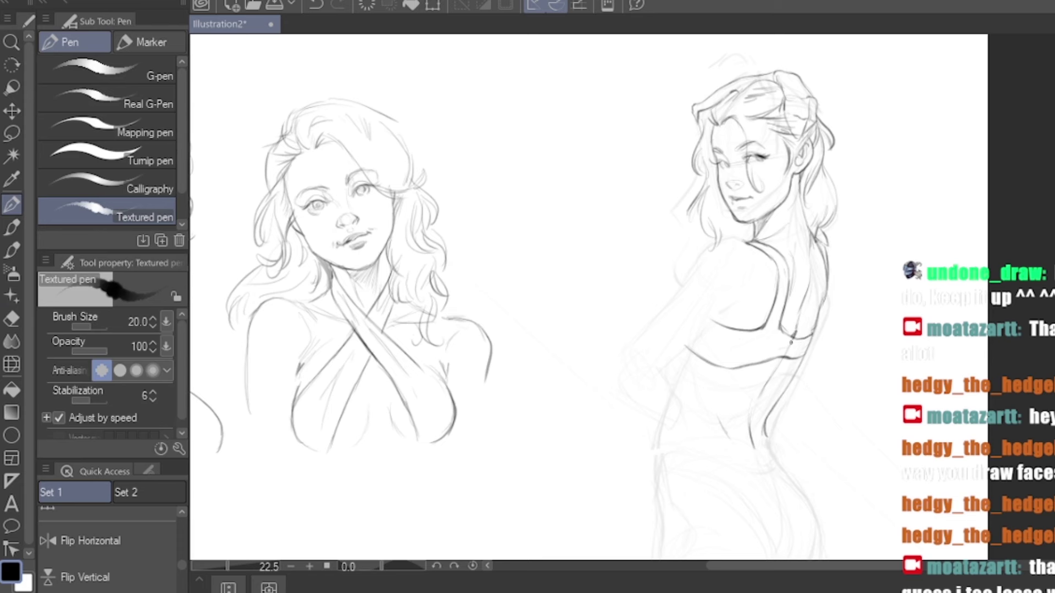
{"action": "mouse_move", "coordinate": [765, 269]}
{"action": "left_mouse_down"}
{"action": "mouse_move", "coordinate": [753, 246]}
{"action": "mouse_move", "coordinate": [706, 251]}
{"action": "mouse_move", "coordinate": [627, 367]}
{"action": "left_mouse_up"}
{"action": "mouse_move", "coordinate": [735, 303]}
{"action": "left_mouse_down"}
{"action": "mouse_move", "coordinate": [666, 367]}
{"action": "mouse_move", "coordinate": [631, 378]}
{"action": "mouse_move", "coordinate": [651, 373]}
{"action": "left_mouse_up"}
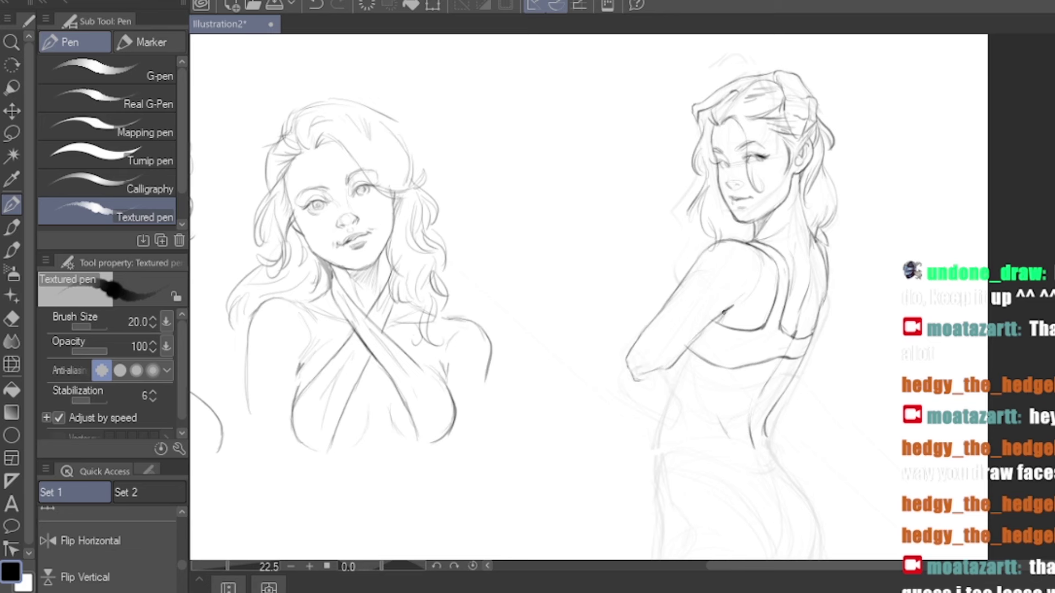
Draw the near forearm folded back with the hand resting on the hip
{"action": "mouse_move", "coordinate": [664, 372]}
{"action": "left_mouse_down"}
{"action": "mouse_move", "coordinate": [676, 364]}
{"action": "mouse_move", "coordinate": [687, 411]}
{"action": "left_mouse_up"}
{"action": "mouse_move", "coordinate": [632, 379]}
{"action": "left_mouse_down"}
{"action": "mouse_move", "coordinate": [660, 406]}
{"action": "mouse_move", "coordinate": [688, 411]}
{"action": "mouse_move", "coordinate": [695, 393]}
{"action": "mouse_move", "coordinate": [673, 373]}
{"action": "mouse_move", "coordinate": [662, 425]}
{"action": "mouse_move", "coordinate": [686, 461]}
{"action": "left_mouse_up"}
{"action": "left_click_drag", "start_coordinate": [691, 392], "coordinate": [709, 433]}
{"action": "left_click_drag", "start_coordinate": [707, 434], "coordinate": [676, 449]}
{"action": "mouse_move", "coordinate": [720, 445]}
{"action": "left_mouse_down"}
{"action": "mouse_move", "coordinate": [732, 450]}
{"action": "mouse_move", "coordinate": [731, 464]}
{"action": "mouse_move", "coordinate": [702, 467]}
{"action": "mouse_move", "coordinate": [704, 475]}
{"action": "left_mouse_up"}
{"action": "left_click_drag", "start_coordinate": [690, 454], "coordinate": [726, 468]}
{"action": "left_click_drag", "start_coordinate": [707, 439], "coordinate": [729, 466]}
{"action": "mouse_move", "coordinate": [673, 403]}
{"action": "left_mouse_down"}
{"action": "mouse_move", "coordinate": [658, 448]}
{"action": "mouse_move", "coordinate": [639, 357]}
{"action": "mouse_move", "coordinate": [634, 444]}
{"action": "left_mouse_up"}
Lasso the hand on the hip, nudge it into place and clear the selection
{"action": "left_click_drag", "start_coordinate": [736, 345], "coordinate": [690, 329]}
{"action": "left_click_drag", "start_coordinate": [645, 298], "coordinate": [661, 333]}
{"action": "scroll", "coordinate": [745, 241], "scroll_direction": "down", "scroll_amount": 3}
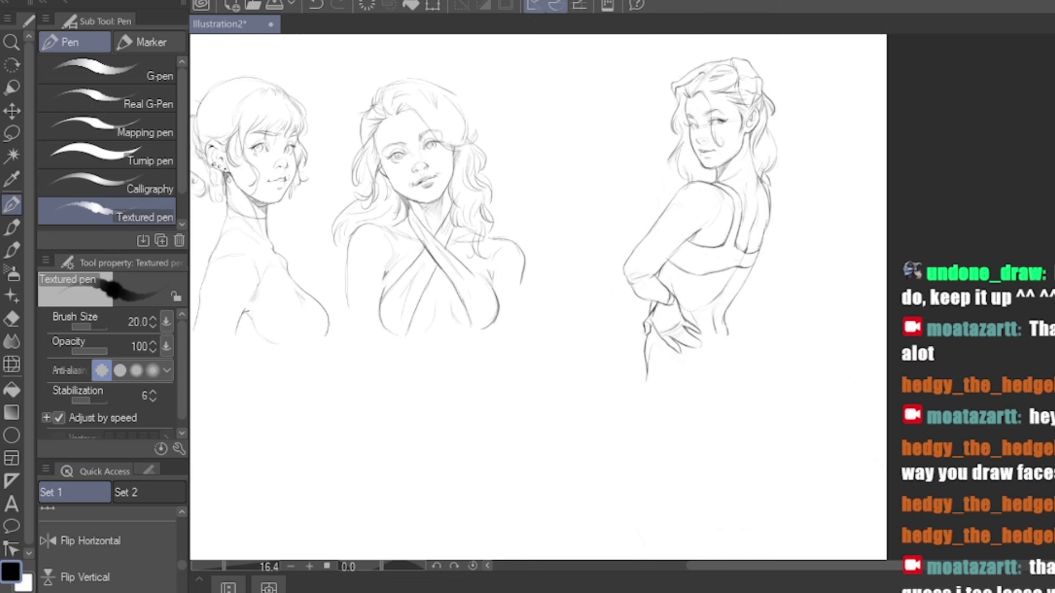
{"action": "scroll", "coordinate": [759, 310], "scroll_direction": "up", "scroll_amount": 1}
{"action": "key", "text": "m"}
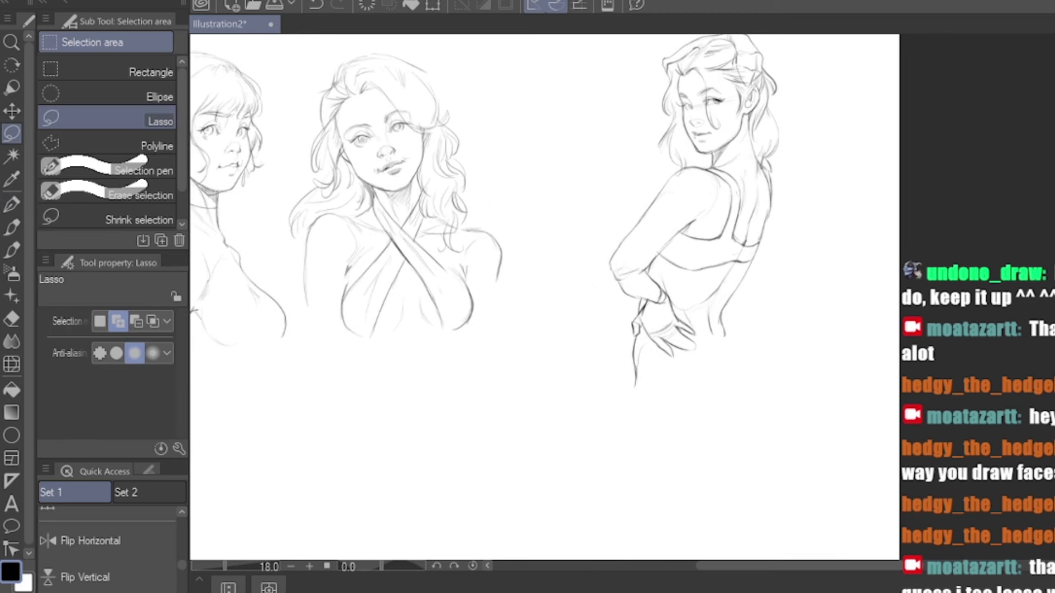
{"action": "mouse_move", "coordinate": [647, 300]}
{"action": "left_mouse_down"}
{"action": "mouse_move", "coordinate": [700, 324]}
{"action": "mouse_move", "coordinate": [673, 293]}
{"action": "left_mouse_up"}
{"action": "key", "text": "k"}
{"action": "left_click_drag", "start_coordinate": [668, 321], "coordinate": [675, 328]}
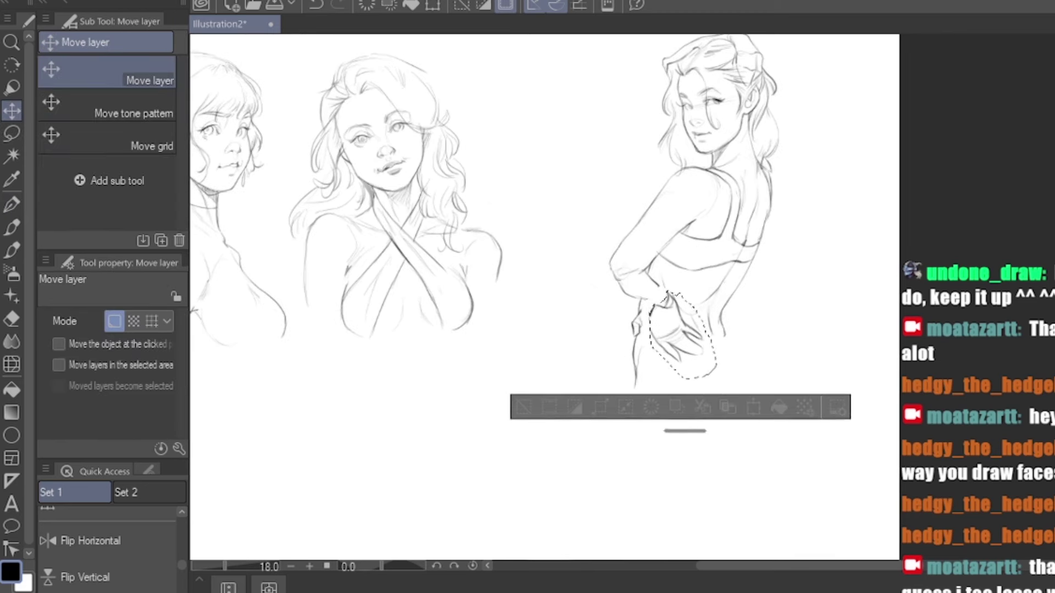
{"action": "key", "text": "ctrl+d"}
{"action": "key", "text": "p"}
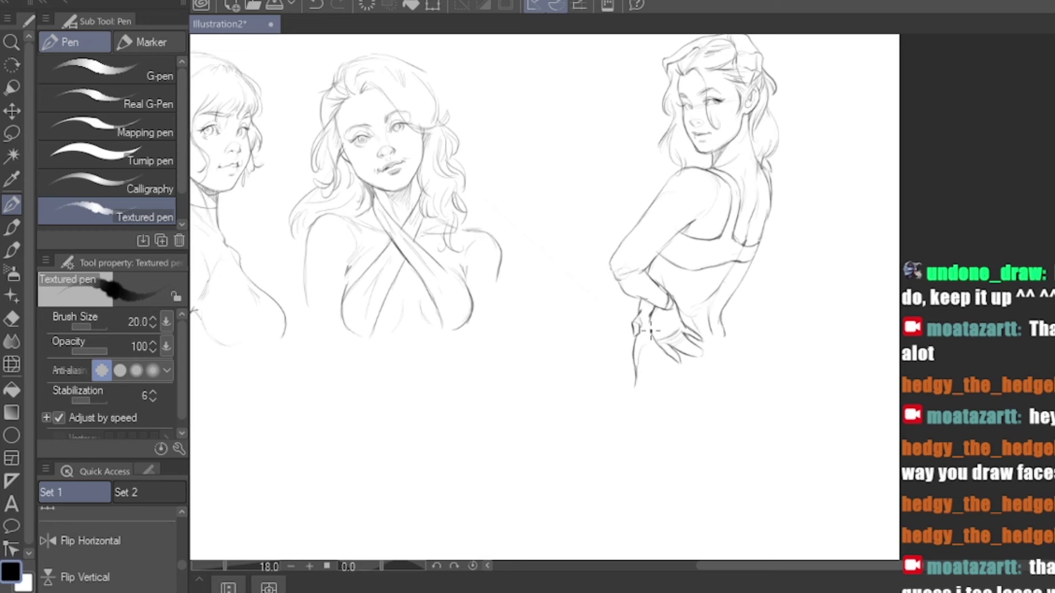
Remove the forearm and hand lines from the hip area
{"action": "left_click", "coordinate": [11, 133]}
{"action": "mouse_move", "coordinate": [647, 324]}
{"action": "left_mouse_down"}
{"action": "mouse_move", "coordinate": [631, 321]}
{"action": "mouse_move", "coordinate": [646, 309]}
{"action": "mouse_move", "coordinate": [629, 471]}
{"action": "left_mouse_up"}
{"action": "key", "text": "k"}
{"action": "key", "text": "ctrl+d"}
{"action": "key", "text": "p"}
{"action": "key", "text": "e"}
{"action": "mouse_move", "coordinate": [698, 321]}
{"action": "left_mouse_down"}
{"action": "mouse_move", "coordinate": [657, 337]}
{"action": "mouse_move", "coordinate": [646, 278]}
{"action": "mouse_move", "coordinate": [626, 287]}
{"action": "mouse_move", "coordinate": [645, 338]}
{"action": "mouse_move", "coordinate": [640, 461]}
{"action": "left_mouse_up"}
{"action": "key", "text": "ctrl+z"}
Outline the front of the torso, the hips and the near thigh at brush size 25
{"action": "left_click", "coordinate": [11, 205]}
{"action": "left_click_drag", "start_coordinate": [648, 268], "coordinate": [637, 455]}
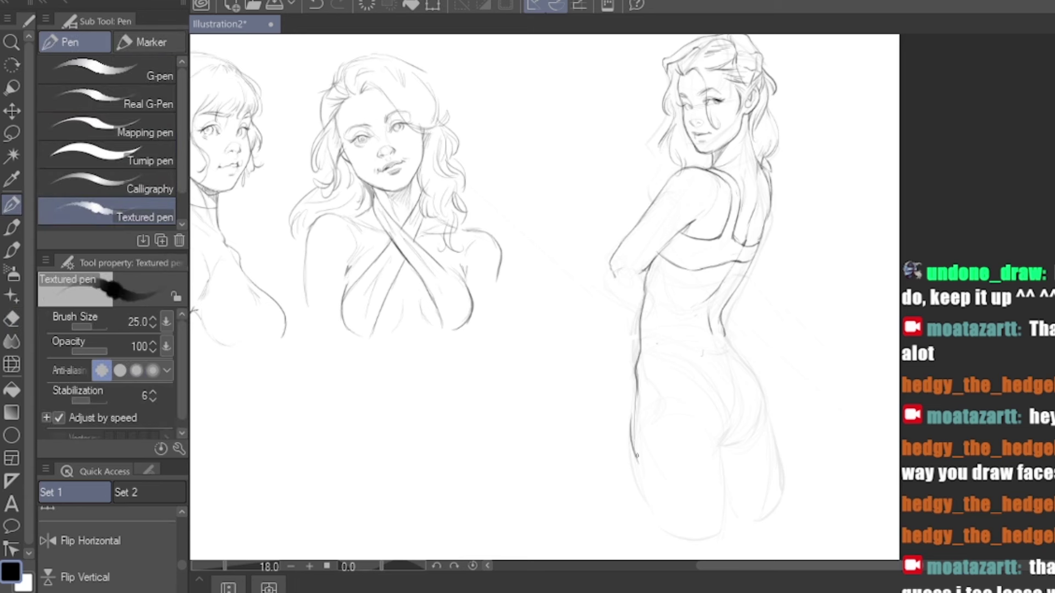
{"action": "left_click_drag", "start_coordinate": [724, 334], "coordinate": [760, 406]}
{"action": "mouse_move", "coordinate": [726, 346]}
{"action": "left_mouse_down"}
{"action": "mouse_move", "coordinate": [714, 437]}
{"action": "mouse_move", "coordinate": [739, 420]}
{"action": "left_mouse_up"}
{"action": "left_click_drag", "start_coordinate": [720, 448], "coordinate": [636, 470]}
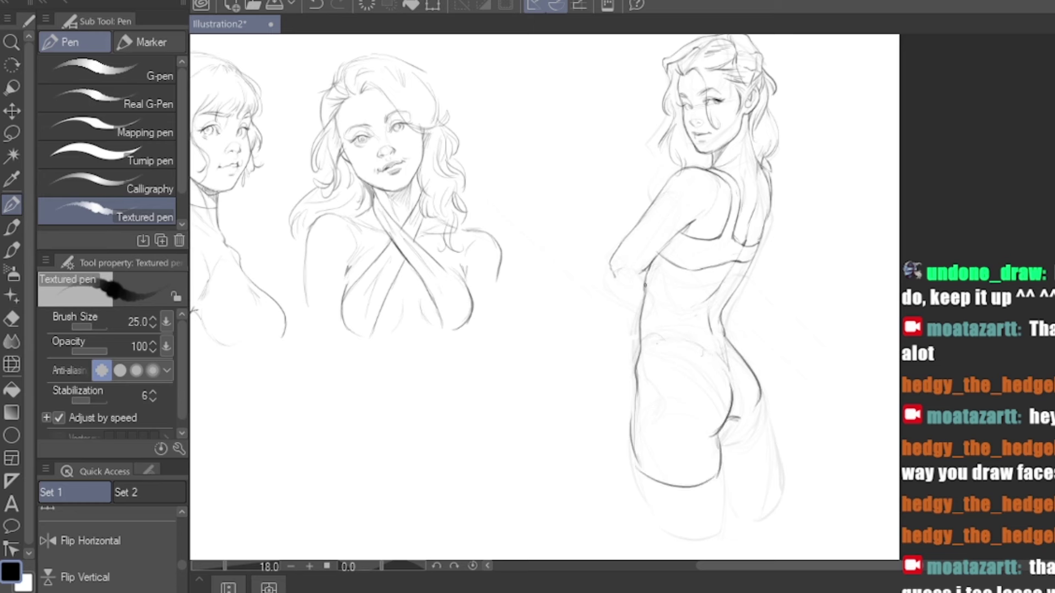
Close the elbow contour, mark the hip dimple and outline the far thigh
{"action": "left_click_drag", "start_coordinate": [647, 269], "coordinate": [616, 280]}
{"action": "left_click_drag", "start_coordinate": [653, 380], "coordinate": [658, 397]}
{"action": "left_click_drag", "start_coordinate": [758, 399], "coordinate": [724, 467]}
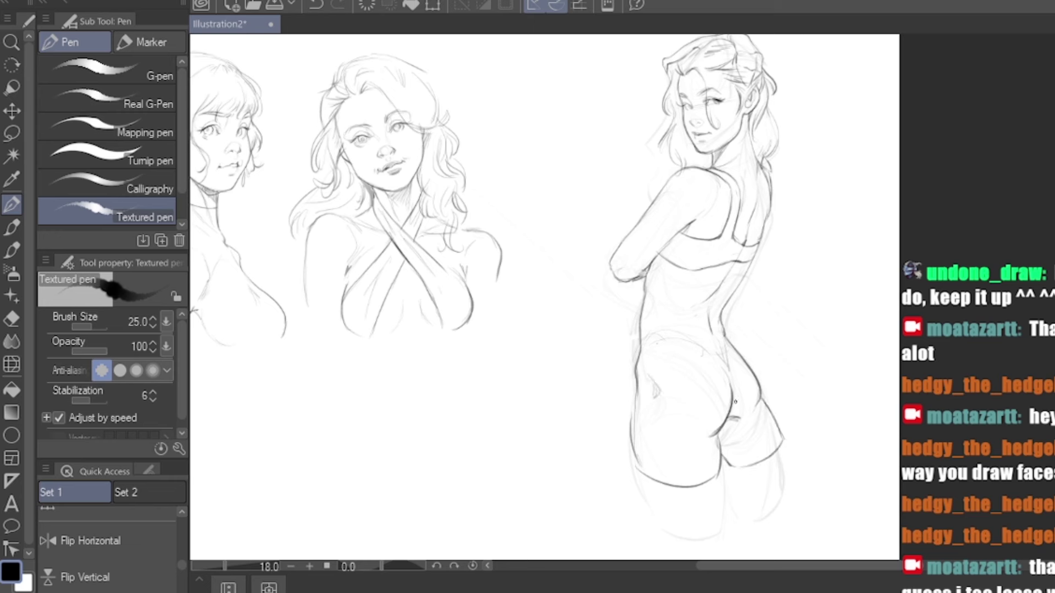
{"action": "key", "text": "ctrl+z"}
Draw the waistband and leg openings of the figure's briefs
{"action": "left_click_drag", "start_coordinate": [744, 246], "coordinate": [718, 270]}
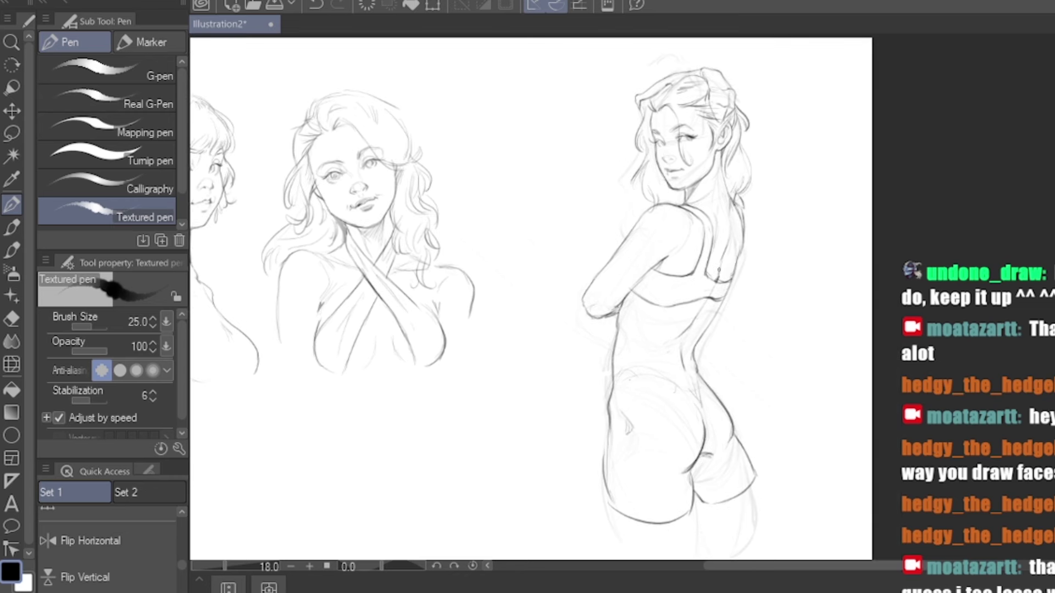
{"action": "scroll", "coordinate": [719, 271], "scroll_direction": "down", "scroll_amount": 1}
{"action": "left_click_drag", "start_coordinate": [755, 324], "coordinate": [763, 271]}
{"action": "mouse_move", "coordinate": [693, 318]}
{"action": "left_mouse_down"}
{"action": "mouse_move", "coordinate": [648, 307]}
{"action": "mouse_move", "coordinate": [630, 323]}
{"action": "mouse_move", "coordinate": [690, 316]}
{"action": "left_mouse_up"}
{"action": "key", "text": "e"}
{"action": "key", "text": "p"}
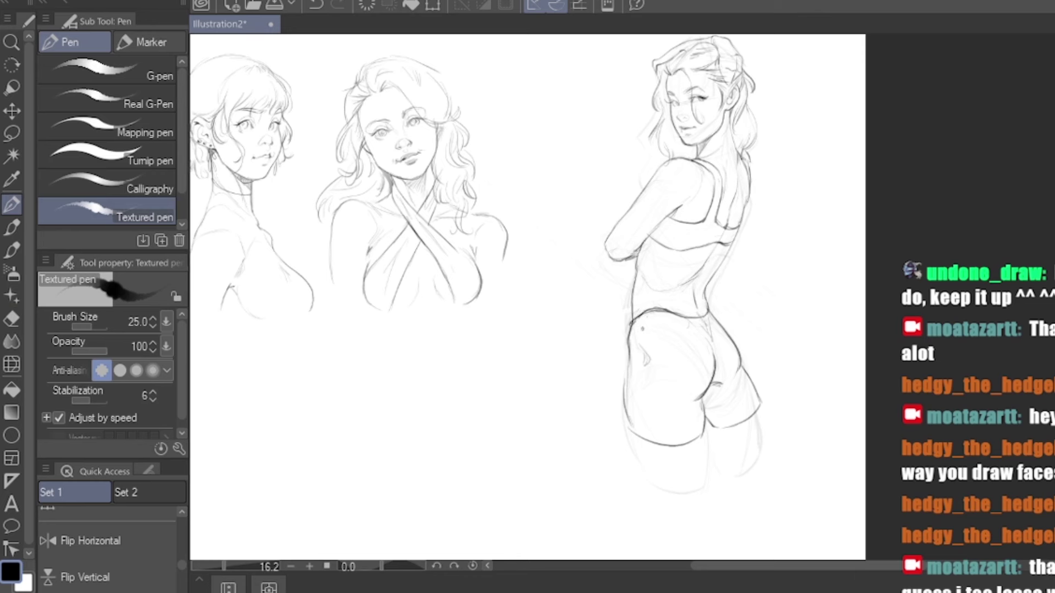
{"action": "mouse_move", "coordinate": [644, 325]}
{"action": "left_mouse_down"}
{"action": "mouse_move", "coordinate": [700, 376]}
{"action": "mouse_move", "coordinate": [696, 396]}
{"action": "left_mouse_up"}
{"action": "mouse_move", "coordinate": [732, 351]}
{"action": "left_mouse_down"}
{"action": "mouse_move", "coordinate": [710, 386]}
{"action": "mouse_move", "coordinate": [725, 362]}
{"action": "left_mouse_up"}
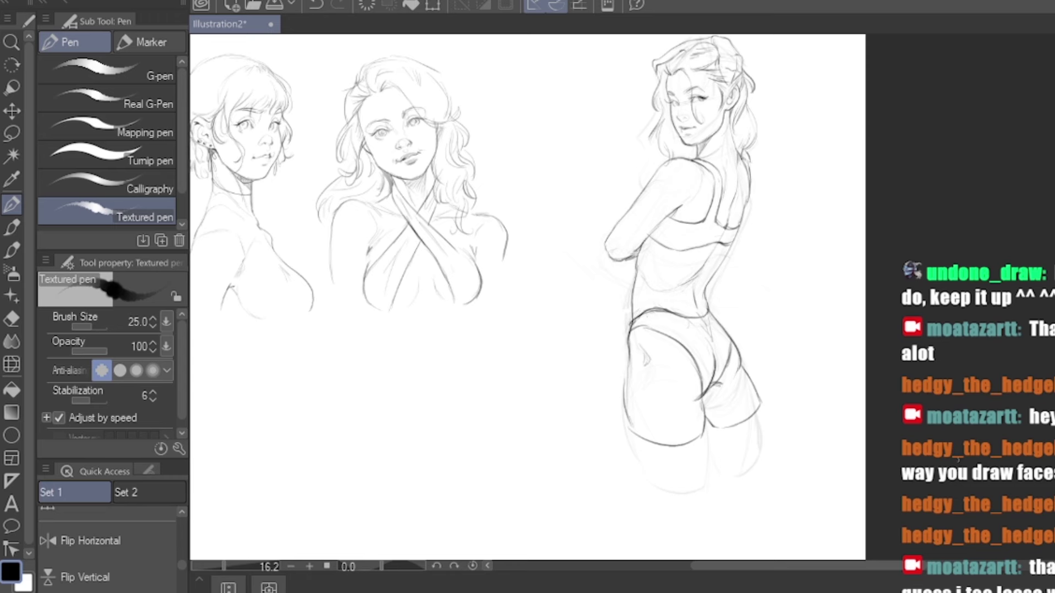
Lasso the figure's hips and thighs, enlarge them slightly, apply the transformation and clear the selection
{"action": "scroll", "coordinate": [632, 294], "scroll_direction": "down", "scroll_amount": 2}
{"action": "mouse_move", "coordinate": [713, 277]}
{"action": "left_mouse_down"}
{"action": "mouse_move", "coordinate": [744, 283]}
{"action": "mouse_move", "coordinate": [676, 291]}
{"action": "mouse_move", "coordinate": [780, 316]}
{"action": "left_mouse_up"}
{"action": "scroll", "coordinate": [742, 282], "scroll_direction": "up", "scroll_amount": 1}
{"action": "left_click", "coordinate": [11, 133]}
{"action": "key", "text": "ctrl+t"}
{"action": "left_click_drag", "start_coordinate": [705, 377], "coordinate": [704, 377]}
{"action": "left_click_drag", "start_coordinate": [812, 285], "coordinate": [810, 279]}
{"action": "left_click_drag", "start_coordinate": [707, 376], "coordinate": [707, 378]}
{"action": "left_click_drag", "start_coordinate": [811, 279], "coordinate": [812, 286]}
{"action": "left_click_drag", "start_coordinate": [707, 378], "coordinate": [705, 376]}
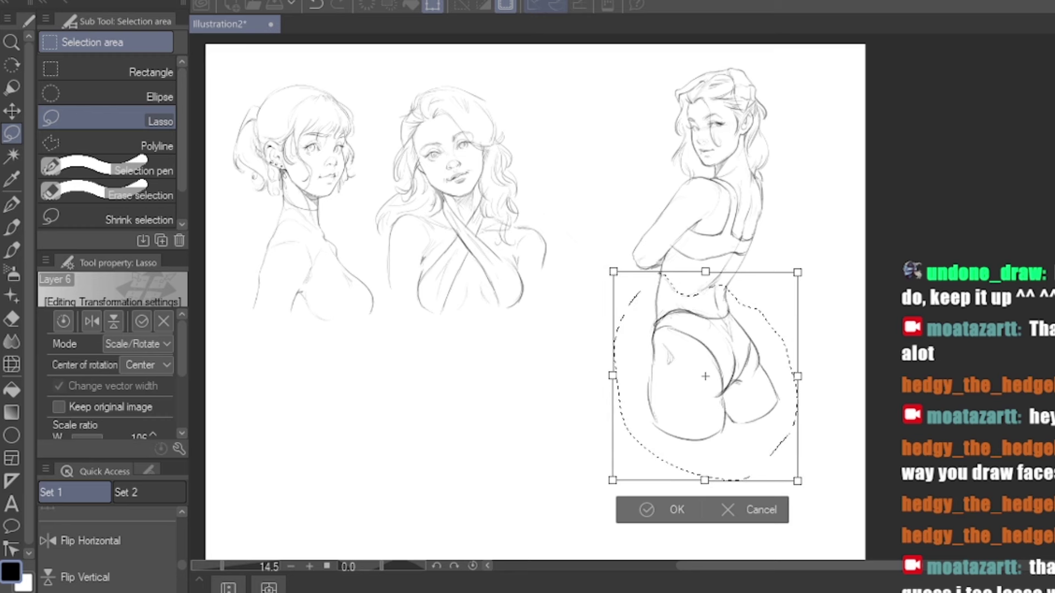
{"action": "key", "text": "Return"}
{"action": "key", "text": "ctrl+d"}
{"action": "mouse_move", "coordinate": [761, 341]}
{"action": "left_mouse_down"}
{"action": "mouse_move", "coordinate": [731, 340]}
{"action": "mouse_move", "coordinate": [767, 341]}
{"action": "left_mouse_up"}
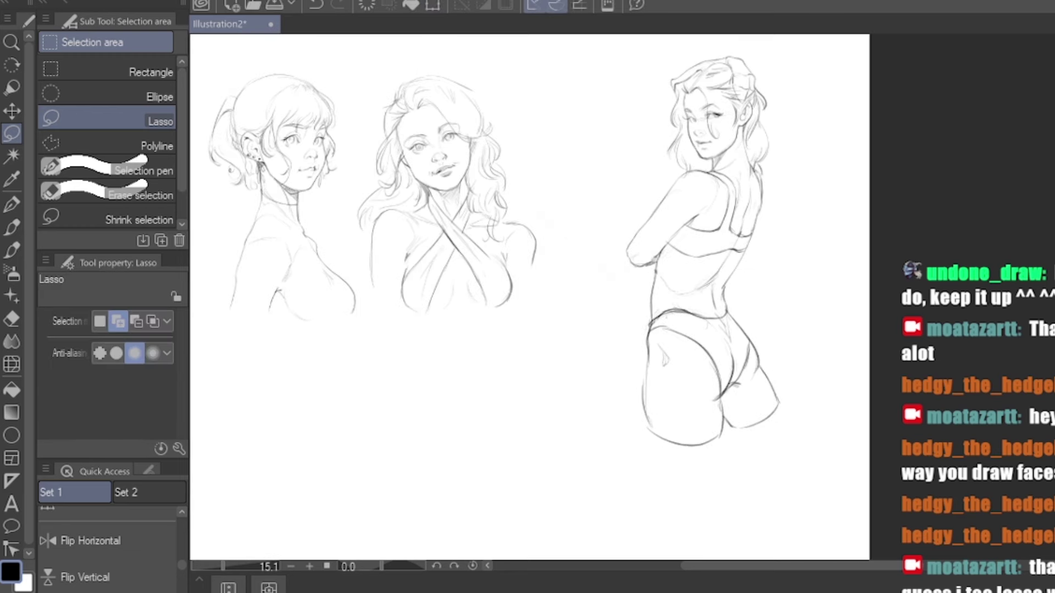
Touch up the waistband edge and enlarge the whole figure to about 134% so it fills the page height
{"action": "key", "text": "e"}
{"action": "key", "text": "p"}
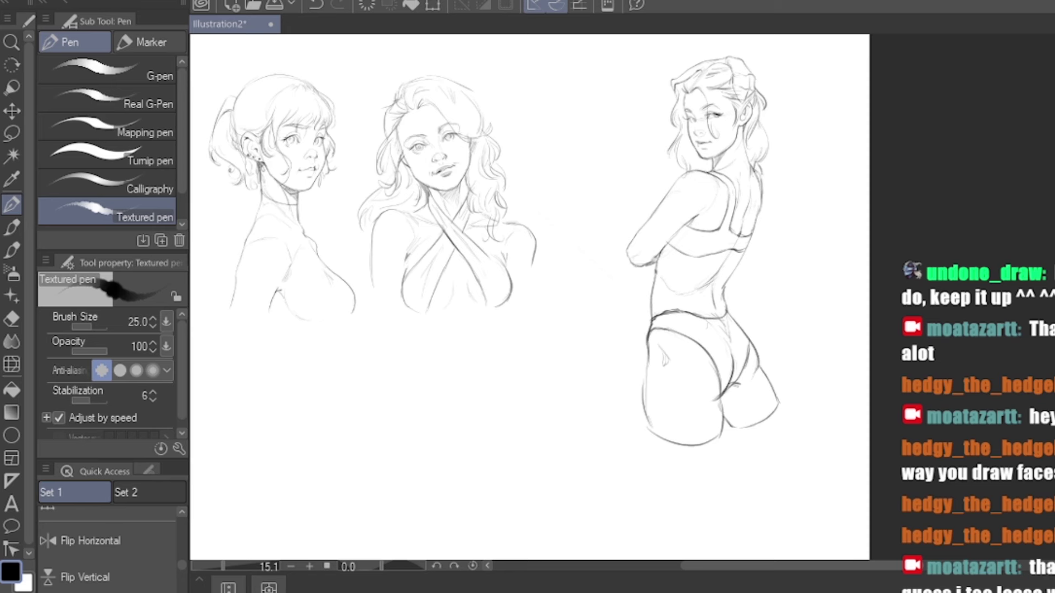
{"action": "key", "text": "ctrl+t"}
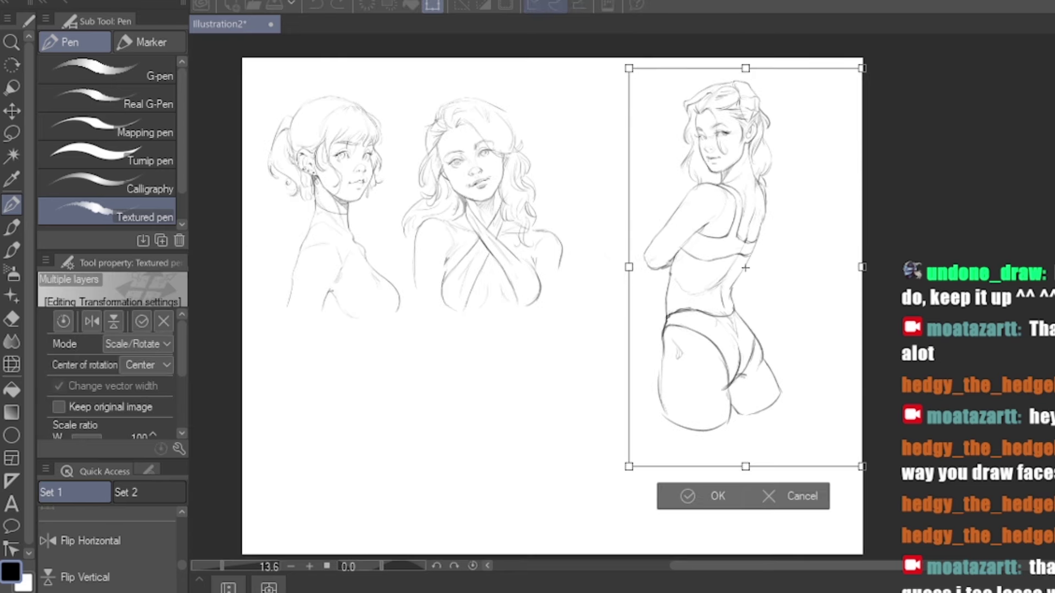
{"action": "left_click_drag", "start_coordinate": [629, 466], "coordinate": [563, 578]}
{"action": "left_click_drag", "start_coordinate": [713, 357], "coordinate": [743, 357]}
{"action": "left_click_drag", "start_coordinate": [742, 578], "coordinate": [749, 592]}
{"action": "key", "text": "Return"}
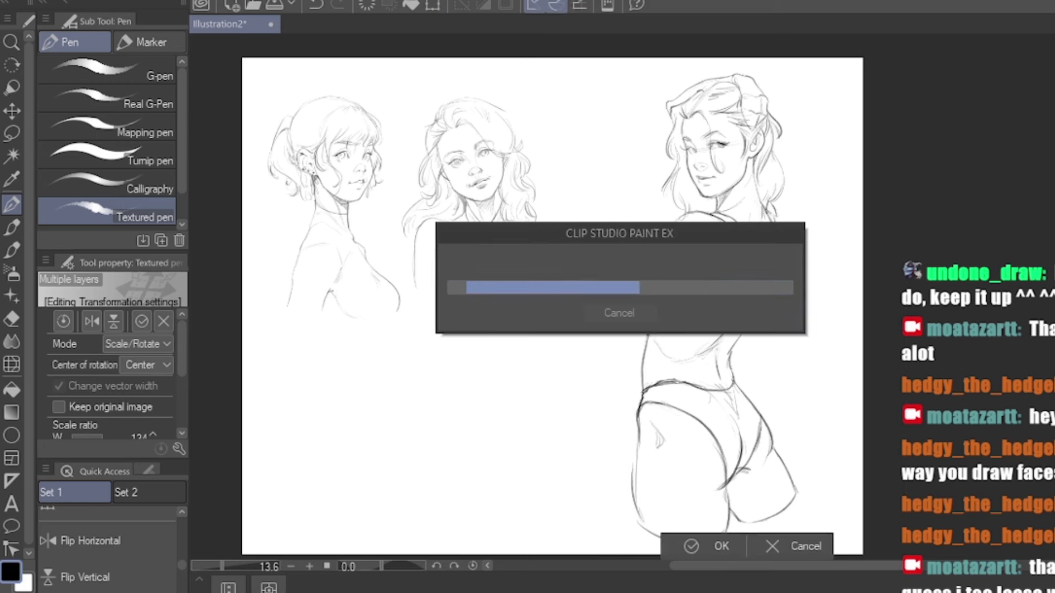
Retouch the leg opening of the briefs on the far hip
{"action": "key", "text": "e"}
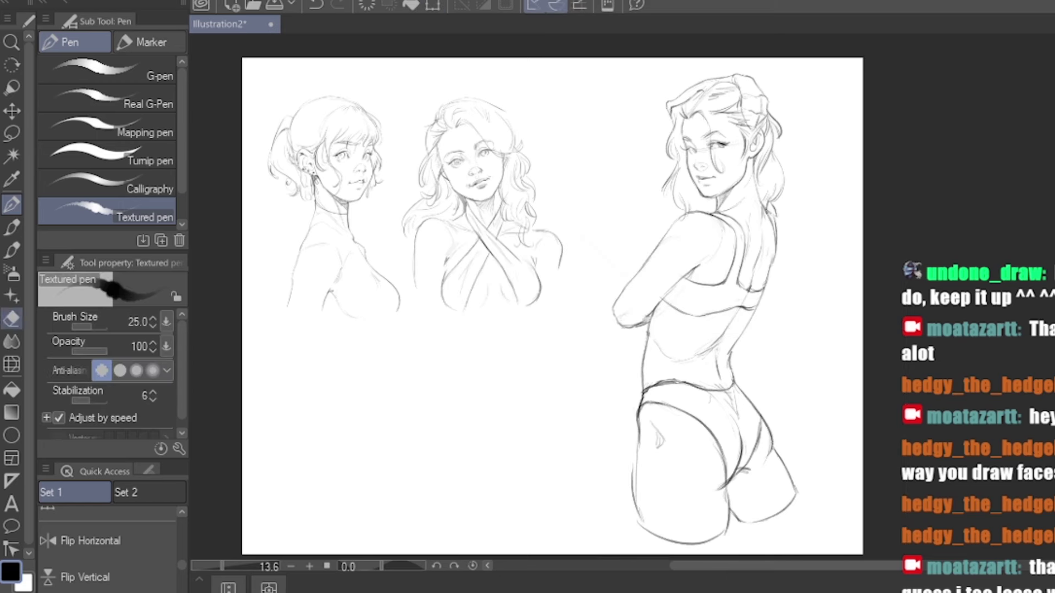
{"action": "key", "text": "p"}
{"action": "left_click_drag", "start_coordinate": [763, 464], "coordinate": [736, 466]}
Lasso the contour where the inner thighs meet, nudge it slightly and clear the selection
{"action": "key", "text": "m"}
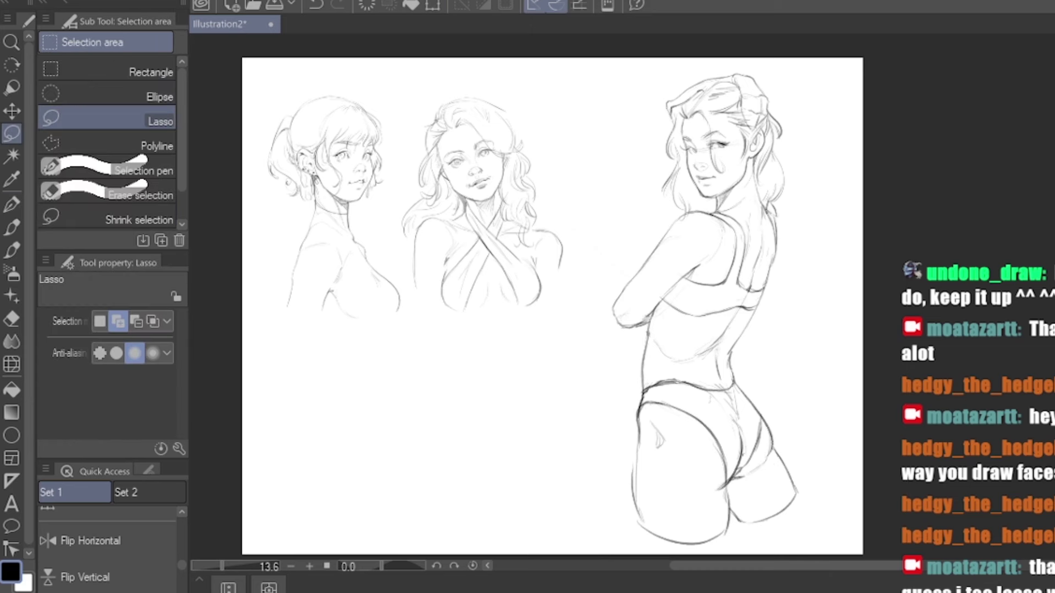
{"action": "left_click_drag", "start_coordinate": [739, 429], "coordinate": [728, 508]}
{"action": "key", "text": "k"}
{"action": "mouse_move", "coordinate": [729, 467]}
{"action": "left_mouse_down"}
{"action": "mouse_move", "coordinate": [687, 419]}
{"action": "mouse_move", "coordinate": [713, 433]}
{"action": "mouse_move", "coordinate": [730, 473]}
{"action": "mouse_move", "coordinate": [722, 482]}
{"action": "left_mouse_up"}
{"action": "key", "text": "ctrl+d"}
{"action": "key", "text": "e"}
{"action": "key", "text": "p"}
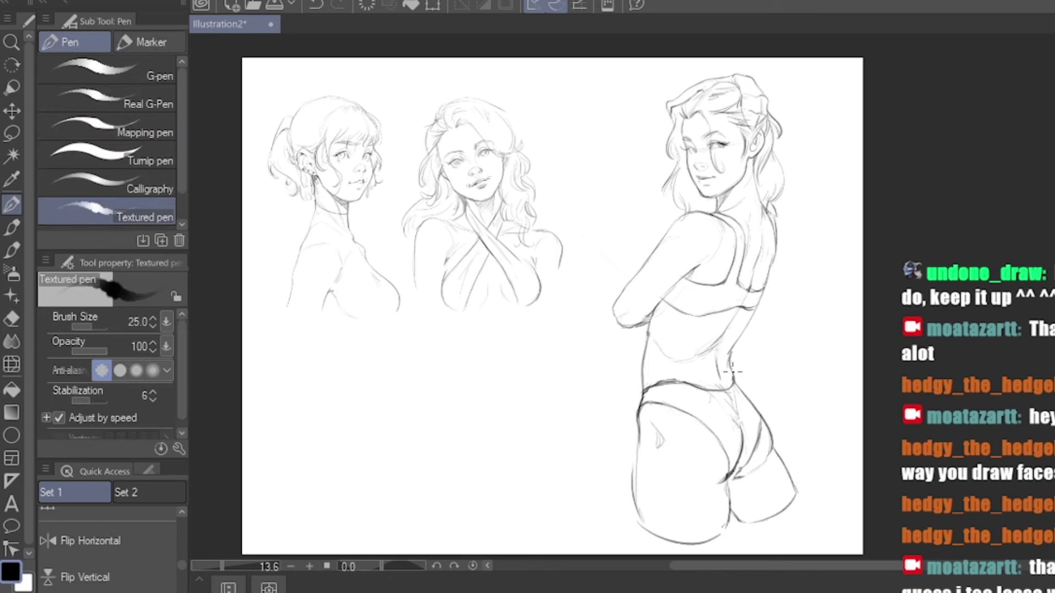
Draw a curved band line across each thigh just above its lower end
{"action": "left_click_drag", "start_coordinate": [633, 494], "coordinate": [731, 505]}
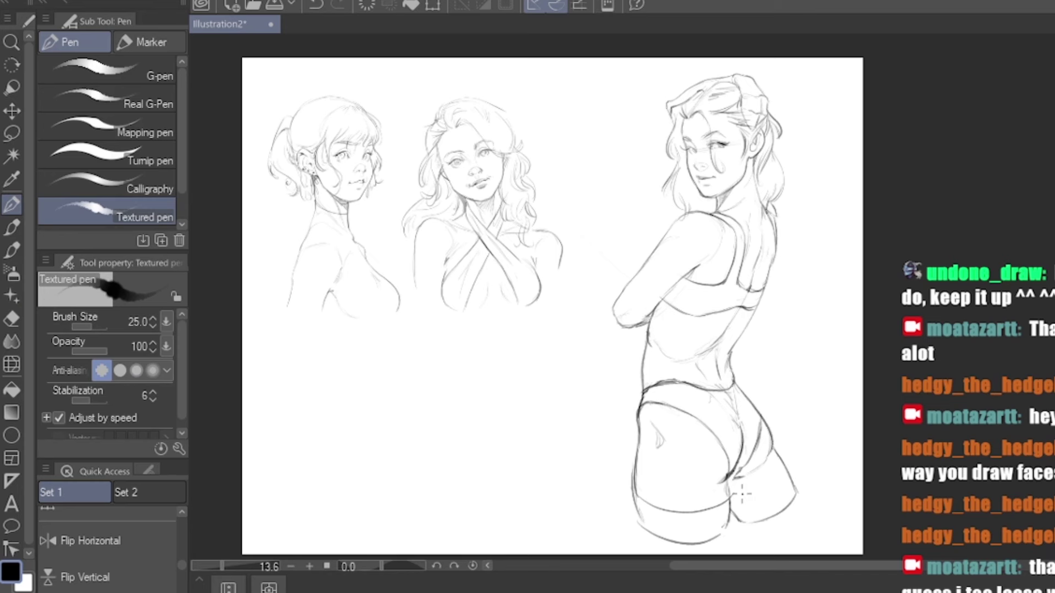
{"action": "left_click_drag", "start_coordinate": [788, 476], "coordinate": [731, 514]}
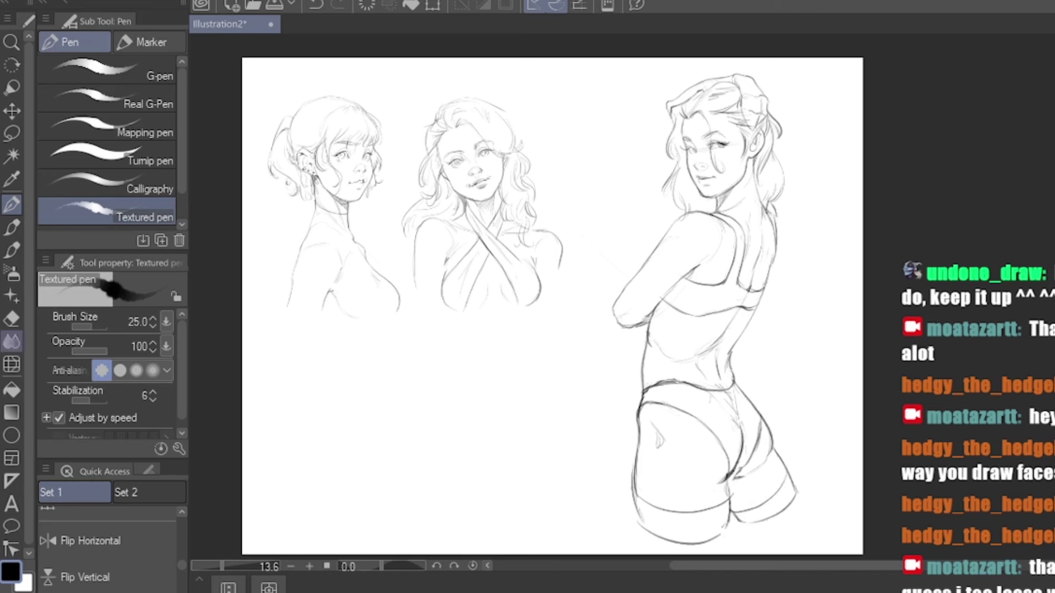
{"action": "key", "text": "e"}
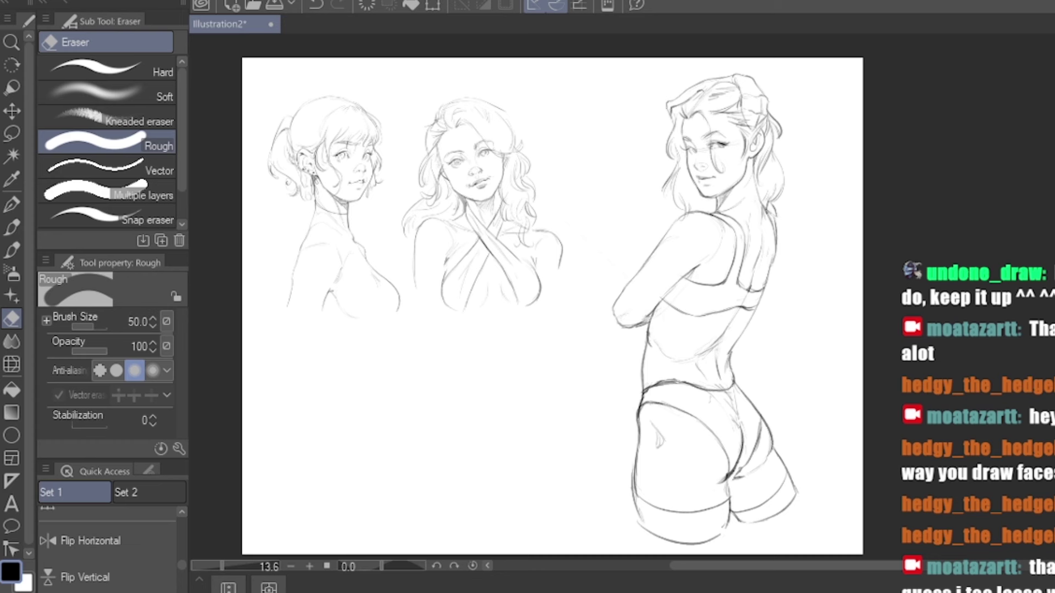
Paint grey over the face, then trace the hair's outer edge in grey with the Hard Round 100 9 brush
{"action": "key", "text": "b"}
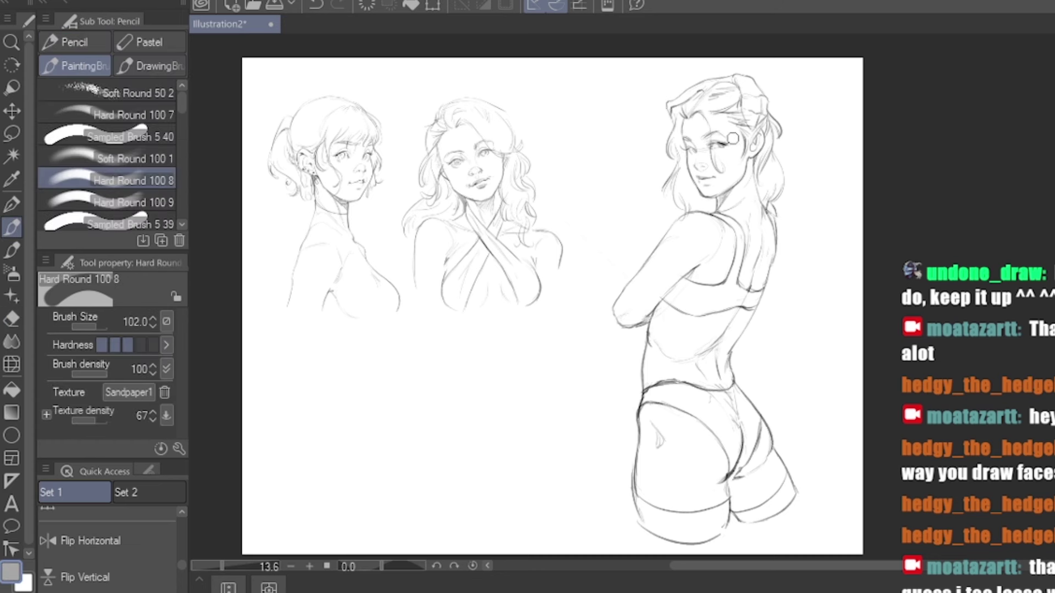
{"action": "mouse_move", "coordinate": [733, 138]}
{"action": "left_mouse_down"}
{"action": "mouse_move", "coordinate": [712, 118]}
{"action": "mouse_move", "coordinate": [682, 130]}
{"action": "mouse_move", "coordinate": [667, 102]}
{"action": "mouse_move", "coordinate": [700, 87]}
{"action": "left_mouse_up"}
{"action": "left_click", "coordinate": [107, 202]}
{"action": "mouse_move", "coordinate": [687, 92]}
{"action": "left_mouse_down"}
{"action": "mouse_move", "coordinate": [720, 81]}
{"action": "mouse_move", "coordinate": [780, 135]}
{"action": "mouse_move", "coordinate": [751, 183]}
{"action": "mouse_move", "coordinate": [773, 148]}
{"action": "mouse_move", "coordinate": [773, 267]}
{"action": "left_mouse_up"}
{"action": "left_click_drag", "start_coordinate": [775, 212], "coordinate": [767, 241]}
{"action": "left_click_drag", "start_coordinate": [773, 193], "coordinate": [761, 227]}
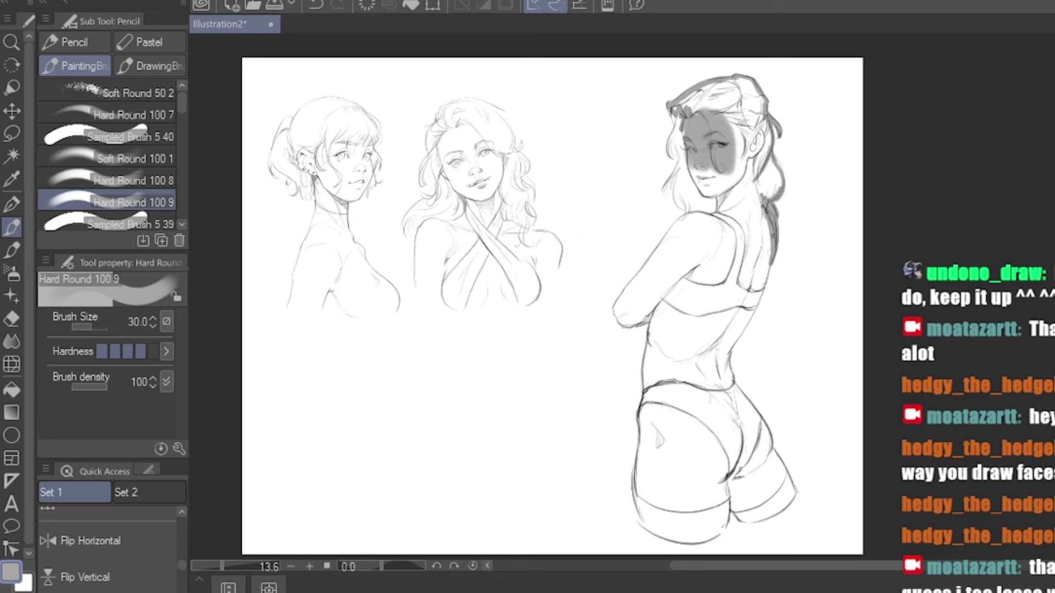
Fill the hair's crown, the rest of the face and the hair beside the jaw with flat grey
{"action": "key", "text": "bracketright"}
{"action": "key", "text": "bracketright"}
{"action": "key", "text": "bracketright"}
{"action": "mouse_move", "coordinate": [674, 110]}
{"action": "left_mouse_down"}
{"action": "mouse_move", "coordinate": [679, 133]}
{"action": "mouse_move", "coordinate": [720, 87]}
{"action": "left_mouse_up"}
{"action": "key", "text": "bracketright"}
{"action": "mouse_move", "coordinate": [762, 109]}
{"action": "left_mouse_down"}
{"action": "mouse_move", "coordinate": [757, 129]}
{"action": "mouse_move", "coordinate": [709, 89]}
{"action": "mouse_move", "coordinate": [689, 102]}
{"action": "left_mouse_up"}
{"action": "mouse_move", "coordinate": [734, 84]}
{"action": "left_mouse_down"}
{"action": "mouse_move", "coordinate": [763, 177]}
{"action": "mouse_move", "coordinate": [767, 133]}
{"action": "mouse_move", "coordinate": [702, 212]}
{"action": "mouse_move", "coordinate": [683, 171]}
{"action": "left_mouse_up"}
{"action": "key", "text": "bracketright"}
{"action": "left_click_drag", "start_coordinate": [683, 171], "coordinate": [680, 188]}
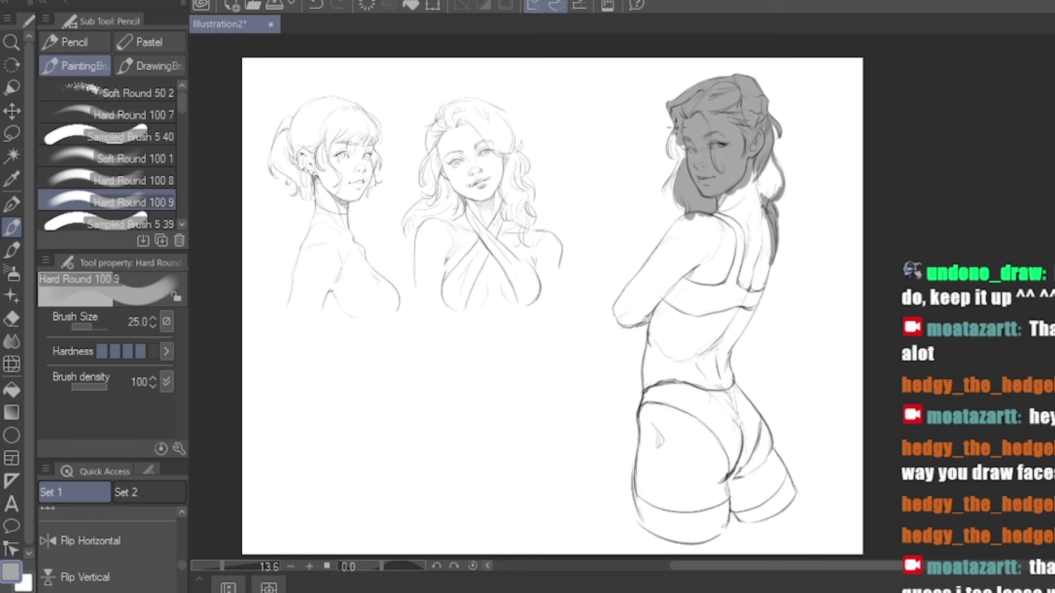
Paint grey over the loose strands beside the face and the hair behind the neck, undoing the stray strokes
{"action": "mouse_move", "coordinate": [671, 105]}
{"action": "left_mouse_down"}
{"action": "mouse_move", "coordinate": [666, 140]}
{"action": "mouse_move", "coordinate": [682, 167]}
{"action": "mouse_move", "coordinate": [654, 183]}
{"action": "mouse_move", "coordinate": [662, 175]}
{"action": "mouse_move", "coordinate": [679, 218]}
{"action": "mouse_move", "coordinate": [670, 207]}
{"action": "left_mouse_up"}
{"action": "key", "text": "ctrl+z"}
{"action": "key", "text": "bracketright"}
{"action": "key", "text": "bracketright"}
{"action": "mouse_move", "coordinate": [768, 165]}
{"action": "left_mouse_down"}
{"action": "mouse_move", "coordinate": [782, 181]}
{"action": "mouse_move", "coordinate": [757, 202]}
{"action": "mouse_move", "coordinate": [750, 176]}
{"action": "left_mouse_up"}
{"action": "key", "text": "bracketright"}
{"action": "key", "text": "bracketright"}
{"action": "key", "text": "ctrl+z"}
Block in the neck, back, upper arm and waist with flat grey using a much larger brush
{"action": "key", "text": "bracketright"}
{"action": "key", "text": "bracketright"}
{"action": "key", "text": "bracketright"}
{"action": "key", "text": "bracketright"}
{"action": "key", "text": "bracketright"}
{"action": "key", "text": "bracketright"}
{"action": "key", "text": "bracketright"}
{"action": "key", "text": "bracketright"}
{"action": "key", "text": "bracketright"}
{"action": "key", "text": "bracketright"}
{"action": "key", "text": "bracketright"}
{"action": "key", "text": "bracketright"}
{"action": "key", "text": "bracketright"}
{"action": "mouse_move", "coordinate": [745, 224]}
{"action": "left_mouse_down"}
{"action": "mouse_move", "coordinate": [707, 355]}
{"action": "mouse_move", "coordinate": [676, 368]}
{"action": "mouse_move", "coordinate": [687, 224]}
{"action": "left_mouse_up"}
Fill the forearm and elbow with flat grey up to their outlines using a smaller brush
{"action": "key", "text": "bracketleft"}
{"action": "key", "text": "bracketleft"}
{"action": "key", "text": "bracketleft"}
{"action": "key", "text": "bracketleft"}
{"action": "key", "text": "bracketleft"}
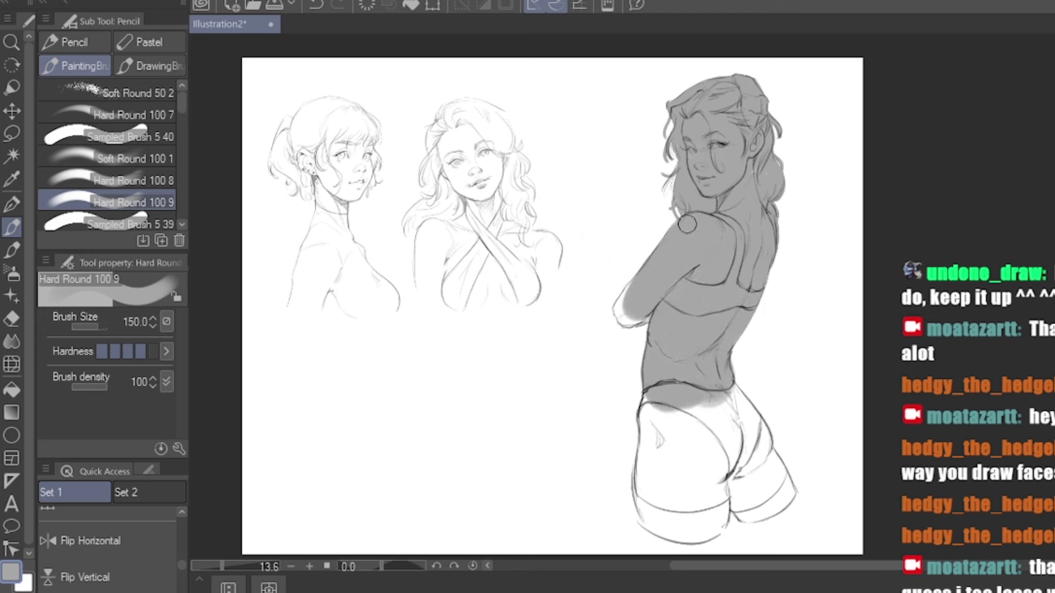
{"action": "key", "text": "bracketleft"}
{"action": "left_click_drag", "start_coordinate": [638, 283], "coordinate": [636, 318]}
Block in the hips and both thighs with flat grey at brush size 200, then reduce the brush to 60
{"action": "key", "text": "bracketright"}
{"action": "key", "text": "bracketright"}
{"action": "key", "text": "bracketright"}
{"action": "mouse_move", "coordinate": [653, 393]}
{"action": "left_mouse_down"}
{"action": "mouse_move", "coordinate": [670, 461]}
{"action": "mouse_move", "coordinate": [736, 407]}
{"action": "mouse_move", "coordinate": [758, 462]}
{"action": "mouse_move", "coordinate": [722, 481]}
{"action": "mouse_move", "coordinate": [780, 484]}
{"action": "mouse_move", "coordinate": [736, 511]}
{"action": "mouse_move", "coordinate": [769, 478]}
{"action": "mouse_move", "coordinate": [716, 512]}
{"action": "mouse_move", "coordinate": [651, 445]}
{"action": "mouse_move", "coordinate": [648, 484]}
{"action": "mouse_move", "coordinate": [692, 514]}
{"action": "left_mouse_up"}
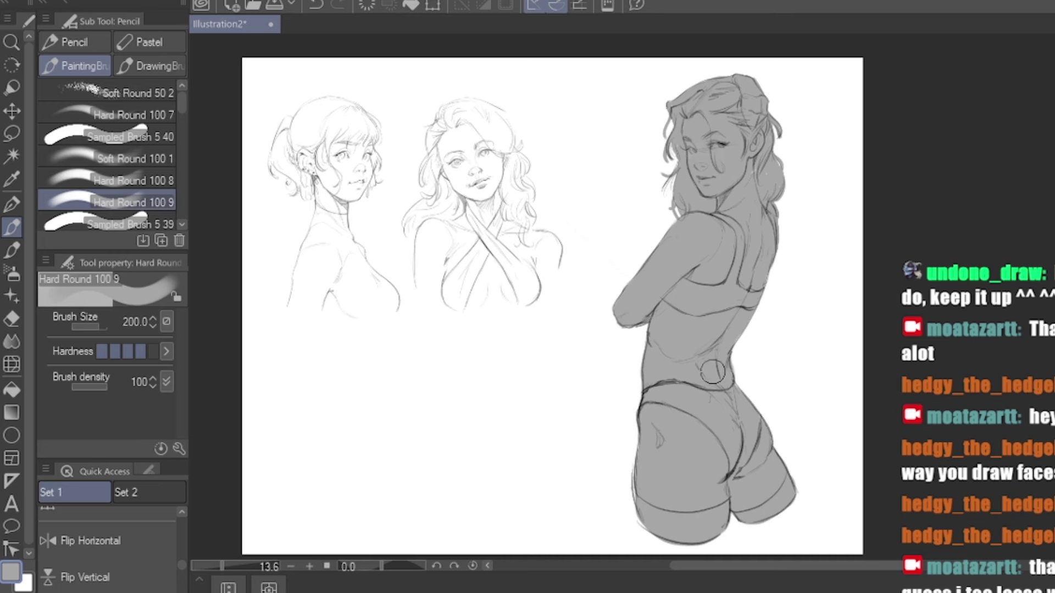
{"action": "key", "text": "bracketleft"}
{"action": "key", "text": "bracketleft"}
{"action": "key", "text": "bracketleft"}
{"action": "key", "text": "bracketleft"}
{"action": "key", "text": "bracketleft"}
{"action": "key", "text": "bracketleft"}
{"action": "key", "text": "bracketleft"}
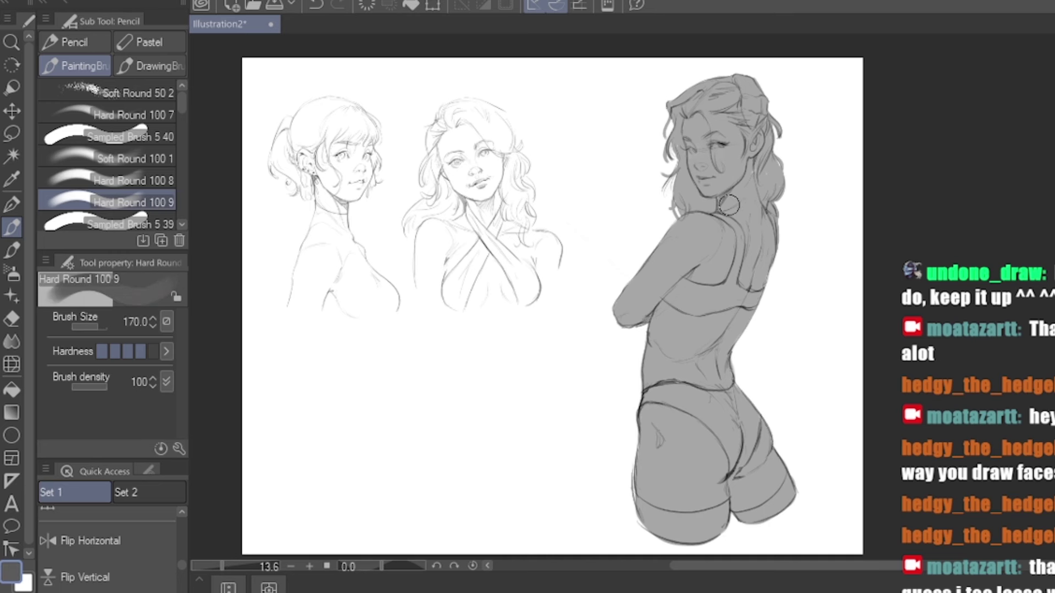
Fill a tall rectangular selection around the figure with dark grey as a backdrop and clear the selection
{"action": "scroll", "coordinate": [600, 114], "scroll_direction": "down", "scroll_amount": 2}
{"action": "left_click", "coordinate": [12, 134]}
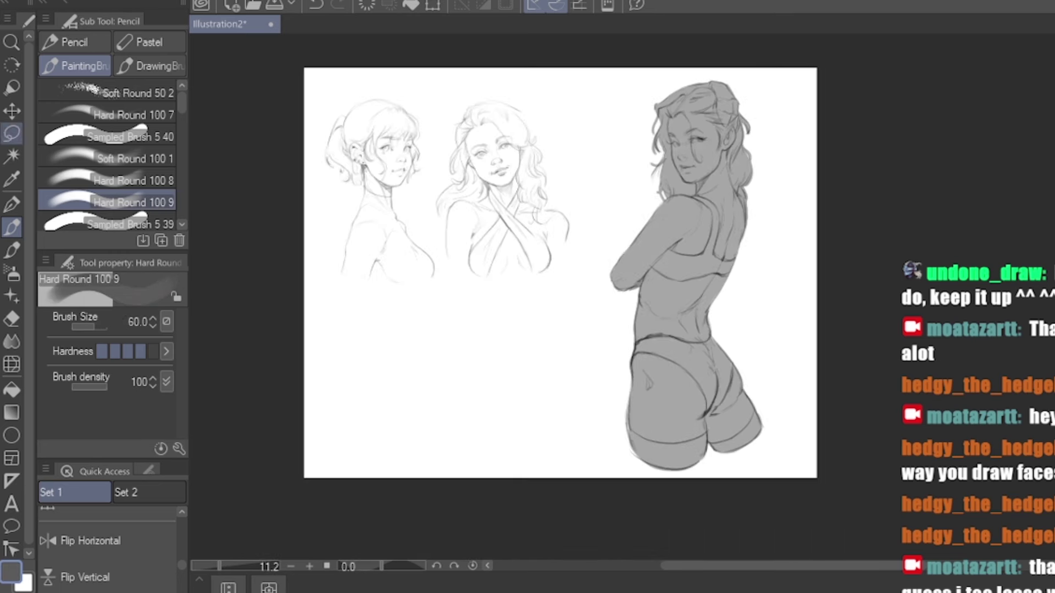
{"action": "left_click", "coordinate": [107, 70]}
{"action": "left_click_drag", "start_coordinate": [590, 133], "coordinate": [792, 396]}
{"action": "key", "text": "alt+Delete"}
{"action": "key", "text": "ctrl+d"}
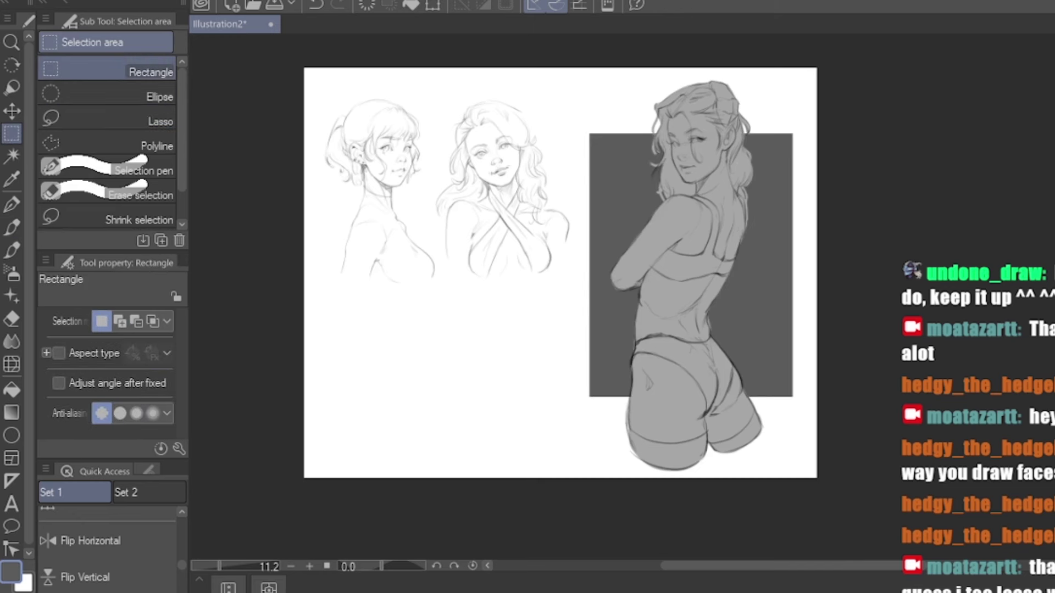
Erase the excess grey along the contour beneath the elbow with the Rough eraser
{"action": "scroll", "coordinate": [775, 260], "scroll_direction": "up", "scroll_amount": 3}
{"action": "key", "text": "e"}
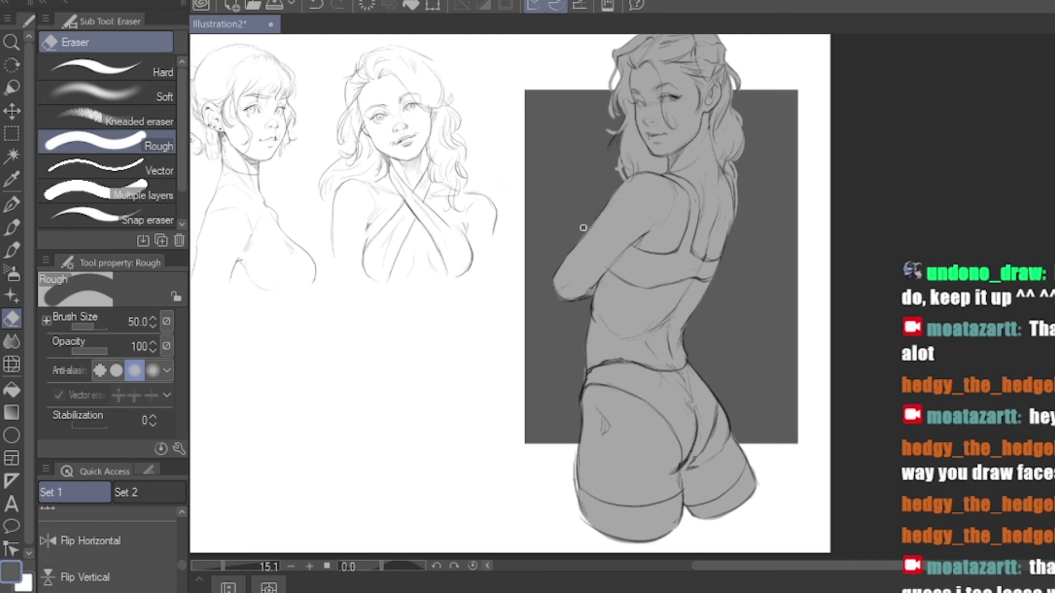
{"action": "left_click_drag", "start_coordinate": [580, 317], "coordinate": [600, 360]}
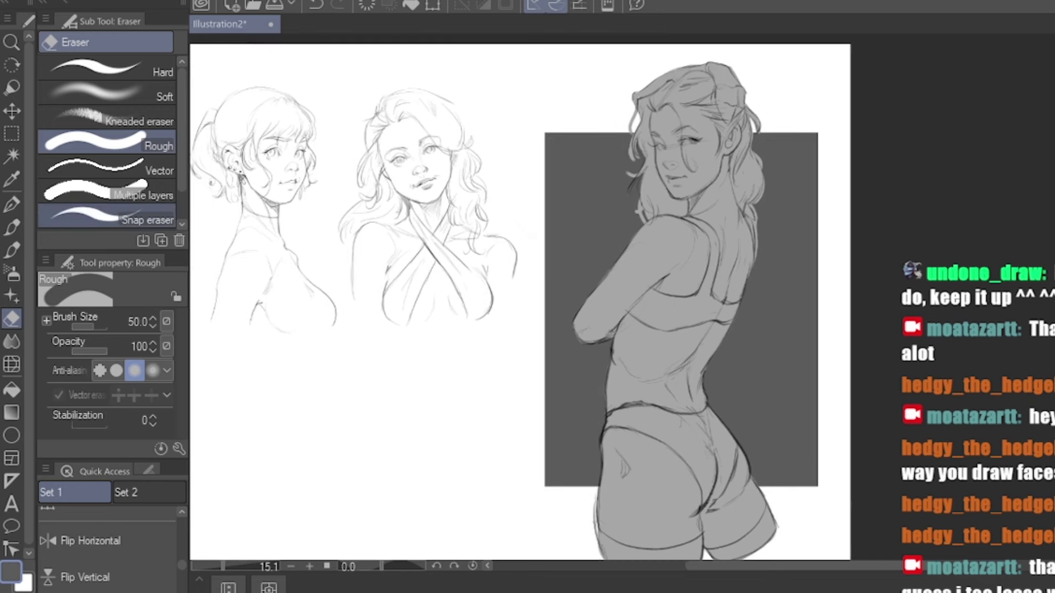
Draw loose curling strands on both sides of the hair with the Textured pen at size 25 in sampled grey
{"action": "key", "text": "p"}
{"action": "left_click", "coordinate": [644, 190], "text": "alt"}
{"action": "left_click_drag", "start_coordinate": [632, 181], "coordinate": [636, 213]}
{"action": "left_click_drag", "start_coordinate": [763, 170], "coordinate": [765, 207]}
{"action": "left_click_drag", "start_coordinate": [776, 151], "coordinate": [761, 164]}
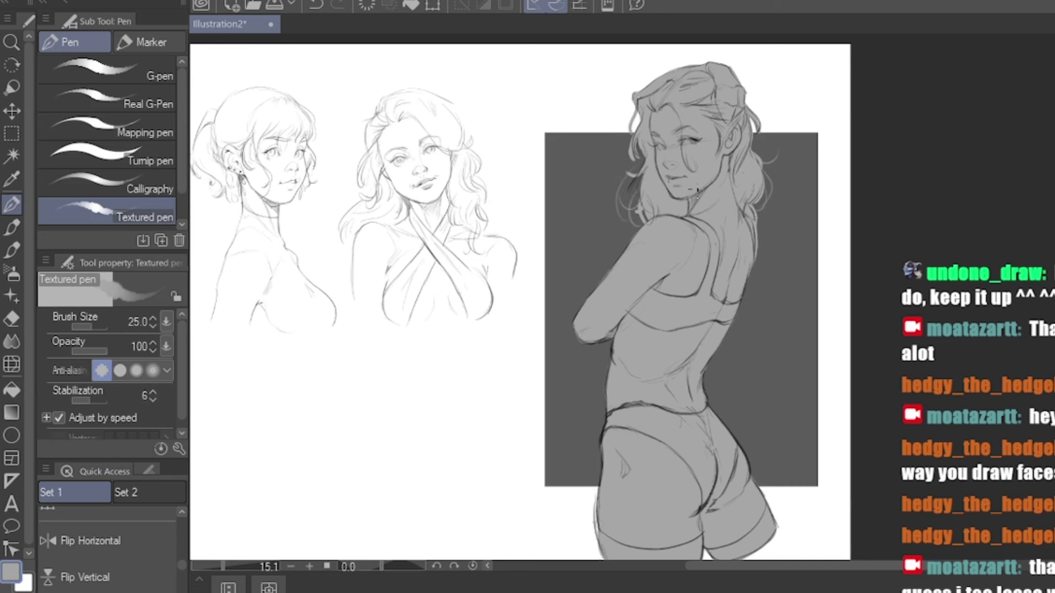
Paint the bra's band and shoulder strap light grey with the Hard Round 100 9 brush
{"action": "scroll", "coordinate": [728, 170], "scroll_direction": "down", "scroll_amount": 1}
{"action": "scroll", "coordinate": [610, 253], "scroll_direction": "down", "scroll_amount": 1}
{"action": "scroll", "coordinate": [610, 254], "scroll_direction": "up", "scroll_amount": 1}
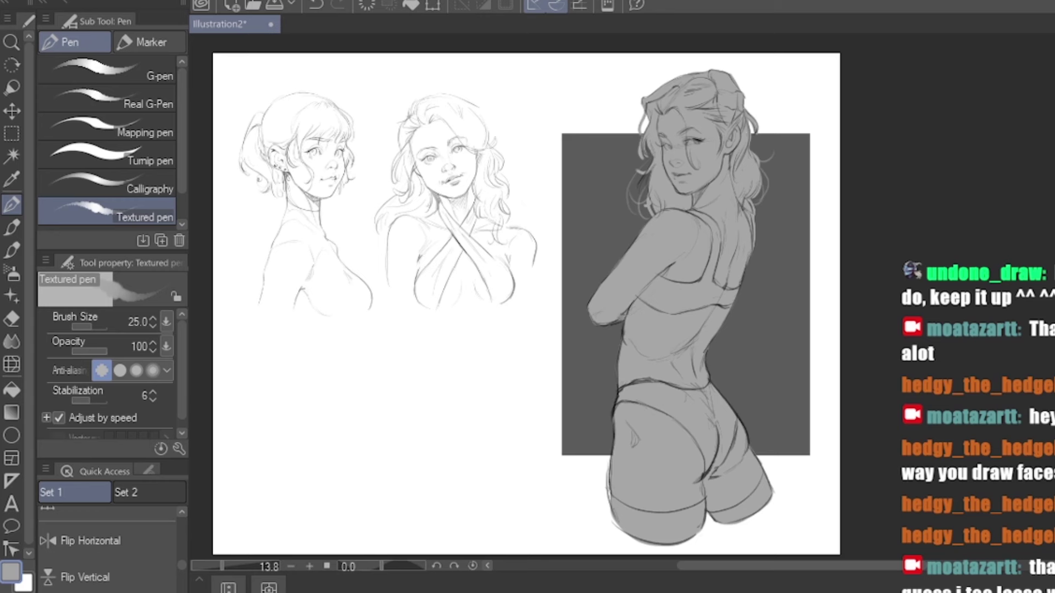
{"action": "left_click", "coordinate": [12, 227]}
{"action": "mouse_move", "coordinate": [679, 296]}
{"action": "left_mouse_down"}
{"action": "mouse_move", "coordinate": [703, 285]}
{"action": "mouse_move", "coordinate": [649, 287]}
{"action": "mouse_move", "coordinate": [659, 304]}
{"action": "mouse_move", "coordinate": [651, 301]}
{"action": "mouse_move", "coordinate": [687, 291]}
{"action": "left_mouse_up"}
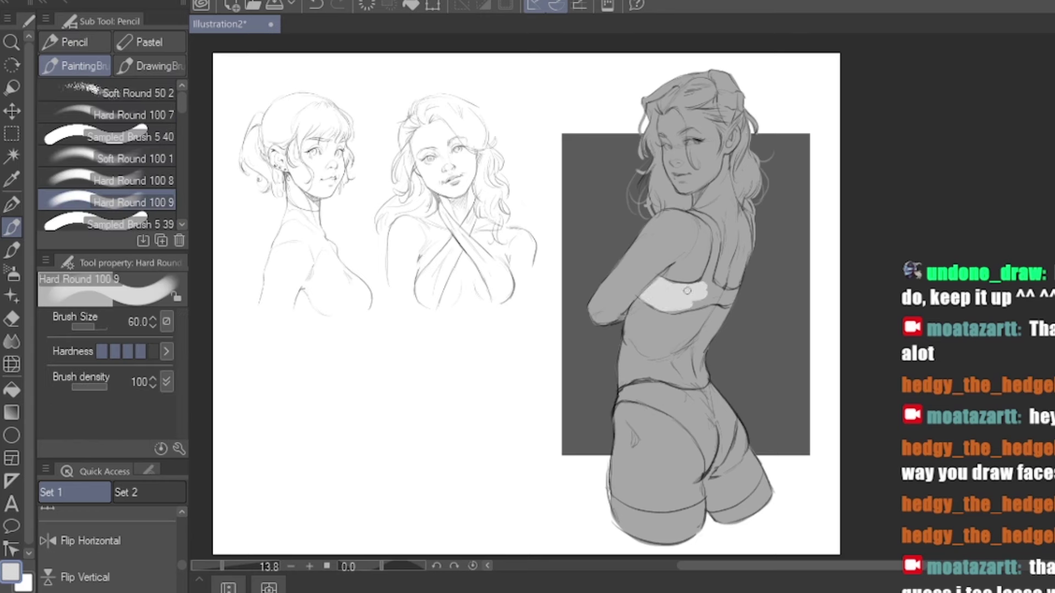
{"action": "key", "text": "bracketleft"}
{"action": "key", "text": "bracketleft"}
{"action": "key", "text": "bracketleft"}
{"action": "key", "text": "bracketleft"}
{"action": "mouse_move", "coordinate": [698, 214]}
{"action": "left_mouse_down"}
{"action": "mouse_move", "coordinate": [709, 291]}
{"action": "mouse_move", "coordinate": [730, 296]}
{"action": "mouse_move", "coordinate": [690, 305]}
{"action": "mouse_move", "coordinate": [716, 290]}
{"action": "left_mouse_up"}
Fill the briefs and the bands at the lower ends of both thighs with light grey
{"action": "key", "text": "bracketright"}
{"action": "key", "text": "bracketright"}
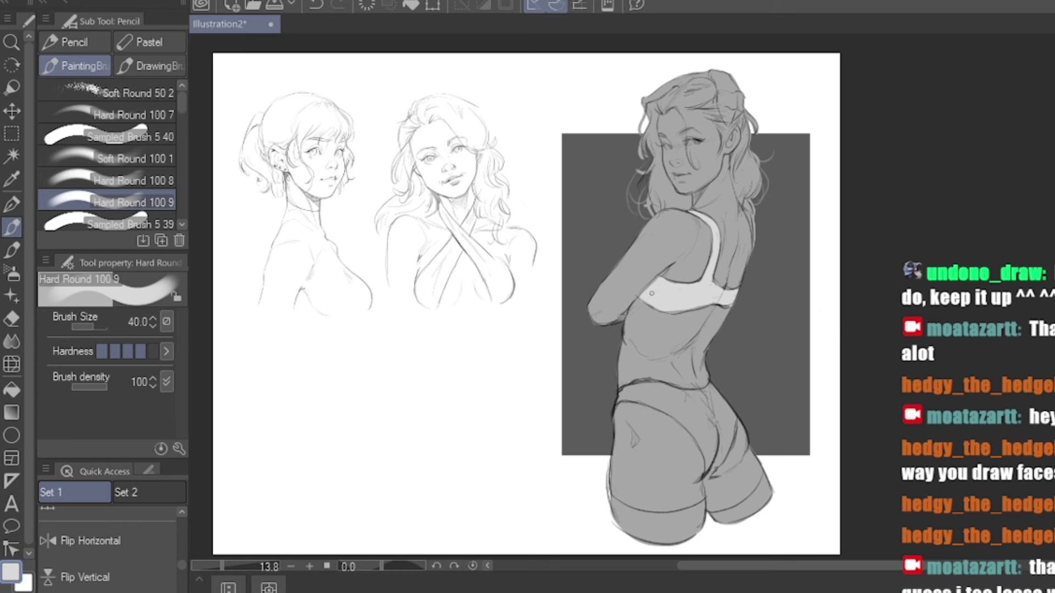
{"action": "key", "text": "bracketright"}
{"action": "key", "text": "bracketright"}
{"action": "key", "text": "bracketright"}
{"action": "mouse_move", "coordinate": [712, 398]}
{"action": "left_mouse_down"}
{"action": "mouse_move", "coordinate": [725, 434]}
{"action": "mouse_move", "coordinate": [654, 388]}
{"action": "mouse_move", "coordinate": [714, 460]}
{"action": "mouse_move", "coordinate": [712, 436]}
{"action": "mouse_move", "coordinate": [670, 405]}
{"action": "left_mouse_up"}
{"action": "mouse_move", "coordinate": [702, 522]}
{"action": "left_mouse_down"}
{"action": "mouse_move", "coordinate": [626, 520]}
{"action": "mouse_move", "coordinate": [682, 537]}
{"action": "mouse_move", "coordinate": [747, 514]}
{"action": "mouse_move", "coordinate": [719, 520]}
{"action": "left_mouse_up"}
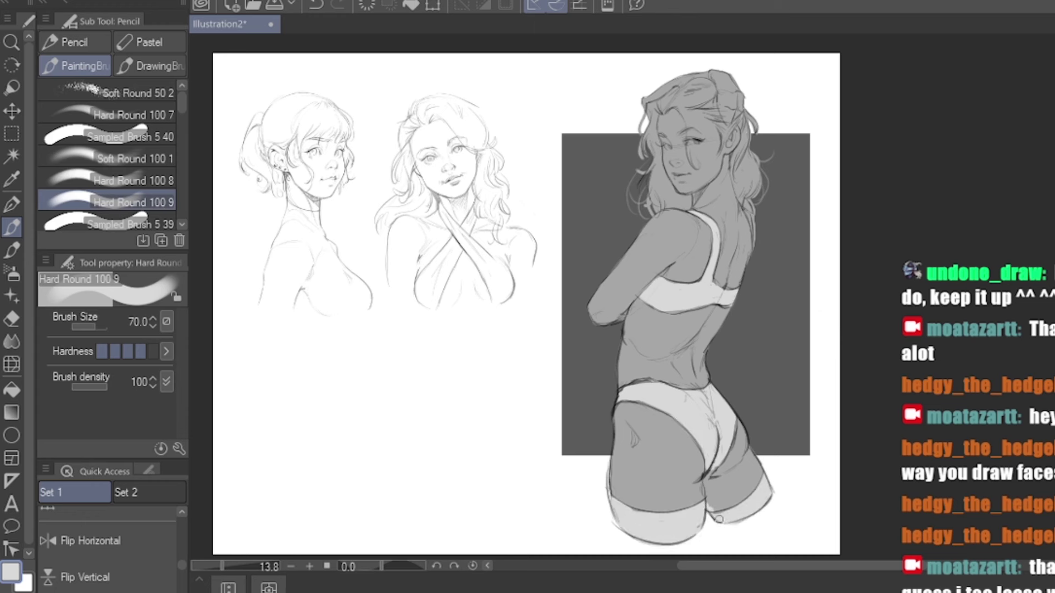
Paint the small curve of the bust that shows beyond the upper arm with the Hard Round 100 9 brush
{"action": "key", "text": "e"}
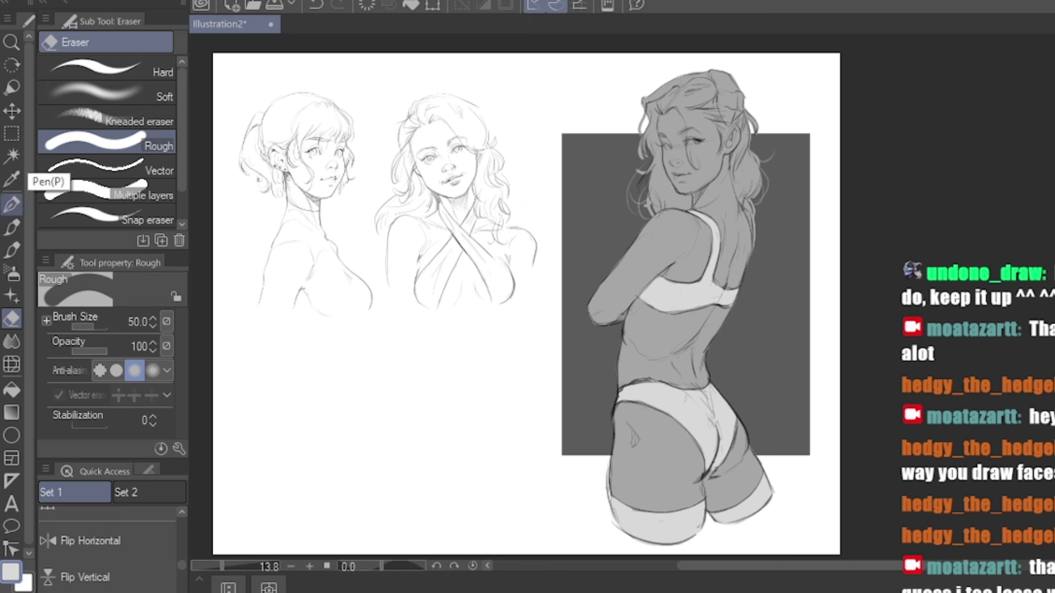
{"action": "left_click", "coordinate": [11, 227]}
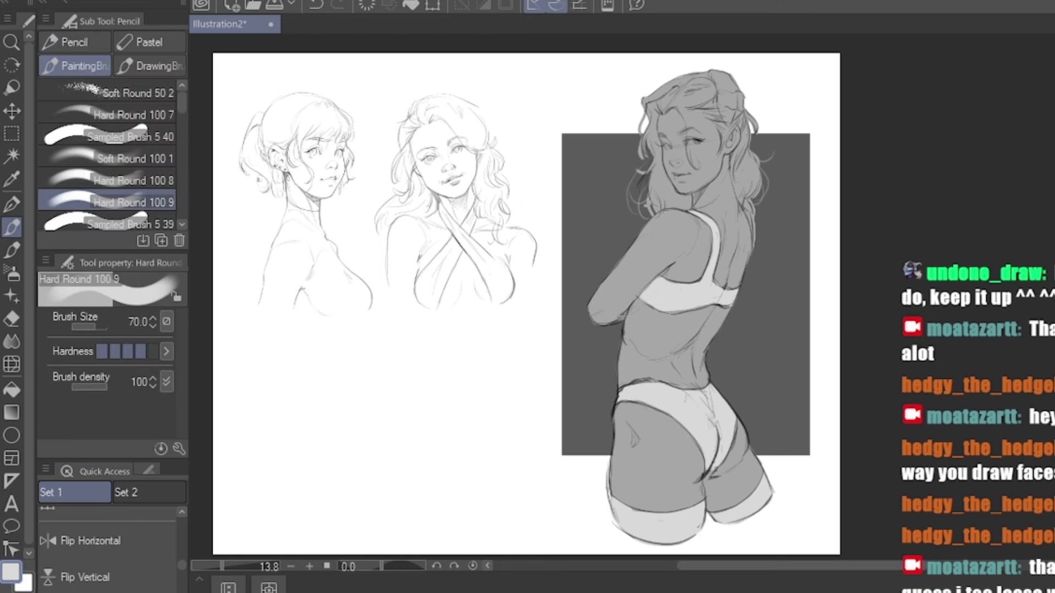
{"action": "left_click", "coordinate": [631, 256], "text": "alt"}
{"action": "left_click_drag", "start_coordinate": [631, 254], "coordinate": [617, 267]}
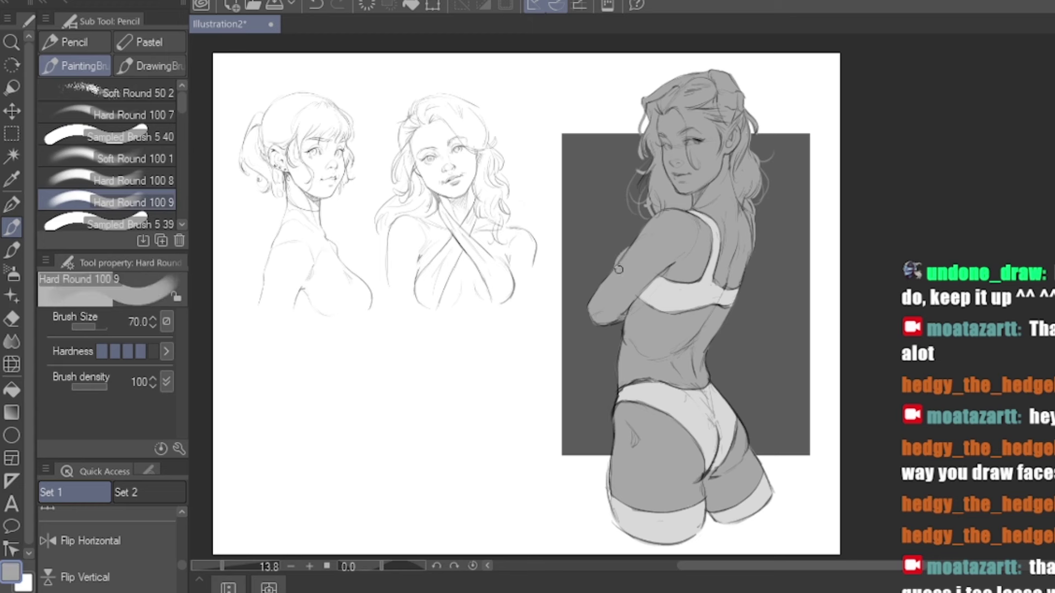
{"action": "left_click_drag", "start_coordinate": [612, 258], "coordinate": [627, 247]}
Paint a thin grey seam across the side of the bra with a smaller brush, undoing the last stroke
{"action": "left_click", "coordinate": [684, 267], "text": "alt"}
{"action": "key", "text": "bracketleft"}
{"action": "key", "text": "bracketleft"}
{"action": "key", "text": "bracketleft"}
{"action": "key", "text": "bracketleft"}
{"action": "key", "text": "bracketleft"}
{"action": "mouse_move", "coordinate": [665, 282]}
{"action": "left_mouse_down"}
{"action": "mouse_move", "coordinate": [667, 329]}
{"action": "mouse_move", "coordinate": [657, 310]}
{"action": "left_mouse_up"}
{"action": "key", "text": "ctrl+z"}
Paint the crown and the locks framing the face in dark grey sampled from outside the canvas
{"action": "left_click", "coordinate": [839, 356], "text": "alt"}
{"action": "key", "text": "bracketright"}
{"action": "mouse_move", "coordinate": [652, 112]}
{"action": "left_mouse_down"}
{"action": "mouse_move", "coordinate": [658, 183]}
{"action": "mouse_move", "coordinate": [711, 85]}
{"action": "mouse_move", "coordinate": [724, 128]}
{"action": "left_mouse_up"}
{"action": "mouse_move", "coordinate": [712, 83]}
{"action": "left_mouse_down"}
{"action": "mouse_move", "coordinate": [684, 91]}
{"action": "mouse_move", "coordinate": [693, 84]}
{"action": "mouse_move", "coordinate": [649, 107]}
{"action": "mouse_move", "coordinate": [654, 117]}
{"action": "mouse_move", "coordinate": [669, 102]}
{"action": "mouse_move", "coordinate": [711, 97]}
{"action": "mouse_move", "coordinate": [741, 125]}
{"action": "left_mouse_up"}
{"action": "key", "text": "bracketright"}
{"action": "key", "text": "bracketright"}
{"action": "key", "text": "bracketleft"}
{"action": "key", "text": "bracketleft"}
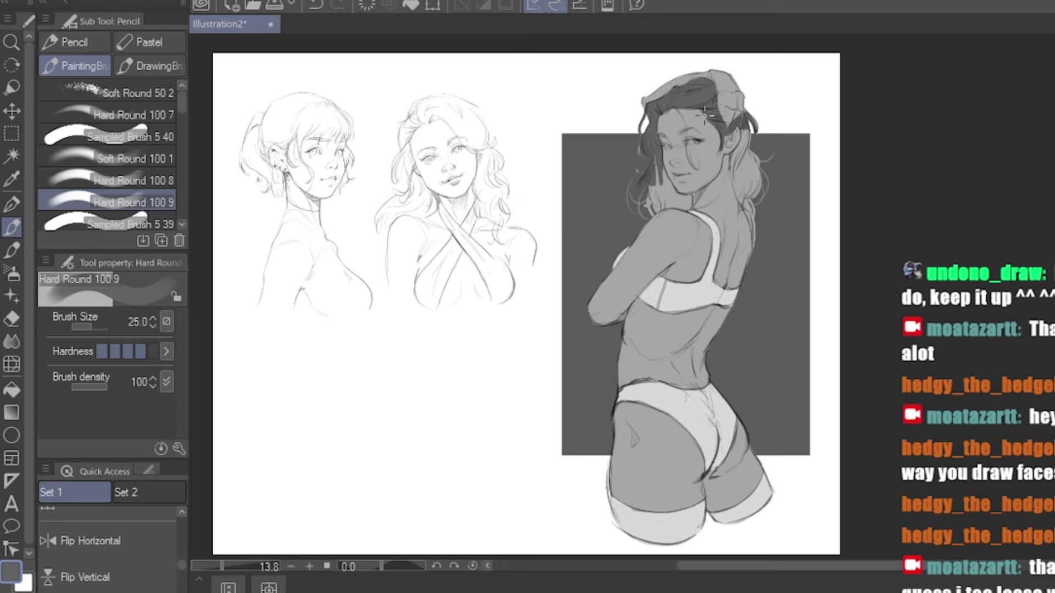
Paint the hair behind the neck dark grey at brush size 50 and recolour the whole hair area near-black
{"action": "key", "text": "bracketright"}
{"action": "key", "text": "bracketright"}
{"action": "key", "text": "bracketright"}
{"action": "mouse_move", "coordinate": [749, 160]}
{"action": "left_mouse_down"}
{"action": "mouse_move", "coordinate": [744, 123]}
{"action": "mouse_move", "coordinate": [737, 164]}
{"action": "mouse_move", "coordinate": [752, 169]}
{"action": "left_mouse_up"}
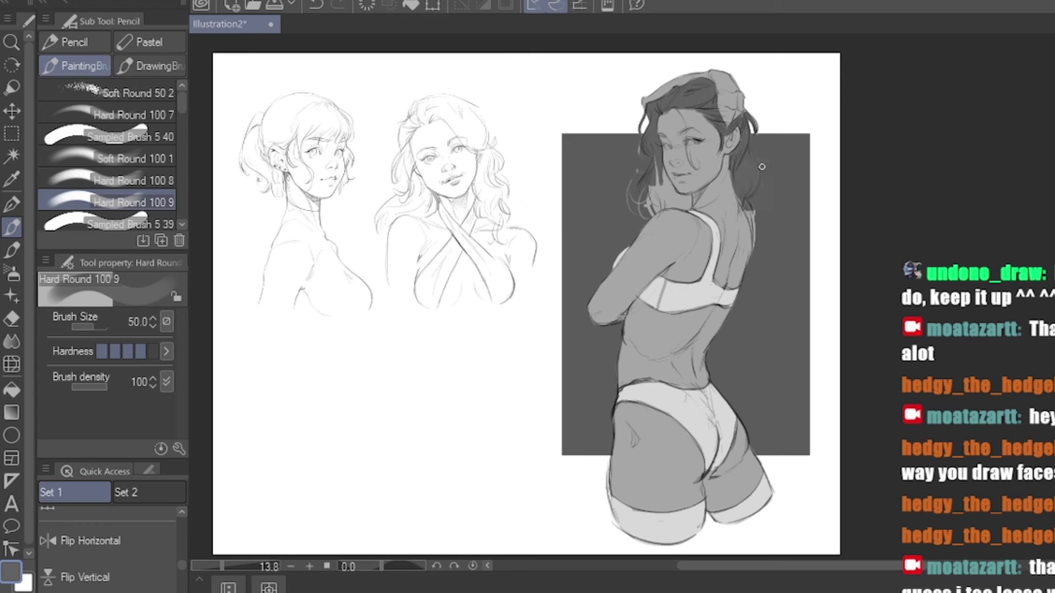
{"action": "left_click", "coordinate": [761, 166], "text": "alt"}
{"action": "key", "text": "alt+Delete"}
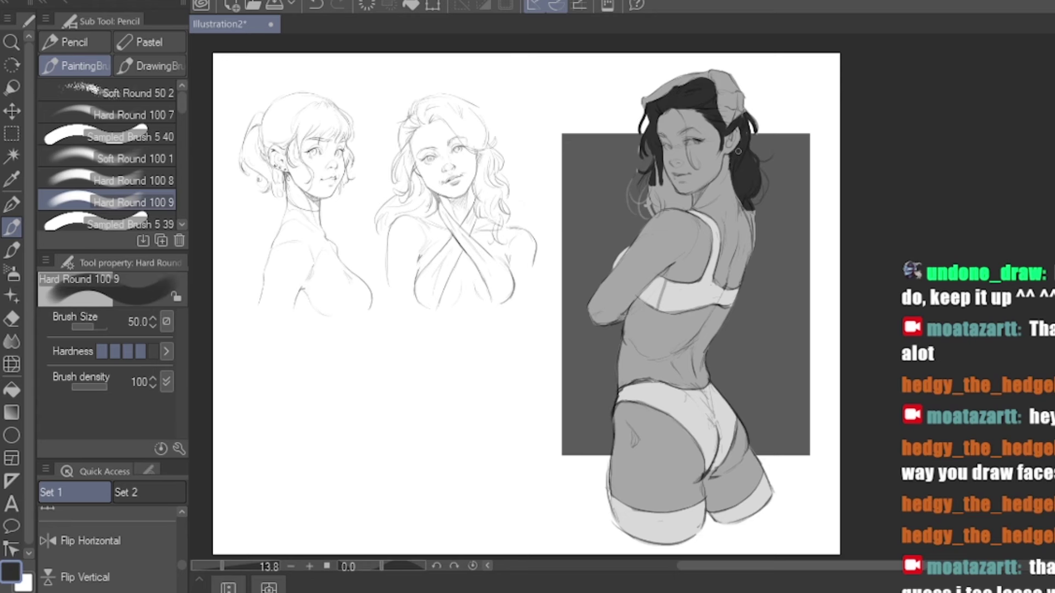
Erase stray paint at the back of the shoulder, then soften the hairline above the forehead with the Soft eraser
{"action": "key", "text": "e"}
{"action": "mouse_move", "coordinate": [753, 202]}
{"action": "left_mouse_down"}
{"action": "mouse_move", "coordinate": [742, 220]}
{"action": "mouse_move", "coordinate": [750, 228]}
{"action": "left_mouse_up"}
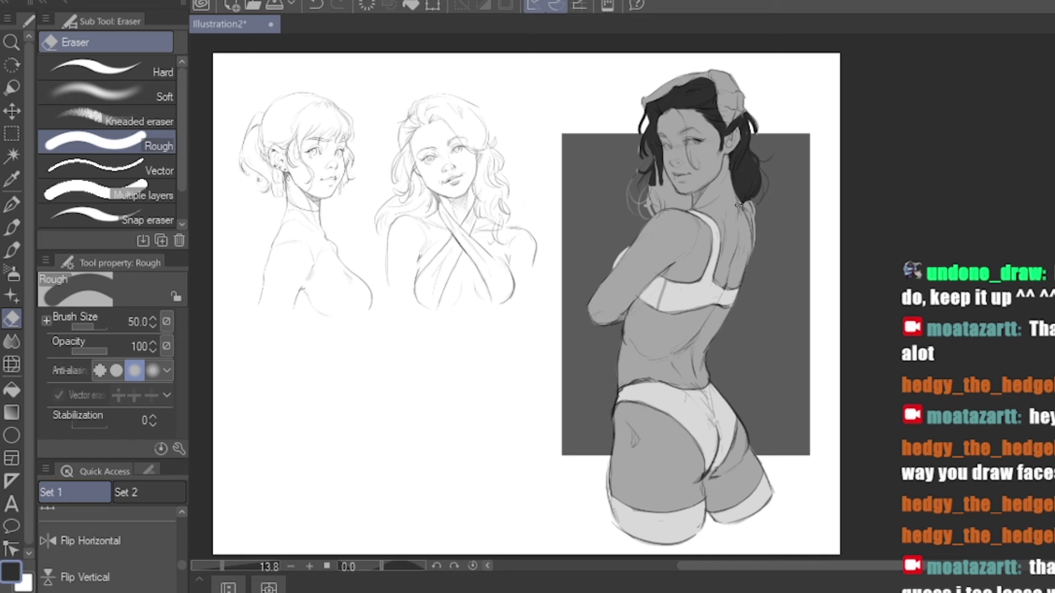
{"action": "key", "text": "p"}
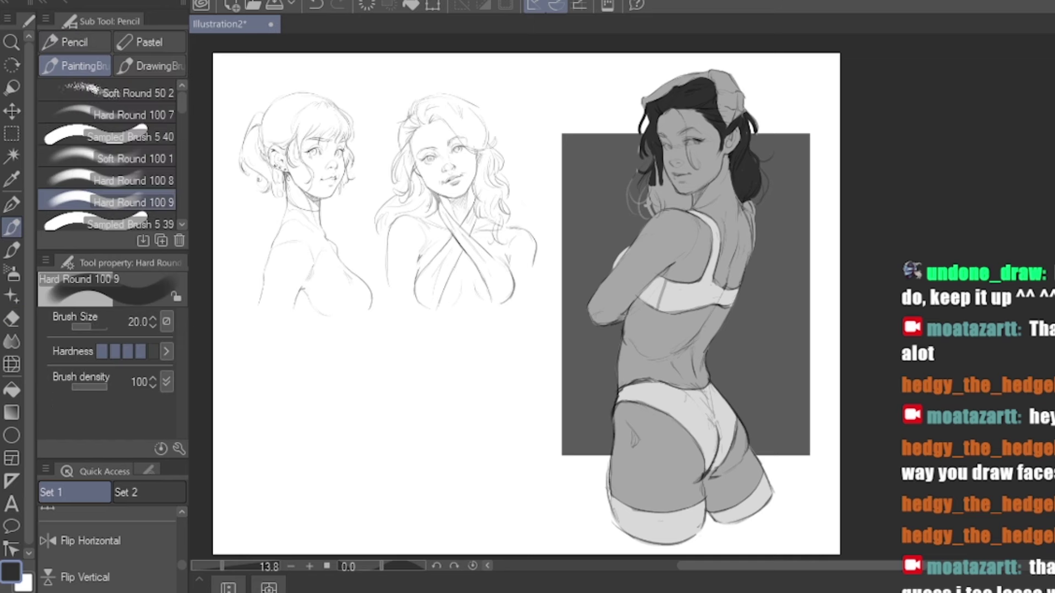
{"action": "left_click", "coordinate": [12, 319]}
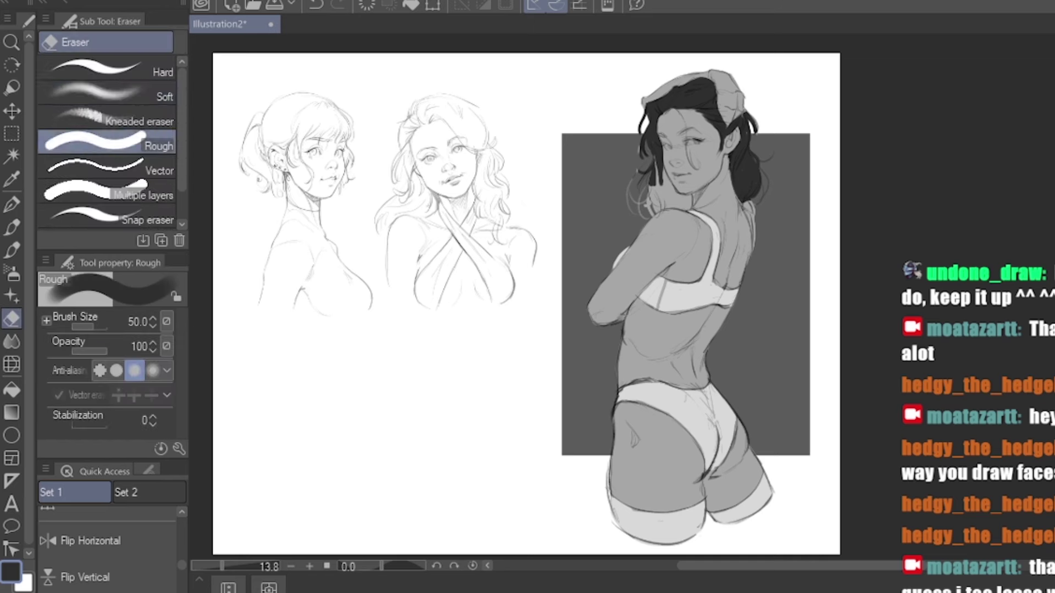
{"action": "left_click", "coordinate": [107, 92]}
{"action": "left_click_drag", "start_coordinate": [715, 122], "coordinate": [666, 112]}
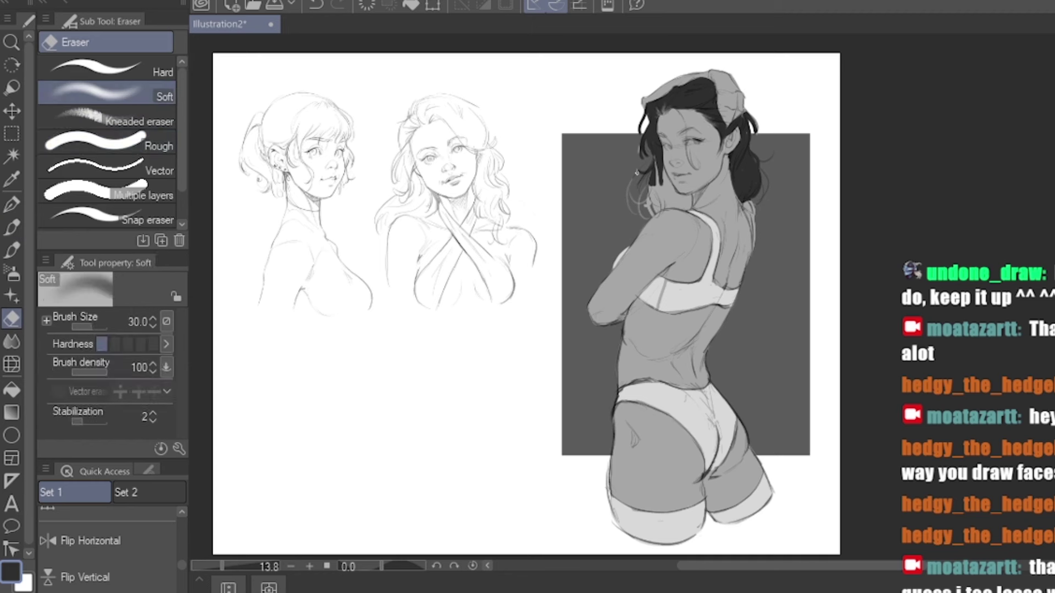
Fill the hair between the cheek and the front shoulder with near-black, undoing the last two strokes
{"action": "key", "text": "p"}
{"action": "mouse_move", "coordinate": [650, 155]}
{"action": "left_mouse_down"}
{"action": "mouse_move", "coordinate": [689, 200]}
{"action": "mouse_move", "coordinate": [672, 197]}
{"action": "mouse_move", "coordinate": [686, 209]}
{"action": "mouse_move", "coordinate": [688, 195]}
{"action": "mouse_move", "coordinate": [640, 225]}
{"action": "mouse_move", "coordinate": [634, 202]}
{"action": "mouse_move", "coordinate": [648, 179]}
{"action": "mouse_move", "coordinate": [687, 196]}
{"action": "mouse_move", "coordinate": [638, 206]}
{"action": "left_mouse_up"}
{"action": "key", "text": "bracketleft"}
{"action": "key", "text": "bracketleft"}
{"action": "key", "text": "bracketleft"}
{"action": "key", "text": "bracketright"}
{"action": "key", "text": "bracketright"}
{"action": "key", "text": "ctrl+z"}
{"action": "key", "text": "ctrl+z"}
Lighten the hair parting with the Soft eraser and draw a loose strand across the face with the Textured pen
{"action": "key", "text": "e"}
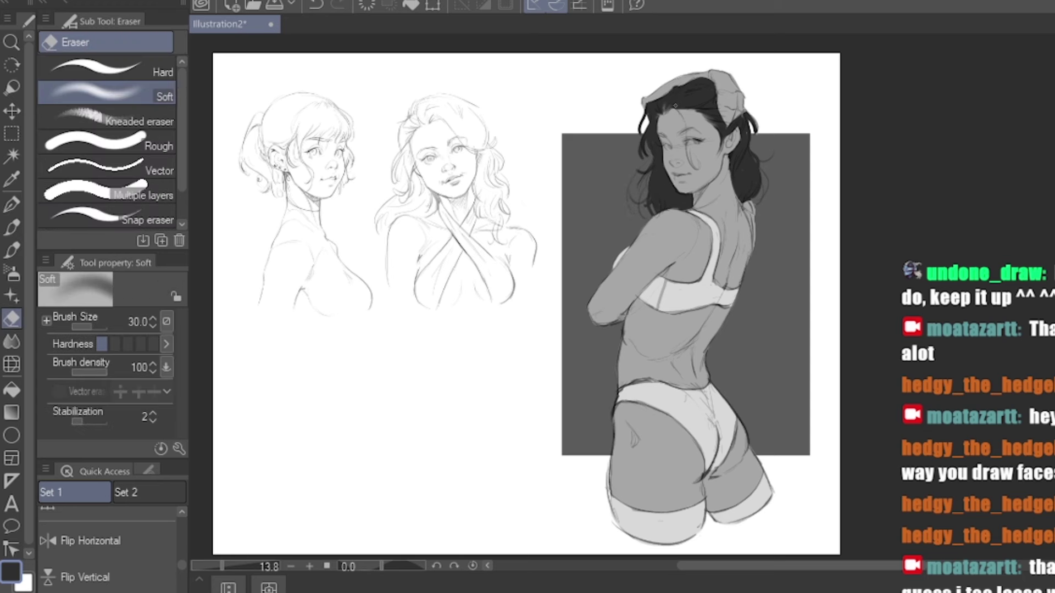
{"action": "left_click_drag", "start_coordinate": [664, 106], "coordinate": [676, 92]}
{"action": "key", "text": "p"}
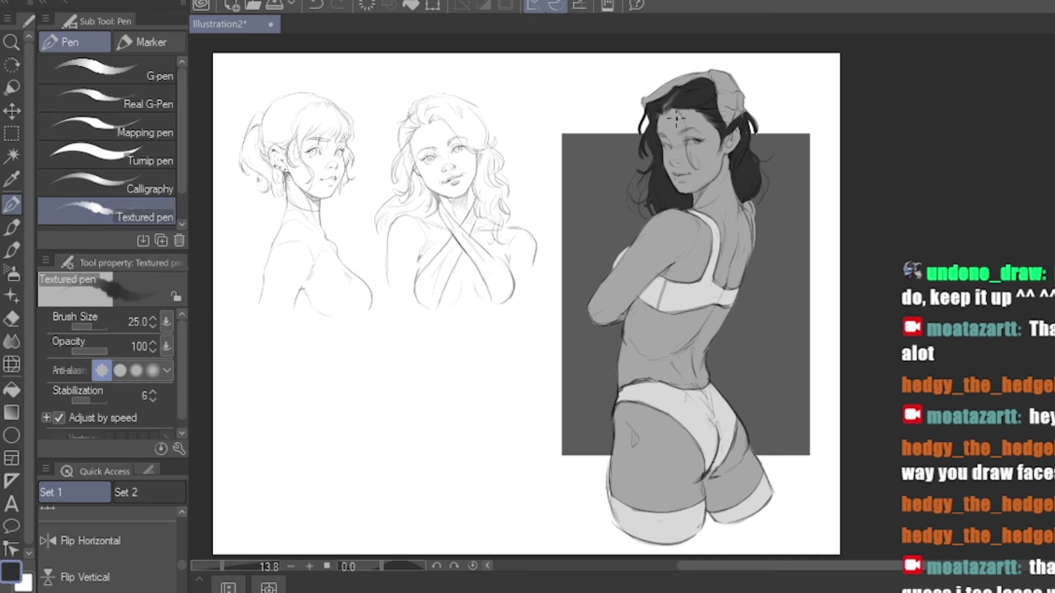
{"action": "left_click_drag", "start_coordinate": [687, 142], "coordinate": [706, 165]}
{"action": "scroll", "coordinate": [458, 252], "scroll_direction": "up", "scroll_amount": 1}
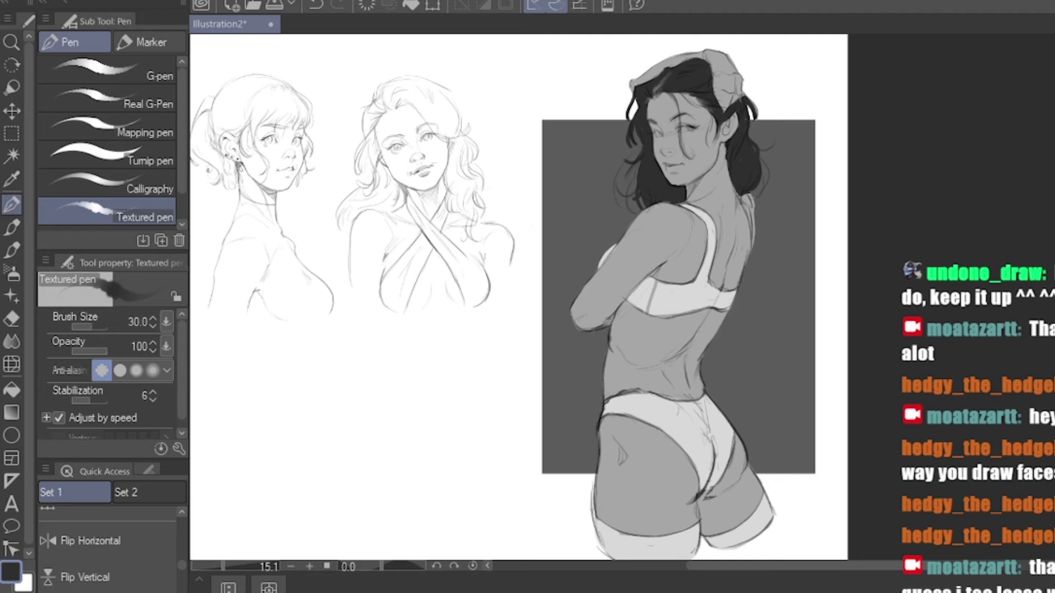
Select the figure's skin layer contents, fill them with lighter grey and clear the selection
{"action": "scroll", "coordinate": [519, 297], "scroll_direction": "down", "scroll_amount": 1}
{"action": "left_click", "coordinate": [1025, 350]}
{"action": "left_click", "coordinate": [1025, 349], "text": "ctrl"}
{"action": "key", "text": "alt+Delete"}
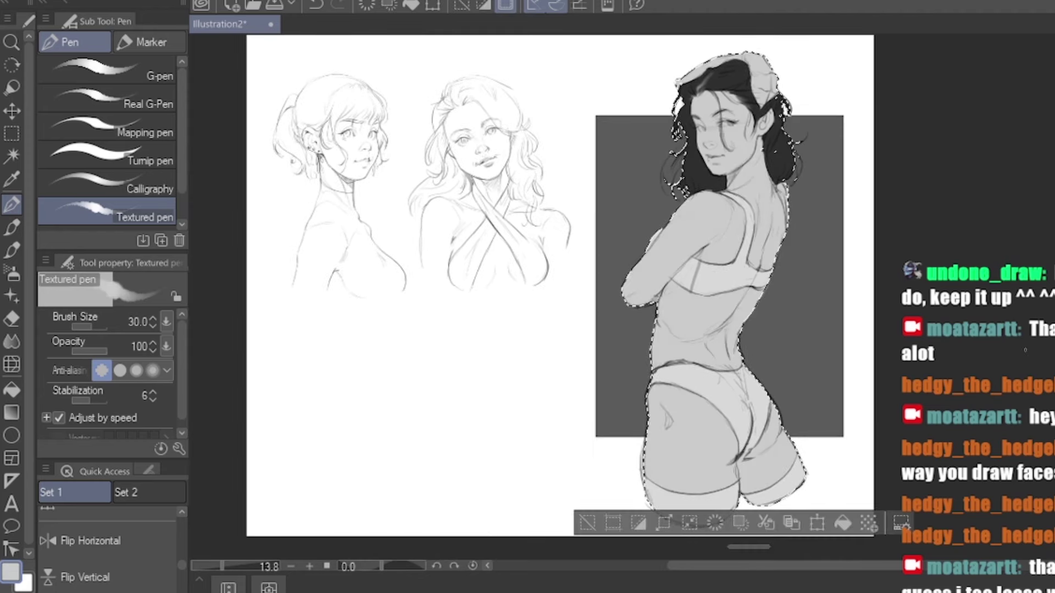
{"action": "key", "text": "ctrl+d"}
Select the contents of the underwear and thigh band layer, fill them with white and clear the selection
{"action": "left_click", "coordinate": [1025, 349], "text": "ctrl"}
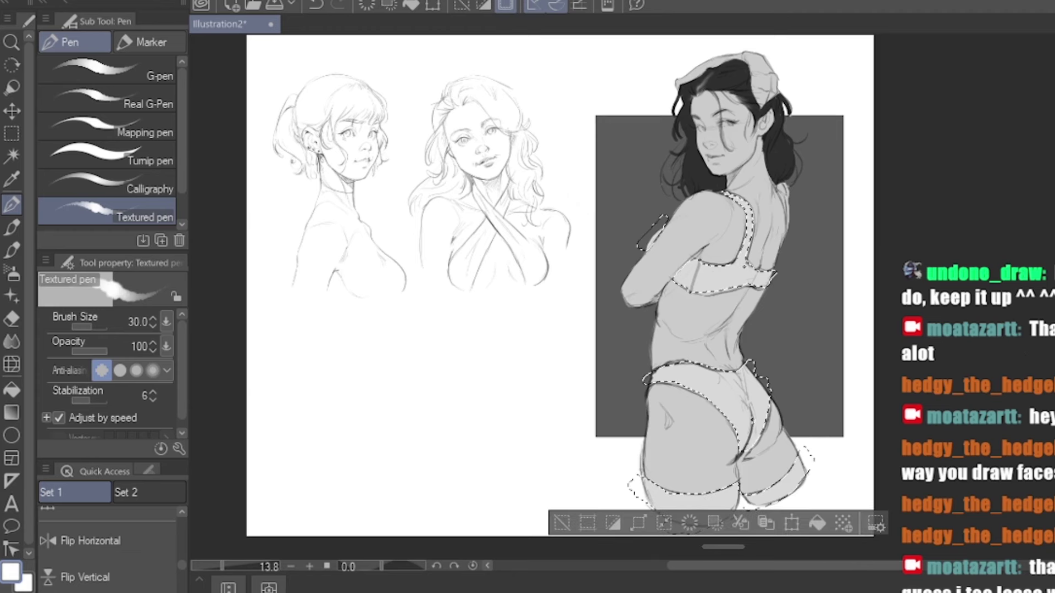
{"action": "key", "text": "alt+Delete"}
{"action": "key", "text": "ctrl+d"}
{"action": "scroll", "coordinate": [519, 297], "scroll_direction": "up", "scroll_amount": 1}
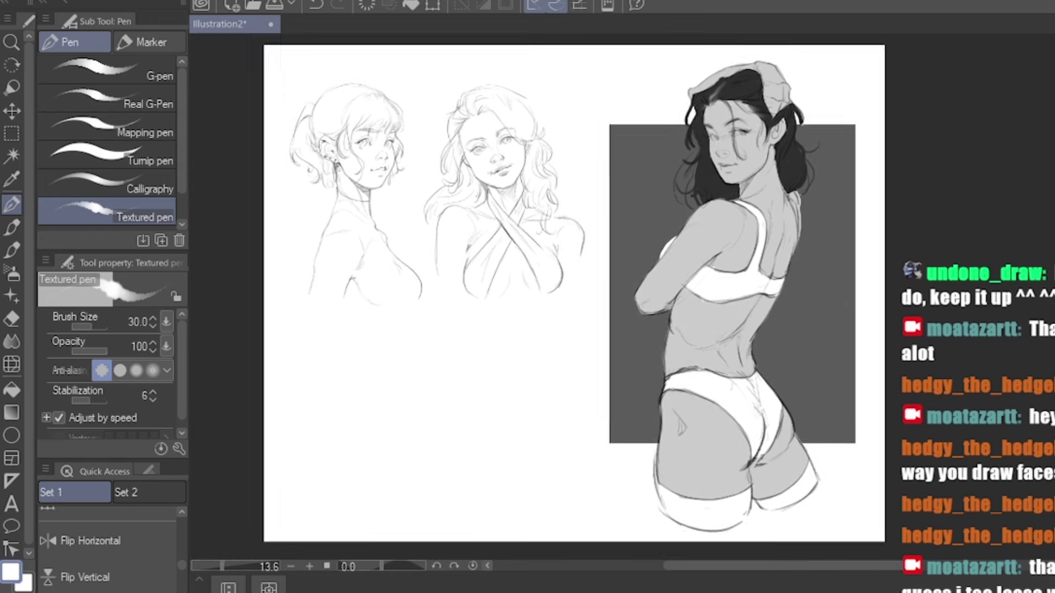
Draw a small black arrow in the blank area beside the head, pointing down towards the figure
{"action": "scroll", "coordinate": [818, 232], "scroll_direction": "down", "scroll_amount": 1}
{"action": "key", "text": "x"}
{"action": "mouse_move", "coordinate": [827, 57]}
{"action": "left_mouse_down"}
{"action": "mouse_move", "coordinate": [801, 84]}
{"action": "mouse_move", "coordinate": [818, 90]}
{"action": "left_mouse_up"}
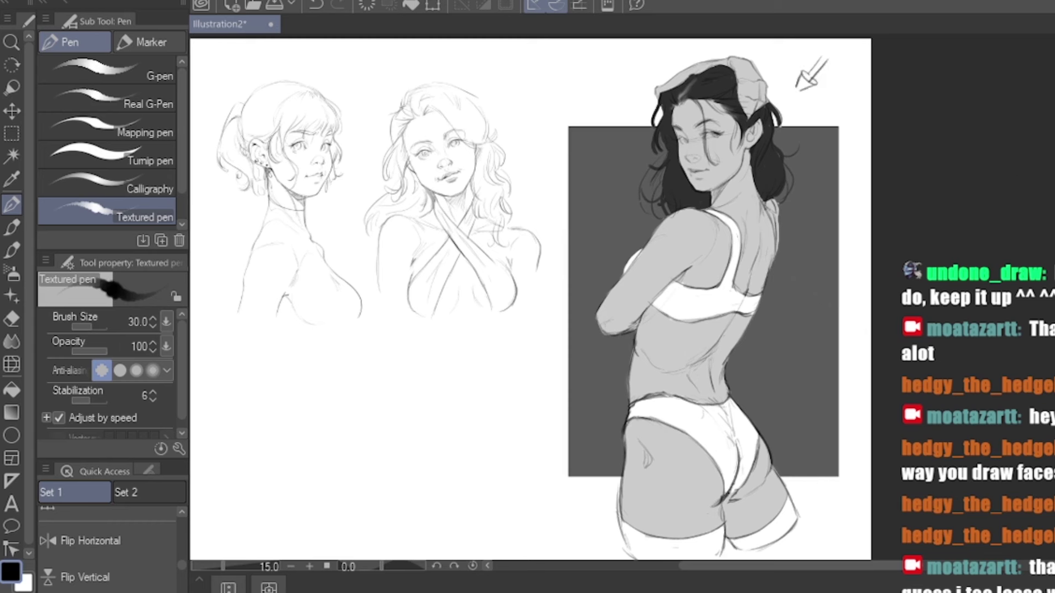
Try a lighter dark grey for the figure's hair
{"action": "key", "text": "c"}
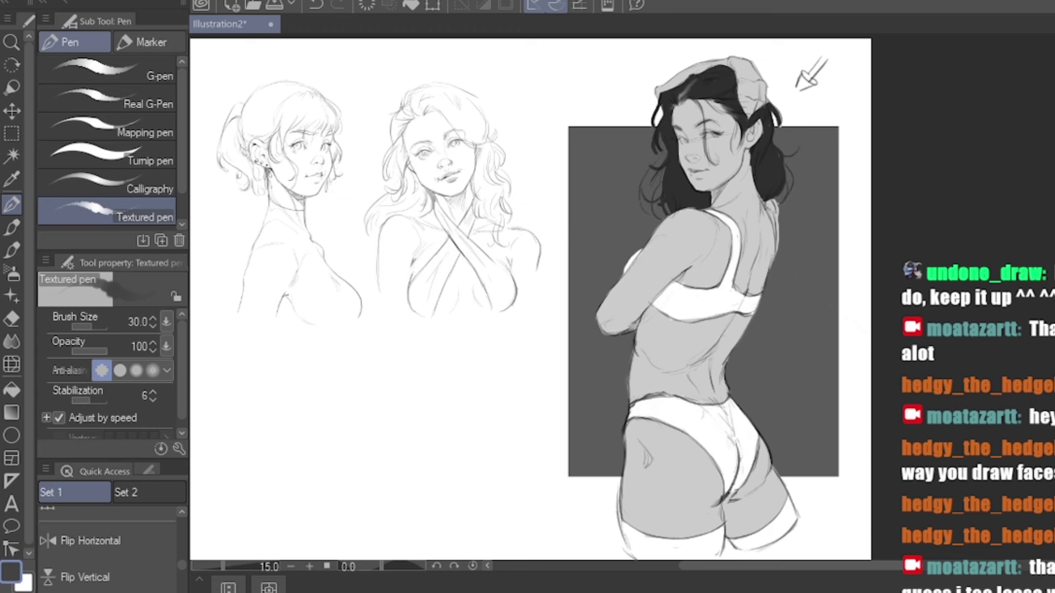
{"action": "scroll", "coordinate": [684, 188], "scroll_direction": "up", "scroll_amount": 2}
{"action": "left_click_drag", "start_coordinate": [715, 191], "coordinate": [669, 254]}
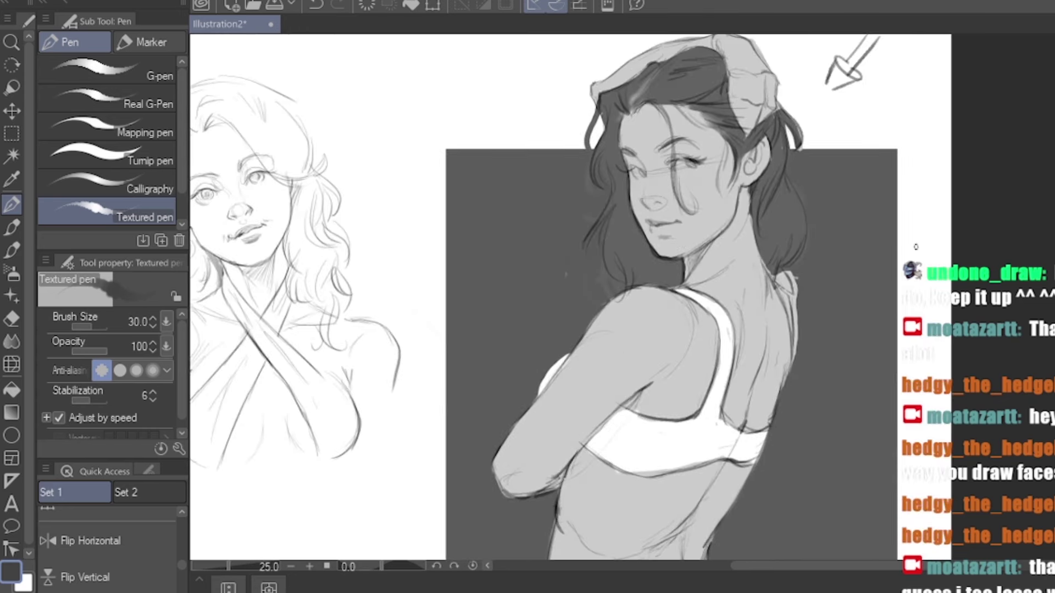
Clean up the edge between the hair and the forehead with the Rough eraser at size 50
{"action": "left_click", "coordinate": [11, 319]}
{"action": "left_click", "coordinate": [107, 142]}
{"action": "left_click_drag", "start_coordinate": [632, 131], "coordinate": [626, 150]}
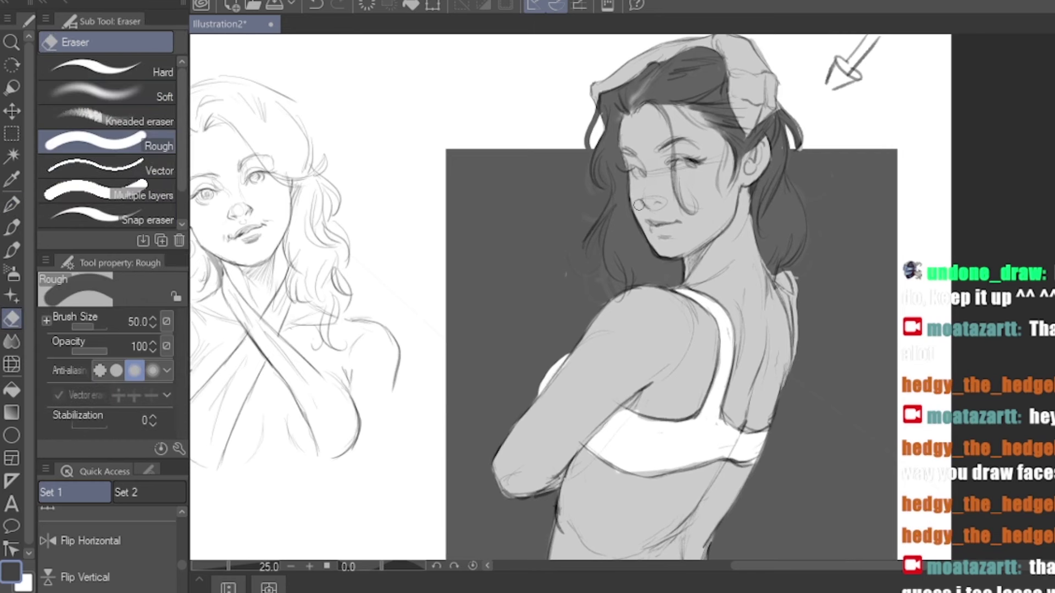
Compare the figure's near-black hair with the lighter dark grey version by undoing and redoing the colour change
{"action": "key", "text": "b"}
{"action": "key", "text": "p"}
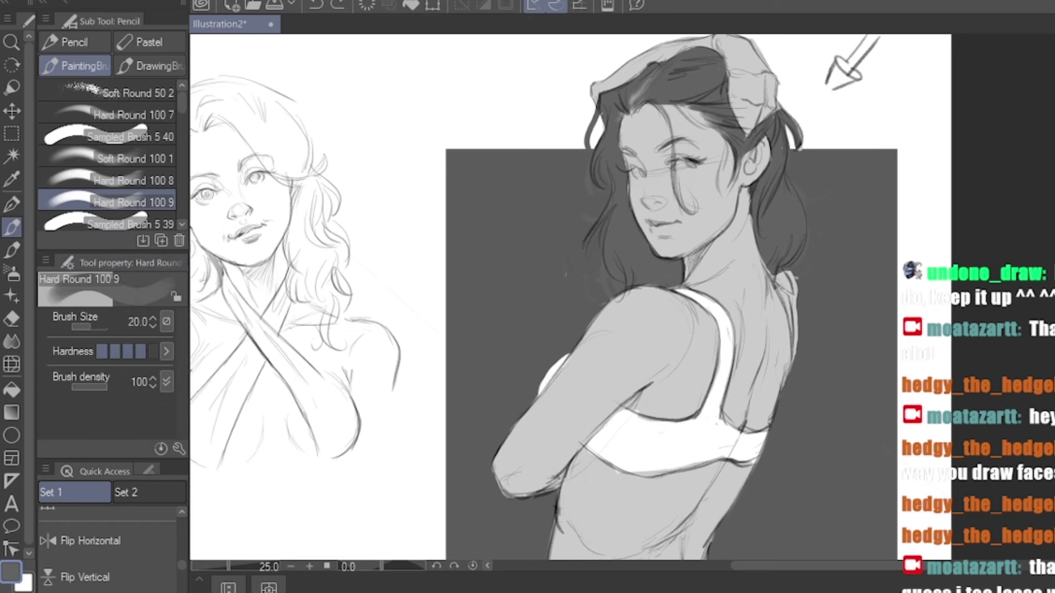
{"action": "key", "text": "ctrl+z"}
{"action": "left_click", "coordinate": [626, 222], "text": "alt"}
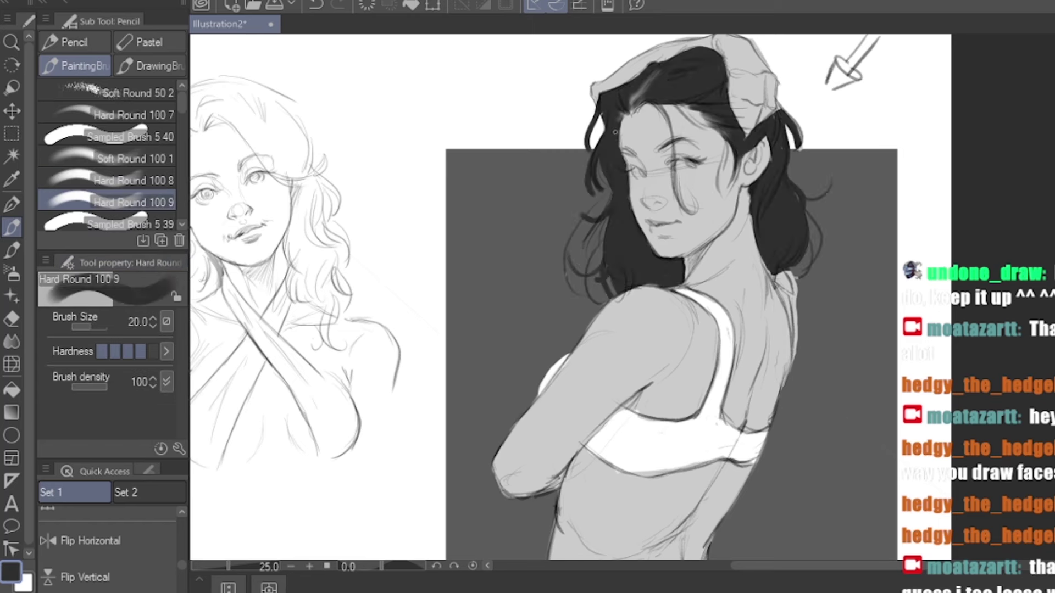
{"action": "scroll", "coordinate": [646, 239], "scroll_direction": "down", "scroll_amount": 2}
{"action": "key", "text": "ctrl+y"}
{"action": "scroll", "coordinate": [786, 238], "scroll_direction": "down", "scroll_amount": 1}
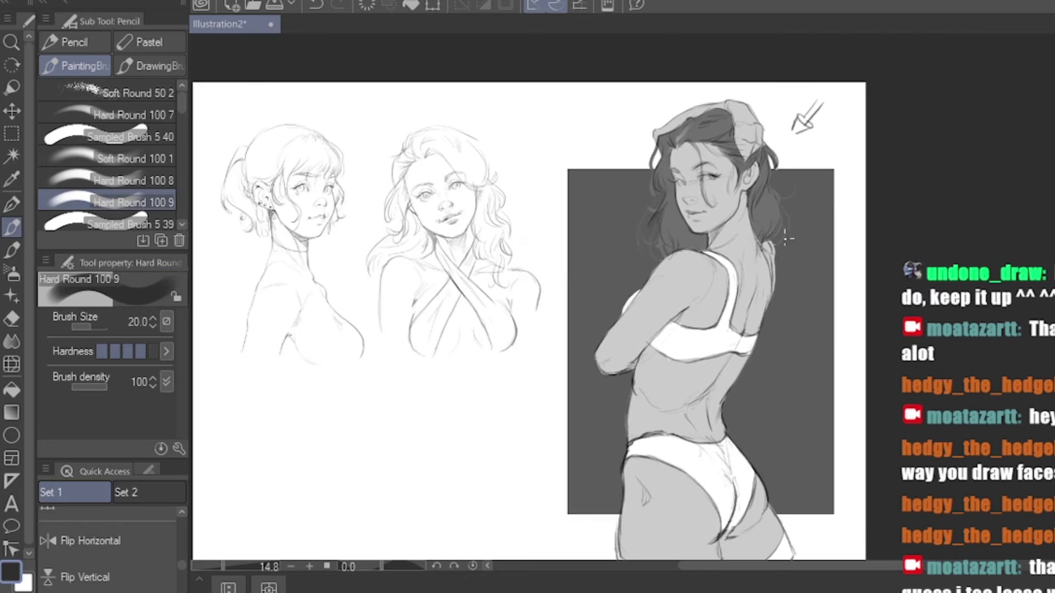
Shade the shadowed side of the figure's face and the neck below the jaw in mid grey with the Soft Round 100 1 brush
{"action": "left_click", "coordinate": [786, 238], "text": "alt"}
{"action": "scroll", "coordinate": [790, 261], "scroll_direction": "down", "scroll_amount": 1}
{"action": "scroll", "coordinate": [790, 261], "scroll_direction": "up", "scroll_amount": 2}
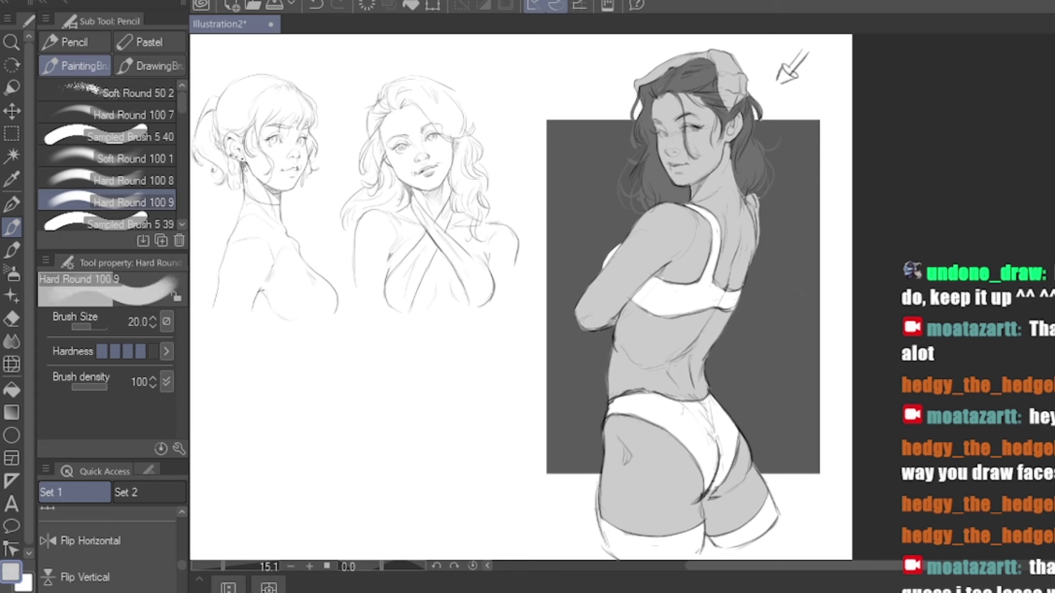
{"action": "left_click", "coordinate": [108, 158]}
{"action": "key", "text": "bracketleft"}
{"action": "key", "text": "bracketleft"}
{"action": "key", "text": "bracketleft"}
{"action": "key", "text": "bracketleft"}
{"action": "key", "text": "bracketleft"}
{"action": "mouse_move", "coordinate": [657, 104]}
{"action": "left_mouse_down"}
{"action": "mouse_move", "coordinate": [656, 132]}
{"action": "mouse_move", "coordinate": [678, 123]}
{"action": "left_mouse_up"}
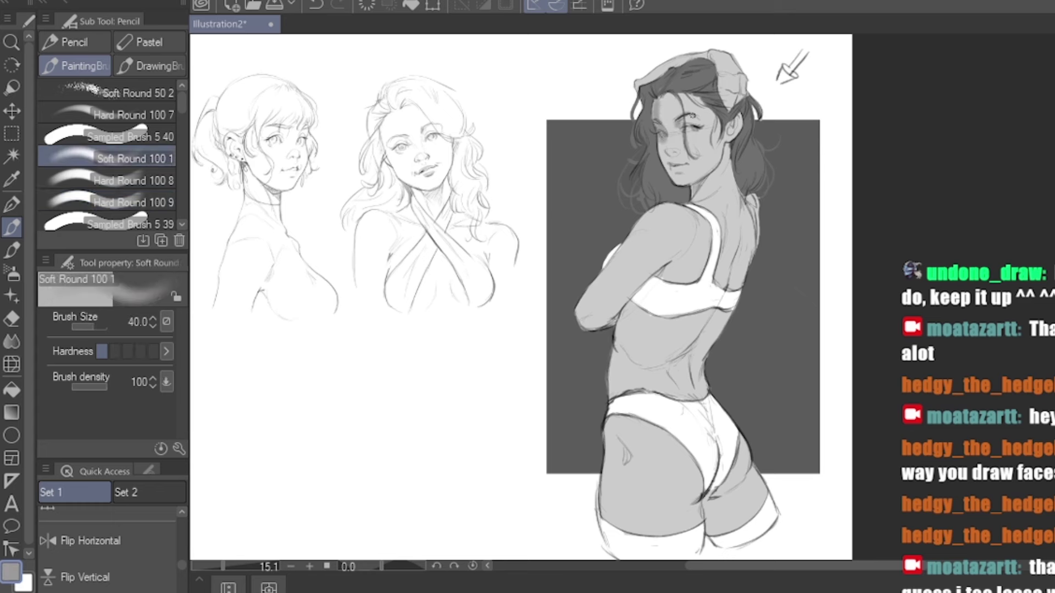
{"action": "key", "text": "bracketleft"}
{"action": "key", "text": "bracketleft"}
{"action": "left_click_drag", "start_coordinate": [717, 168], "coordinate": [693, 187]}
Shade the outer edge of the shoulder and upper arm down to the elbow with a larger soft brush
{"action": "key", "text": "bracketright"}
{"action": "mouse_move", "coordinate": [664, 135]}
{"action": "left_mouse_down"}
{"action": "mouse_move", "coordinate": [673, 171]}
{"action": "mouse_move", "coordinate": [585, 303]}
{"action": "left_mouse_up"}
{"action": "key", "text": "bracketleft"}
{"action": "key", "text": "bracketright"}
{"action": "key", "text": "bracketright"}
{"action": "key", "text": "bracketright"}
{"action": "key", "text": "bracketright"}
{"action": "key", "text": "bracketright"}
{"action": "key", "text": "bracketright"}
{"action": "left_click_drag", "start_coordinate": [664, 209], "coordinate": [580, 306]}
{"action": "left_click_drag", "start_coordinate": [659, 219], "coordinate": [579, 319]}
Shade the underarm area above the bra band with the soft brush at size 30
{"action": "key", "text": "bracketleft"}
{"action": "key", "text": "bracketleft"}
{"action": "key", "text": "bracketleft"}
{"action": "key", "text": "bracketleft"}
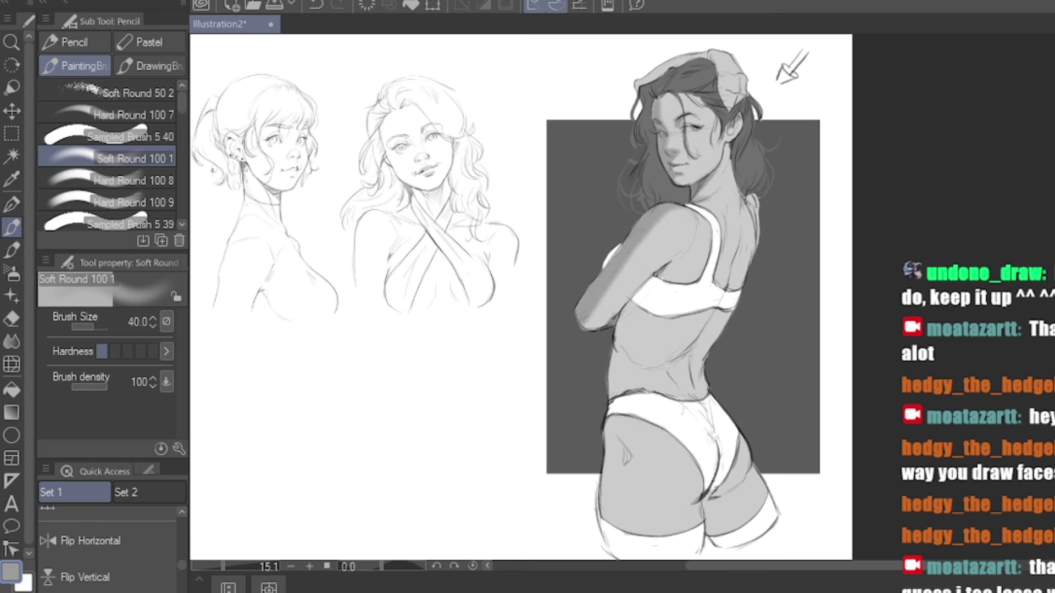
{"action": "key", "text": "bracketleft"}
{"action": "left_click_drag", "start_coordinate": [707, 274], "coordinate": [667, 277]}
{"action": "key", "text": "bracketright"}
{"action": "key", "text": "bracketright"}
{"action": "key", "text": "bracketright"}
{"action": "key", "text": "bracketright"}
{"action": "key", "text": "bracketright"}
{"action": "key", "text": "bracketleft"}
{"action": "key", "text": "bracketleft"}
{"action": "key", "text": "bracketleft"}
{"action": "key", "text": "bracketleft"}
{"action": "key", "text": "bracketleft"}
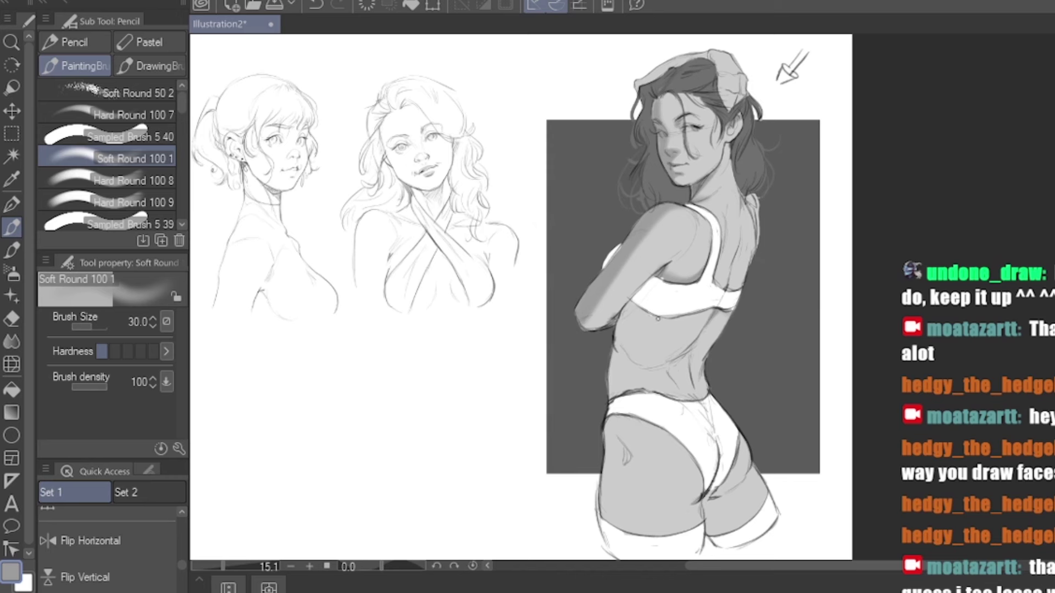
Shade the side of the torso below the bra and the outer side of the near thigh in mid grey
{"action": "key", "text": "bracketright"}
{"action": "key", "text": "bracketright"}
{"action": "key", "text": "bracketright"}
{"action": "key", "text": "bracketright"}
{"action": "mouse_move", "coordinate": [640, 313]}
{"action": "left_mouse_down"}
{"action": "mouse_move", "coordinate": [621, 346]}
{"action": "mouse_move", "coordinate": [638, 366]}
{"action": "mouse_move", "coordinate": [608, 393]}
{"action": "mouse_move", "coordinate": [628, 553]}
{"action": "left_mouse_up"}
{"action": "key", "text": "bracketleft"}
{"action": "key", "text": "bracketright"}
{"action": "key", "text": "bracketright"}
{"action": "key", "text": "bracketright"}
{"action": "mouse_move", "coordinate": [633, 434]}
{"action": "left_mouse_down"}
{"action": "mouse_move", "coordinate": [608, 425]}
{"action": "mouse_move", "coordinate": [613, 520]}
{"action": "mouse_move", "coordinate": [612, 455]}
{"action": "mouse_move", "coordinate": [638, 443]}
{"action": "mouse_move", "coordinate": [623, 420]}
{"action": "mouse_move", "coordinate": [657, 451]}
{"action": "mouse_move", "coordinate": [668, 426]}
{"action": "mouse_move", "coordinate": [652, 434]}
{"action": "mouse_move", "coordinate": [650, 464]}
{"action": "mouse_move", "coordinate": [640, 451]}
{"action": "mouse_move", "coordinate": [637, 479]}
{"action": "mouse_move", "coordinate": [640, 450]}
{"action": "left_mouse_up"}
Add soft grey shading under the buttock at the top of the far thigh
{"action": "key", "text": "e"}
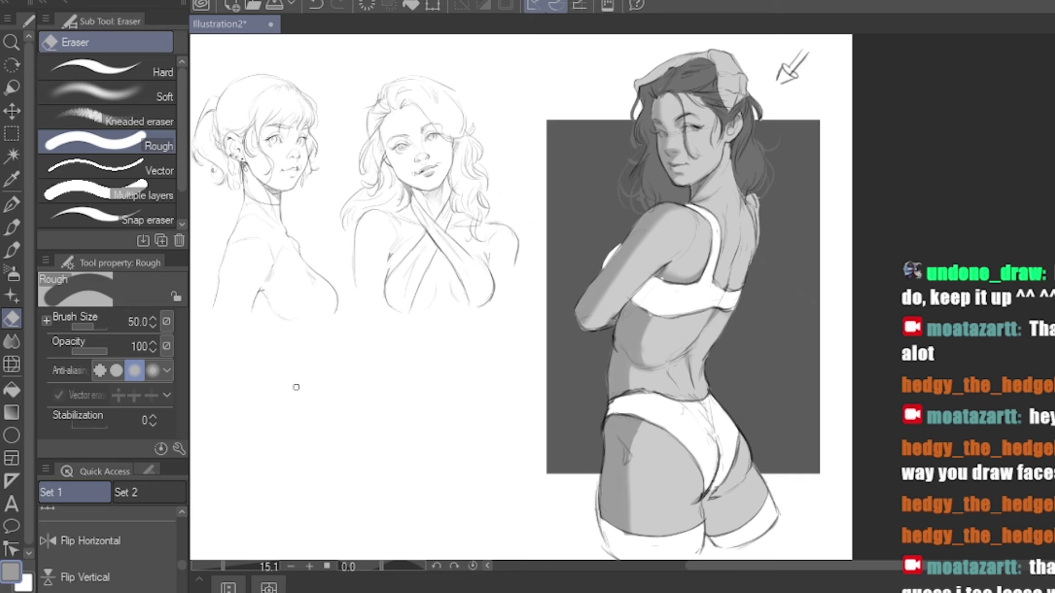
{"action": "left_click", "coordinate": [12, 226]}
{"action": "mouse_move", "coordinate": [739, 487]}
{"action": "left_mouse_down"}
{"action": "mouse_move", "coordinate": [714, 502]}
{"action": "mouse_move", "coordinate": [708, 541]}
{"action": "mouse_move", "coordinate": [704, 498]}
{"action": "mouse_move", "coordinate": [730, 486]}
{"action": "left_mouse_up"}
{"action": "key", "text": "bracketleft"}
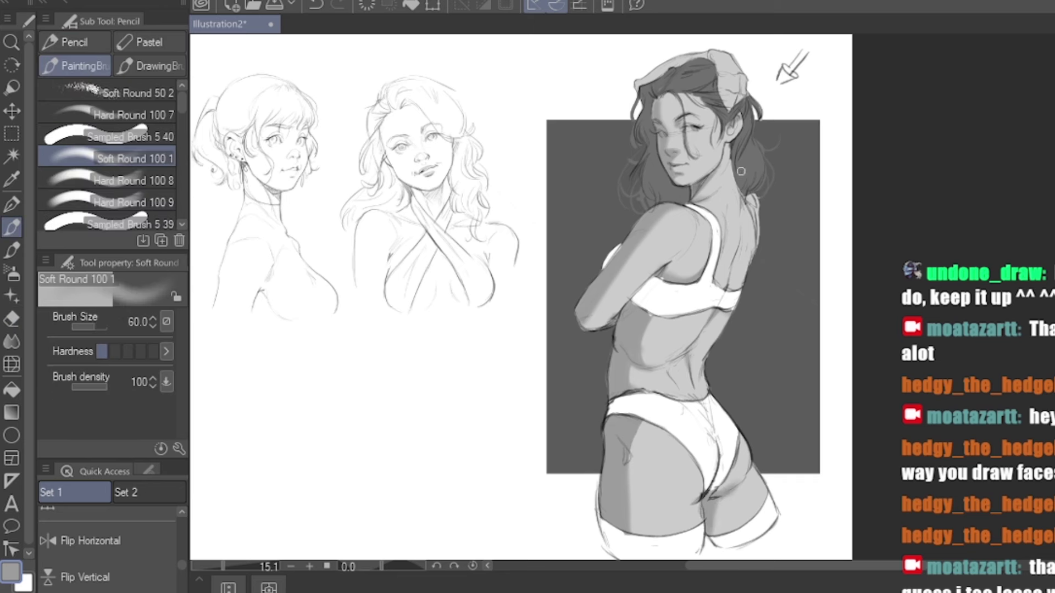
Soften the shading on the arm, torso and thigh using the Blend tool, enlarging it up to size 100
{"action": "key", "text": "j"}
{"action": "key", "text": "bracketright"}
{"action": "key", "text": "bracketright"}
{"action": "key", "text": "bracketright"}
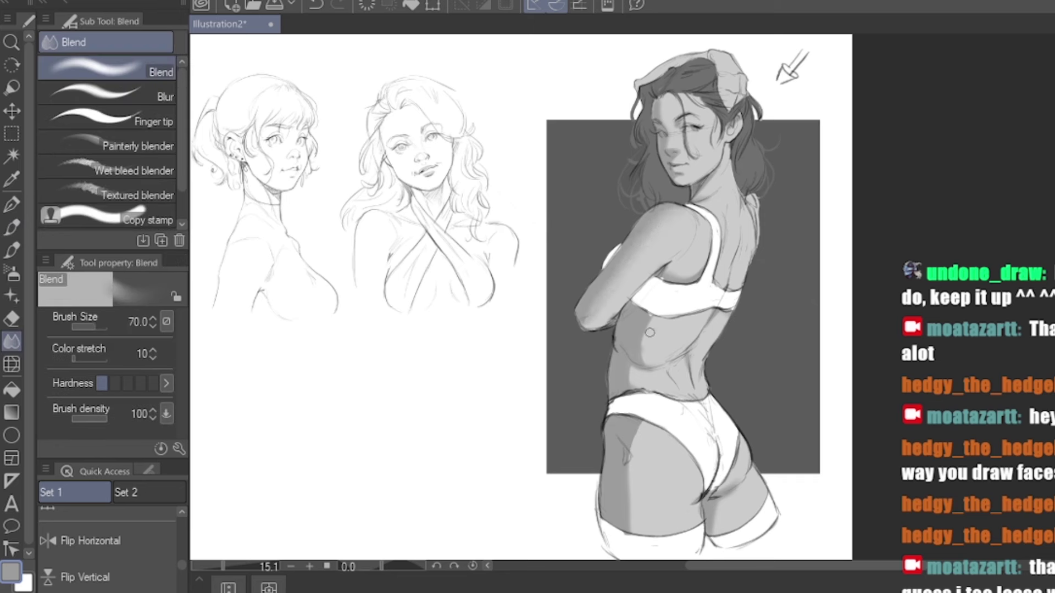
{"action": "key", "text": "bracketright"}
{"action": "key", "text": "bracketright"}
{"action": "scroll", "coordinate": [729, 347], "scroll_direction": "down", "scroll_amount": 1}
{"action": "scroll", "coordinate": [729, 350], "scroll_direction": "up", "scroll_amount": 2}
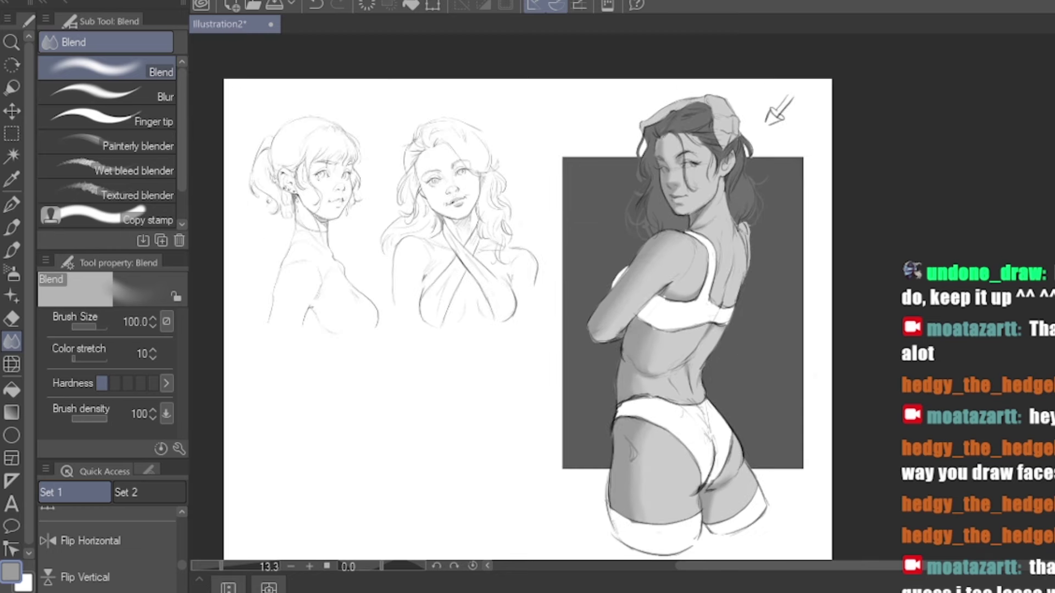
Fade the shaded figure to a pale underlay and hide the dark backdrop, ready for inking over the head
{"action": "right_click", "coordinate": [968, 108]}
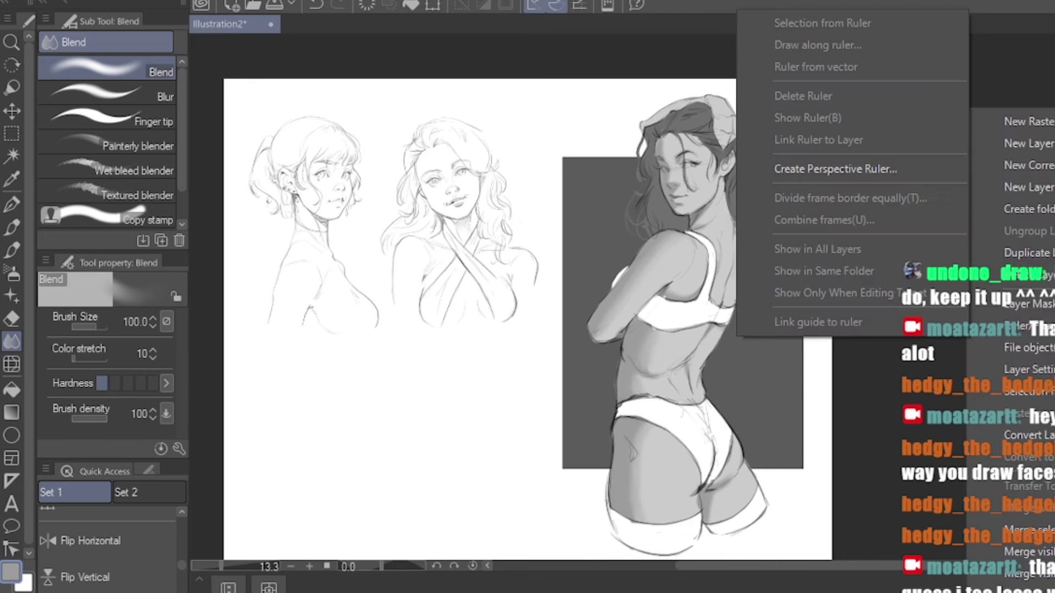
{"action": "key", "text": "Escape"}
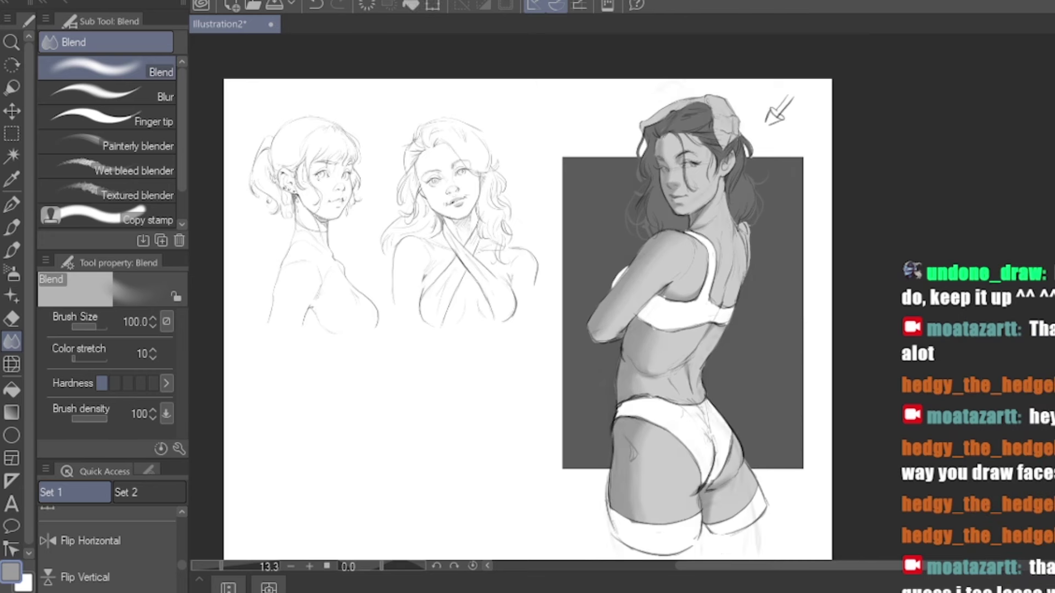
{"action": "right_click", "coordinate": [967, 108]}
{"action": "key", "text": "Escape"}
{"action": "scroll", "coordinate": [755, 192], "scroll_direction": "up", "scroll_amount": 4}
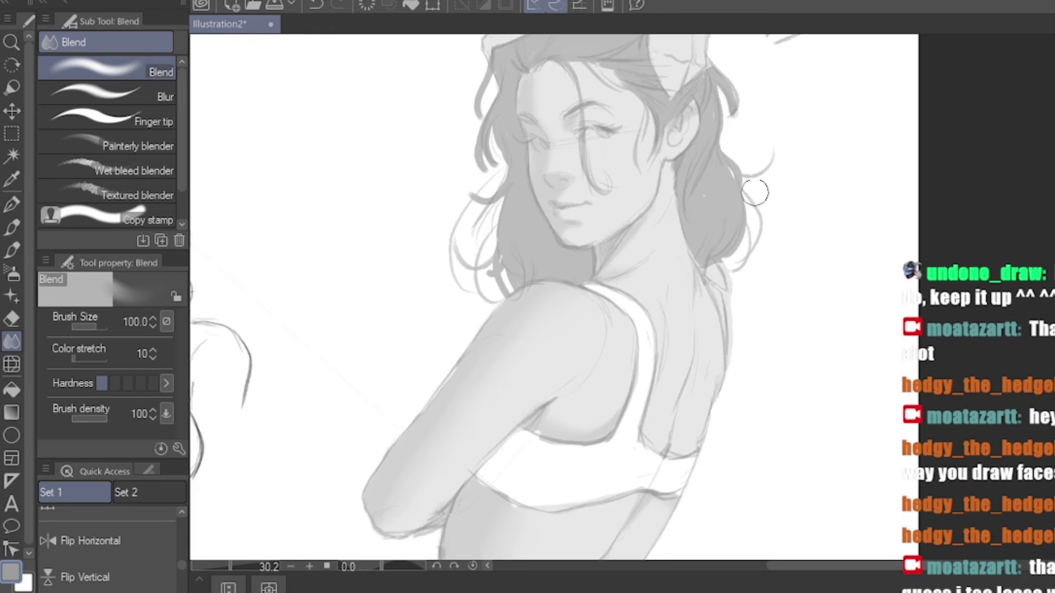
{"action": "scroll", "coordinate": [718, 198], "scroll_direction": "up", "scroll_amount": 1}
{"action": "left_click_drag", "start_coordinate": [563, 161], "coordinate": [628, 290]}
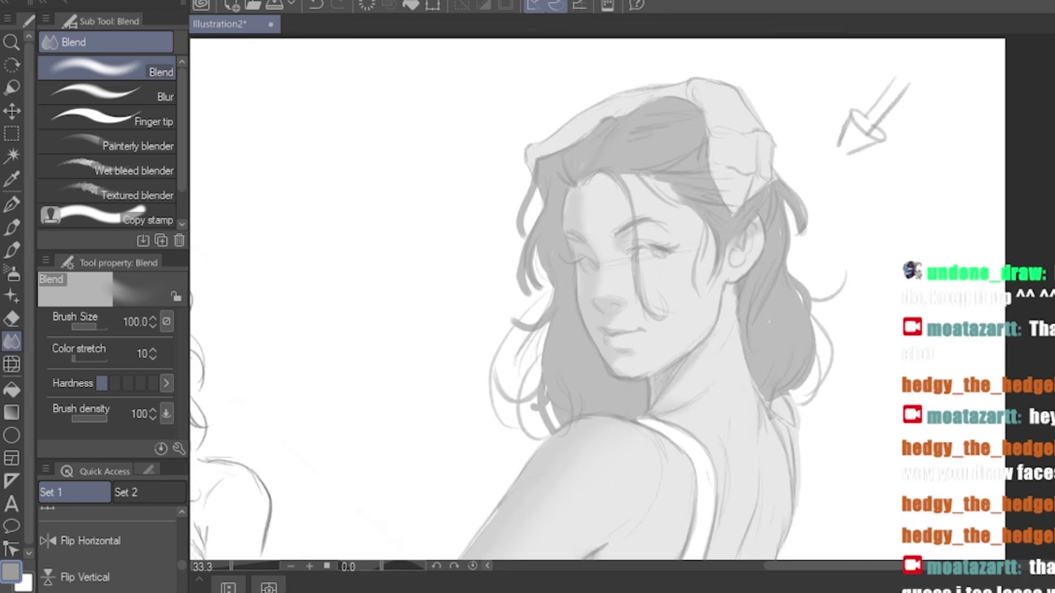
Ink the face contour, jawline and far eye in black with the India ink Brush pen at size 20
{"action": "left_click", "coordinate": [12, 250]}
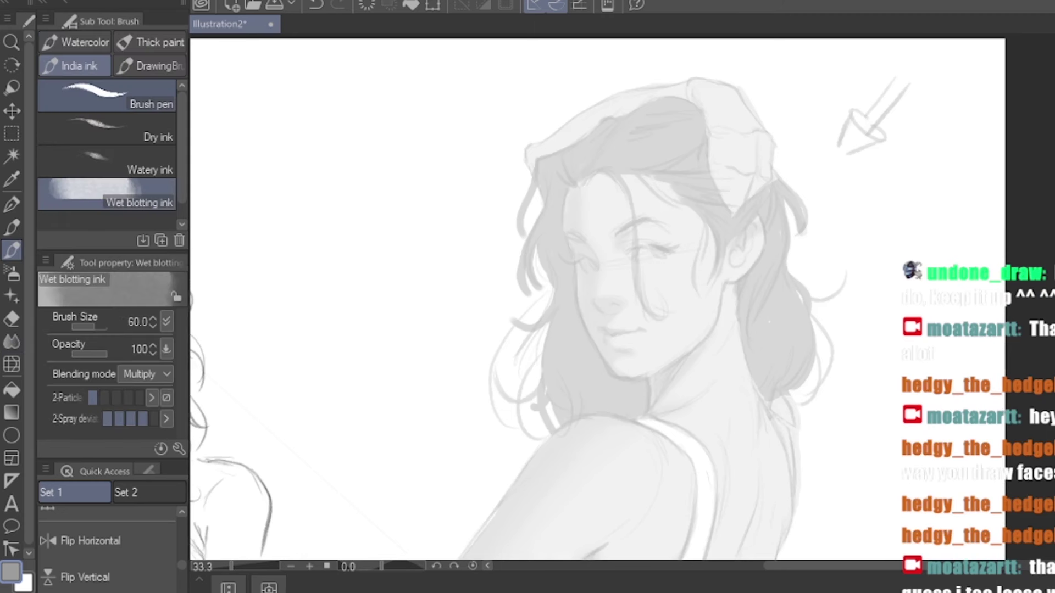
{"action": "left_click", "coordinate": [107, 96]}
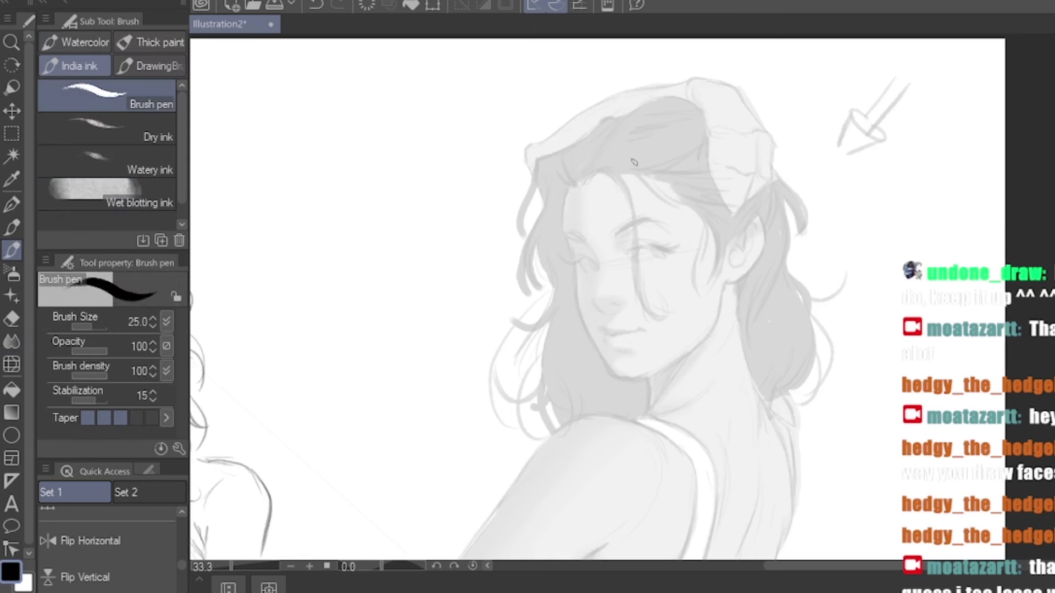
{"action": "mouse_move", "coordinate": [554, 180]}
{"action": "left_mouse_down"}
{"action": "mouse_move", "coordinate": [574, 190]}
{"action": "mouse_move", "coordinate": [563, 214]}
{"action": "mouse_move", "coordinate": [575, 256]}
{"action": "left_mouse_up"}
{"action": "key", "text": "ctrl+z"}
{"action": "mouse_move", "coordinate": [565, 203]}
{"action": "left_mouse_down"}
{"action": "mouse_move", "coordinate": [576, 266]}
{"action": "mouse_move", "coordinate": [589, 262]}
{"action": "mouse_move", "coordinate": [561, 259]}
{"action": "mouse_move", "coordinate": [595, 267]}
{"action": "mouse_move", "coordinate": [580, 278]}
{"action": "mouse_move", "coordinate": [581, 317]}
{"action": "mouse_move", "coordinate": [605, 366]}
{"action": "mouse_move", "coordinate": [645, 377]}
{"action": "left_mouse_up"}
{"action": "key", "text": "ctrl+z"}
{"action": "key", "text": "ctrl+z"}
{"action": "mouse_move", "coordinate": [727, 284]}
{"action": "left_mouse_down"}
{"action": "mouse_move", "coordinate": [641, 377]}
{"action": "mouse_move", "coordinate": [667, 363]}
{"action": "mouse_move", "coordinate": [632, 379]}
{"action": "left_mouse_up"}
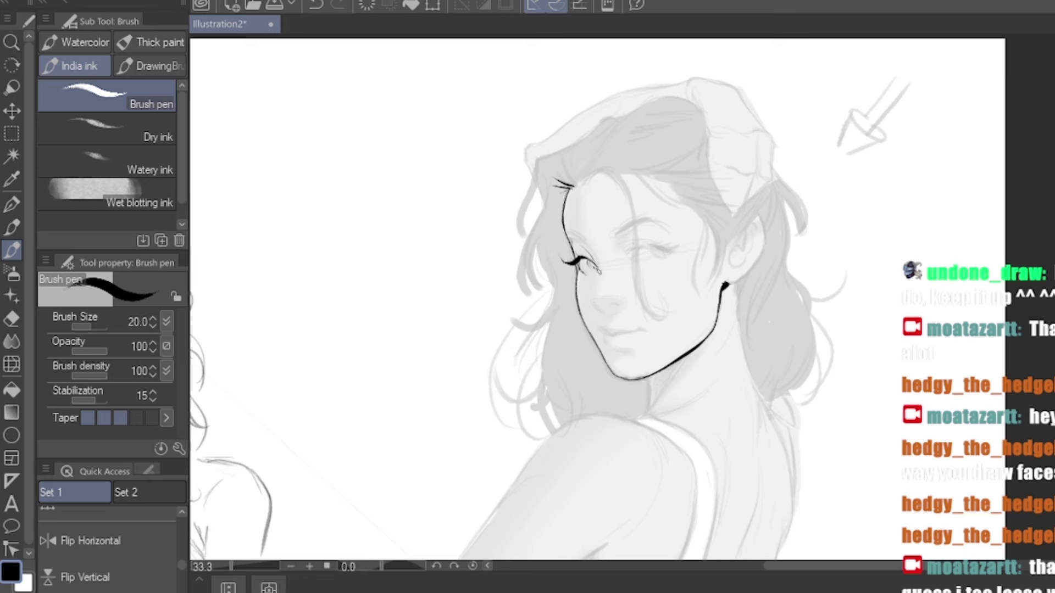
Ink the nose, eyebrows, near eye and lips in black
{"action": "mouse_move", "coordinate": [594, 299]}
{"action": "left_mouse_down"}
{"action": "mouse_move", "coordinate": [596, 311]}
{"action": "mouse_move", "coordinate": [627, 302]}
{"action": "left_mouse_up"}
{"action": "left_click_drag", "start_coordinate": [628, 256], "coordinate": [659, 251]}
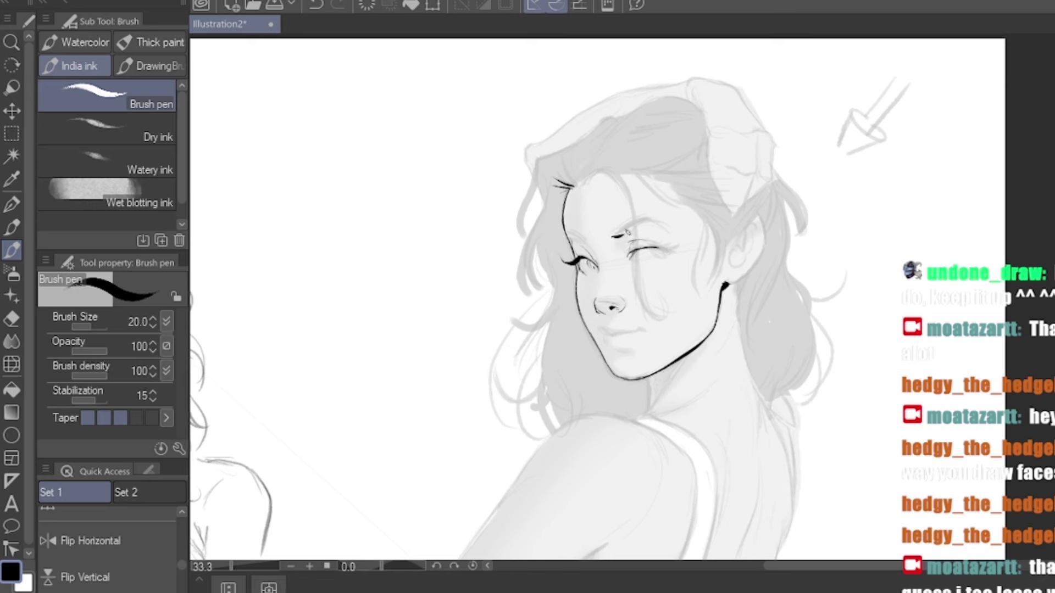
{"action": "mouse_move", "coordinate": [612, 238]}
{"action": "left_mouse_down"}
{"action": "mouse_move", "coordinate": [667, 230]}
{"action": "mouse_move", "coordinate": [612, 238]}
{"action": "left_mouse_up"}
{"action": "left_click_drag", "start_coordinate": [614, 238], "coordinate": [567, 239]}
{"action": "left_click_drag", "start_coordinate": [650, 248], "coordinate": [671, 247]}
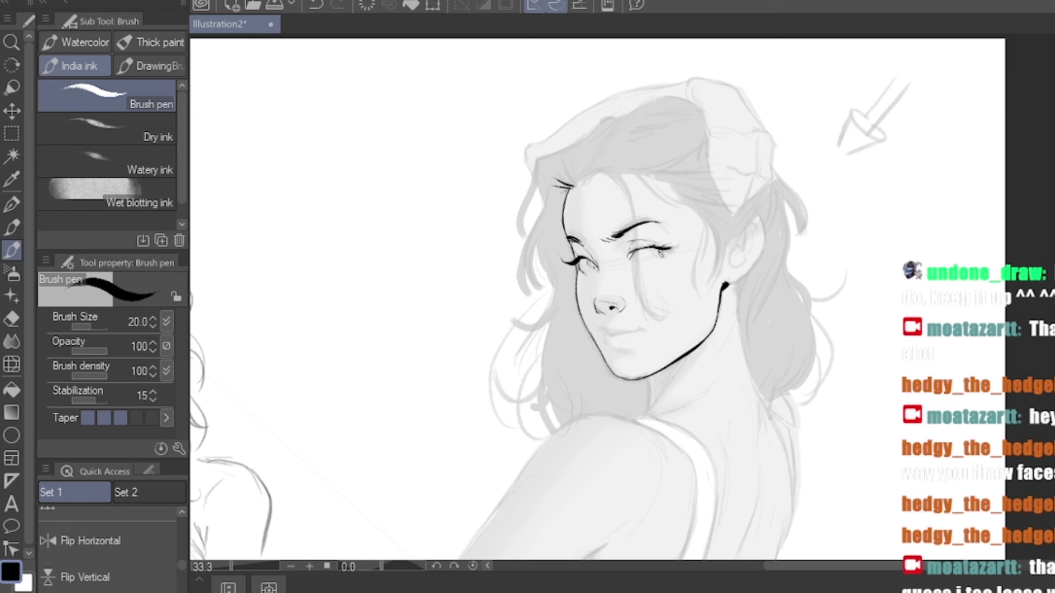
{"action": "key", "text": "ctrl+z"}
{"action": "left_click_drag", "start_coordinate": [649, 259], "coordinate": [662, 250]}
{"action": "mouse_move", "coordinate": [619, 336]}
{"action": "left_mouse_down"}
{"action": "mouse_move", "coordinate": [647, 328]}
{"action": "mouse_move", "coordinate": [601, 325]}
{"action": "mouse_move", "coordinate": [616, 325]}
{"action": "mouse_move", "coordinate": [602, 339]}
{"action": "mouse_move", "coordinate": [620, 350]}
{"action": "left_mouse_up"}
Ink the hairline with its loose strands over the forehead and cheek, and outline the ear
{"action": "left_click_drag", "start_coordinate": [575, 184], "coordinate": [571, 162]}
{"action": "mouse_move", "coordinate": [578, 184]}
{"action": "left_mouse_down"}
{"action": "mouse_move", "coordinate": [597, 175]}
{"action": "mouse_move", "coordinate": [659, 329]}
{"action": "left_mouse_up"}
{"action": "left_click_drag", "start_coordinate": [618, 175], "coordinate": [638, 310]}
{"action": "left_click_drag", "start_coordinate": [626, 248], "coordinate": [616, 258]}
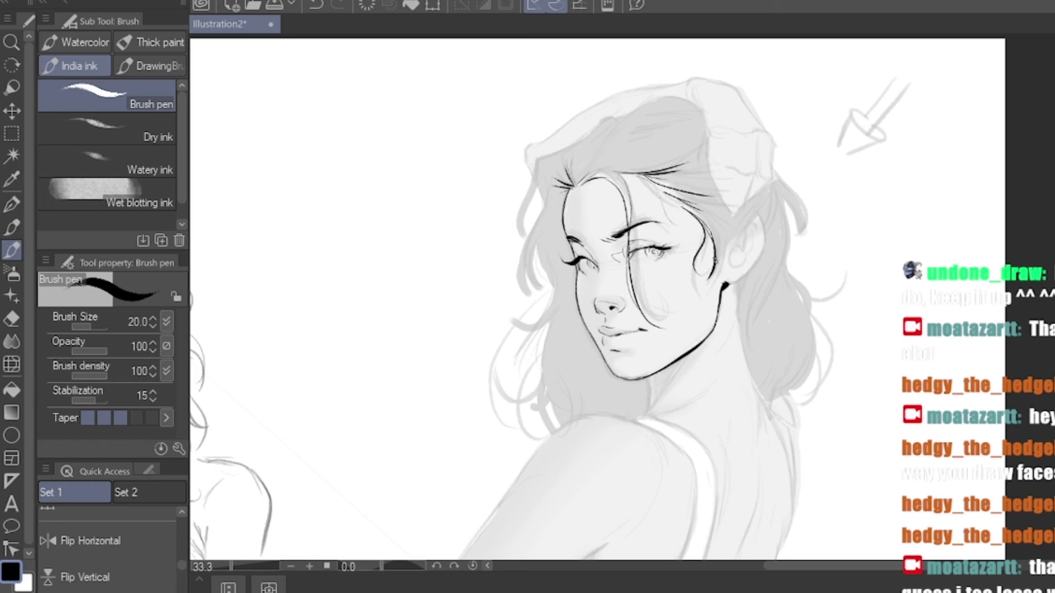
{"action": "mouse_move", "coordinate": [728, 235]}
{"action": "left_mouse_down"}
{"action": "mouse_move", "coordinate": [714, 277]}
{"action": "mouse_move", "coordinate": [753, 209]}
{"action": "mouse_move", "coordinate": [772, 242]}
{"action": "mouse_move", "coordinate": [731, 285]}
{"action": "mouse_move", "coordinate": [758, 220]}
{"action": "left_mouse_up"}
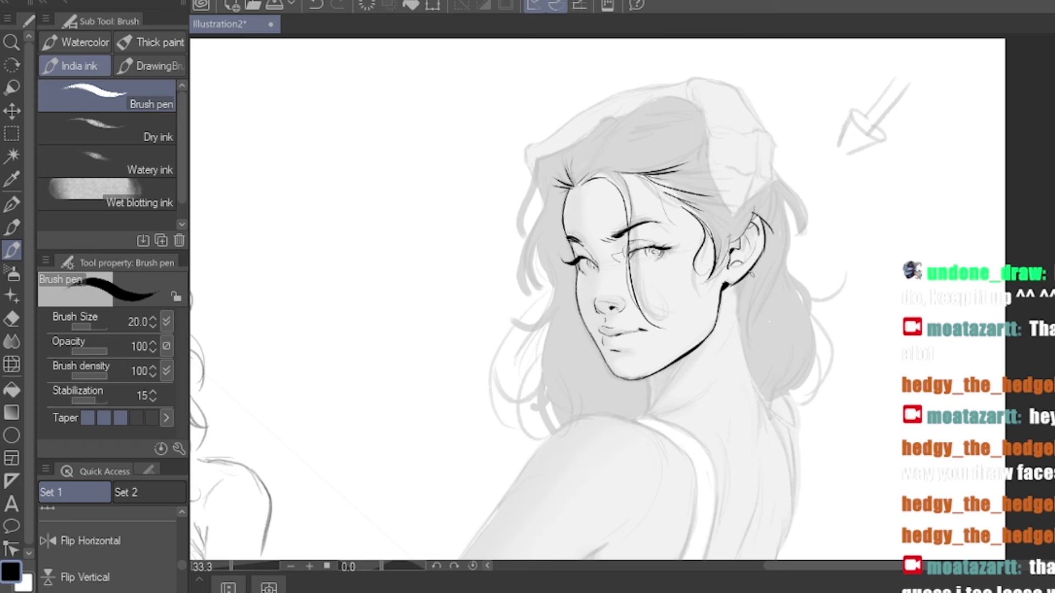
Ink the hair's upper edge and the loose wavy strands on the far side of the face
{"action": "mouse_move", "coordinate": [619, 119]}
{"action": "left_mouse_down"}
{"action": "mouse_move", "coordinate": [583, 138]}
{"action": "mouse_move", "coordinate": [532, 189]}
{"action": "mouse_move", "coordinate": [521, 242]}
{"action": "left_mouse_up"}
{"action": "left_click_drag", "start_coordinate": [544, 184], "coordinate": [517, 242]}
{"action": "left_click_drag", "start_coordinate": [541, 205], "coordinate": [520, 291]}
{"action": "mouse_move", "coordinate": [539, 239]}
{"action": "left_mouse_down"}
{"action": "mouse_move", "coordinate": [524, 299]}
{"action": "mouse_move", "coordinate": [552, 287]}
{"action": "mouse_move", "coordinate": [509, 321]}
{"action": "left_mouse_up"}
{"action": "key", "text": "ctrl+z"}
{"action": "mouse_move", "coordinate": [553, 283]}
{"action": "left_mouse_down"}
{"action": "mouse_move", "coordinate": [508, 323]}
{"action": "mouse_move", "coordinate": [554, 311]}
{"action": "left_mouse_up"}
{"action": "left_click_drag", "start_coordinate": [556, 312], "coordinate": [541, 398]}
{"action": "left_click_drag", "start_coordinate": [548, 361], "coordinate": [563, 421]}
{"action": "left_click_drag", "start_coordinate": [546, 273], "coordinate": [525, 386]}
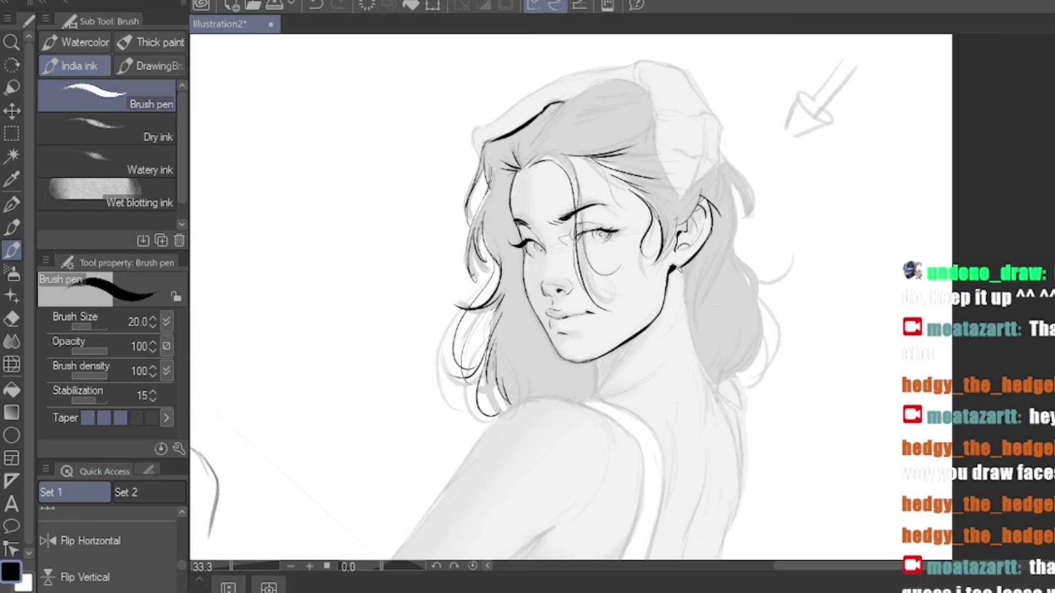
Ink the edge of the hair behind the neck and the front neck line below the jaw
{"action": "mouse_move", "coordinate": [680, 267]}
{"action": "left_mouse_down"}
{"action": "mouse_move", "coordinate": [695, 340]}
{"action": "mouse_move", "coordinate": [717, 381]}
{"action": "left_mouse_up"}
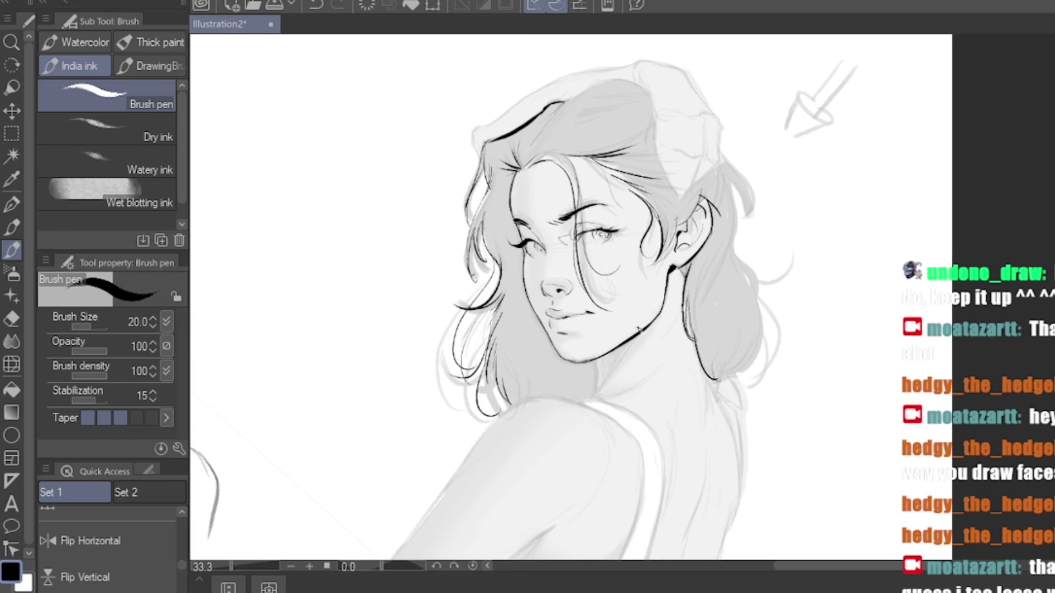
{"action": "mouse_move", "coordinate": [651, 325]}
{"action": "left_mouse_down"}
{"action": "mouse_move", "coordinate": [597, 373]}
{"action": "mouse_move", "coordinate": [599, 387]}
{"action": "left_mouse_up"}
{"action": "mouse_move", "coordinate": [715, 353]}
{"action": "left_mouse_down"}
{"action": "mouse_move", "coordinate": [698, 339]}
{"action": "mouse_move", "coordinate": [697, 362]}
{"action": "left_mouse_up"}
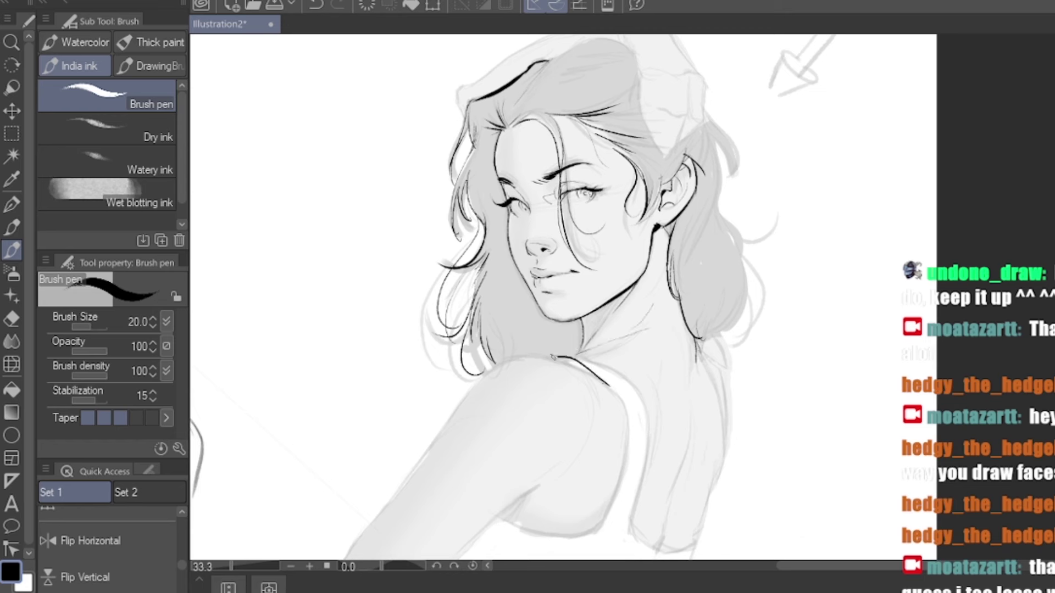
Ink the top contour of the near shoulder, retrying the strokes until the curve is clean
{"action": "left_click_drag", "start_coordinate": [582, 355], "coordinate": [483, 383]}
{"action": "key", "text": "ctrl+z"}
{"action": "left_click_drag", "start_coordinate": [574, 358], "coordinate": [478, 378]}
{"action": "mouse_move", "coordinate": [589, 355]}
{"action": "left_mouse_down"}
{"action": "mouse_move", "coordinate": [643, 397]}
{"action": "mouse_move", "coordinate": [561, 359]}
{"action": "mouse_move", "coordinate": [625, 393]}
{"action": "left_mouse_up"}
{"action": "key", "text": "ctrl+z"}
{"action": "mouse_move", "coordinate": [566, 360]}
{"action": "left_mouse_down"}
{"action": "mouse_move", "coordinate": [634, 420]}
{"action": "mouse_move", "coordinate": [613, 361]}
{"action": "left_mouse_up"}
{"action": "key", "text": "ctrl+z"}
Ink the outlines of the bra strap and band together with the outer contour of the back
{"action": "mouse_move", "coordinate": [552, 300]}
{"action": "left_mouse_down"}
{"action": "mouse_move", "coordinate": [608, 360]}
{"action": "mouse_move", "coordinate": [584, 442]}
{"action": "left_mouse_up"}
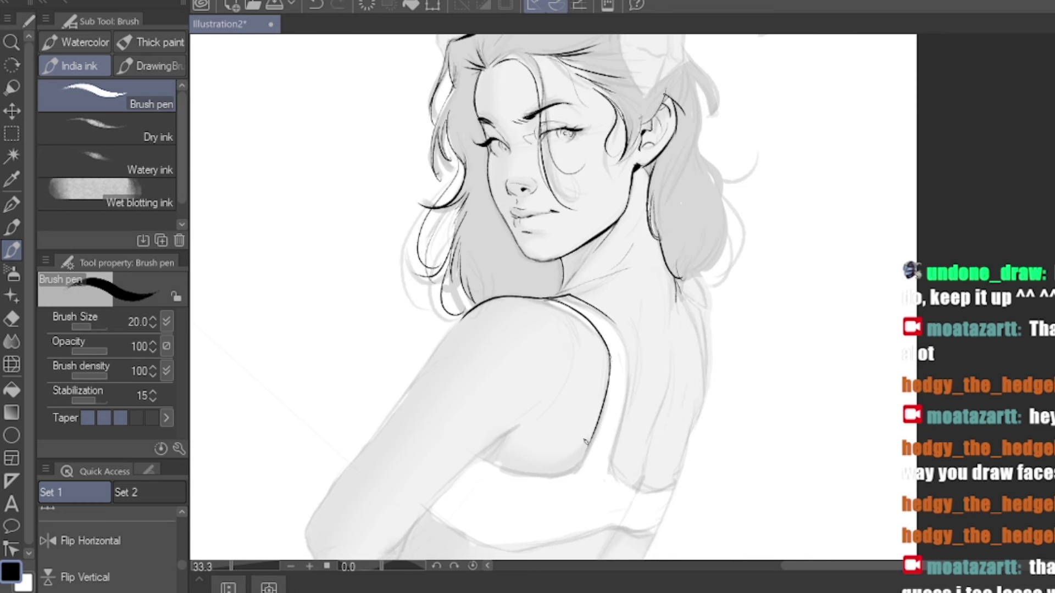
{"action": "left_click_drag", "start_coordinate": [482, 456], "coordinate": [580, 464]}
{"action": "mouse_move", "coordinate": [615, 323]}
{"action": "left_mouse_down"}
{"action": "mouse_move", "coordinate": [632, 358]}
{"action": "mouse_move", "coordinate": [613, 467]}
{"action": "mouse_move", "coordinate": [624, 439]}
{"action": "mouse_move", "coordinate": [581, 369]}
{"action": "mouse_move", "coordinate": [585, 415]}
{"action": "mouse_move", "coordinate": [633, 415]}
{"action": "left_mouse_up"}
{"action": "mouse_move", "coordinate": [638, 221]}
{"action": "left_mouse_down"}
{"action": "mouse_move", "coordinate": [668, 269]}
{"action": "mouse_move", "coordinate": [636, 409]}
{"action": "mouse_move", "coordinate": [644, 360]}
{"action": "mouse_move", "coordinate": [623, 410]}
{"action": "mouse_move", "coordinate": [403, 389]}
{"action": "left_mouse_up"}
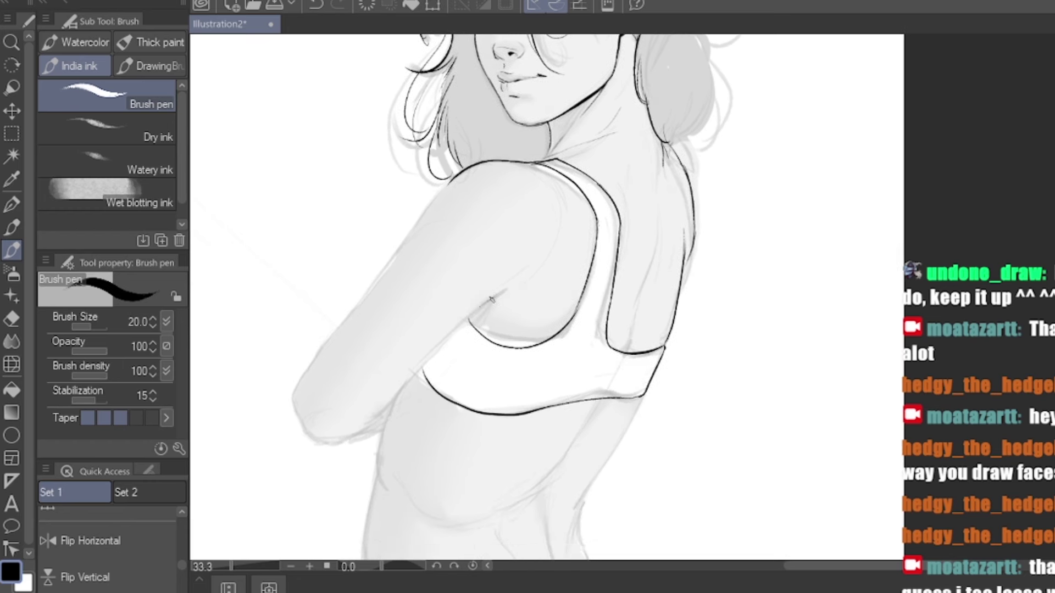
Ink the near arm from the armpit around the elbow and the front contour of the torso down to the waist
{"action": "left_click_drag", "start_coordinate": [497, 301], "coordinate": [325, 446]}
{"action": "mouse_move", "coordinate": [448, 221]}
{"action": "left_mouse_down"}
{"action": "mouse_move", "coordinate": [403, 285]}
{"action": "mouse_move", "coordinate": [434, 260]}
{"action": "left_mouse_up"}
{"action": "key", "text": "ctrl+z"}
{"action": "mouse_move", "coordinate": [476, 192]}
{"action": "left_mouse_down"}
{"action": "mouse_move", "coordinate": [322, 397]}
{"action": "mouse_move", "coordinate": [321, 425]}
{"action": "mouse_move", "coordinate": [343, 456]}
{"action": "mouse_move", "coordinate": [394, 429]}
{"action": "mouse_move", "coordinate": [404, 344]}
{"action": "left_mouse_up"}
{"action": "mouse_move", "coordinate": [417, 307]}
{"action": "left_mouse_down"}
{"action": "mouse_move", "coordinate": [392, 382]}
{"action": "mouse_move", "coordinate": [391, 317]}
{"action": "mouse_move", "coordinate": [381, 353]}
{"action": "mouse_move", "coordinate": [377, 455]}
{"action": "left_mouse_up"}
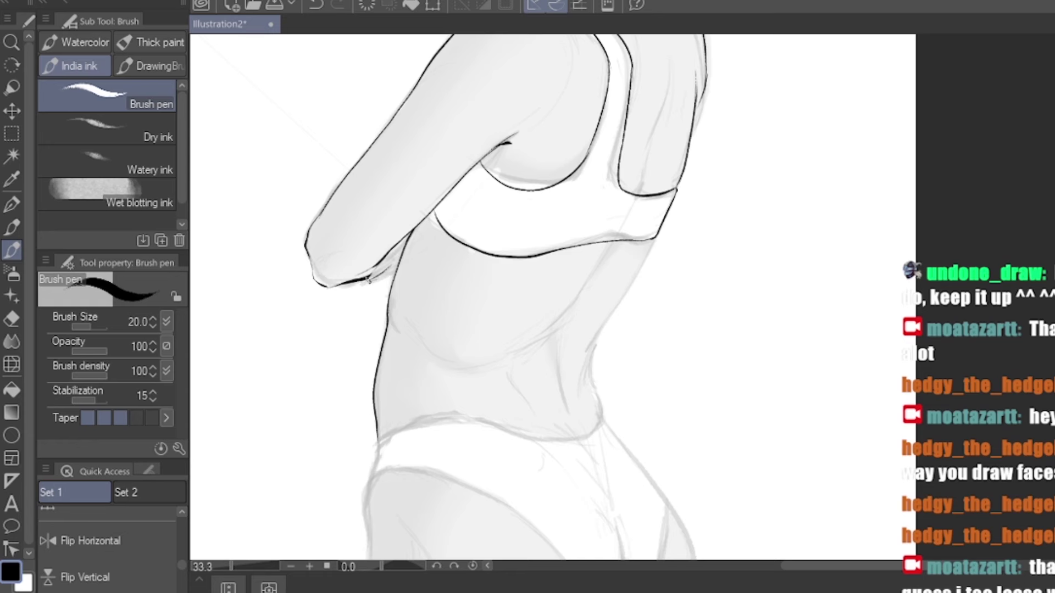
Ink the curve of the bust showing behind the upper arm, undoing the first version and redrawing it
{"action": "scroll", "coordinate": [407, 237], "scroll_direction": "up", "scroll_amount": 2}
{"action": "scroll", "coordinate": [415, 241], "scroll_direction": "up", "scroll_amount": 2}
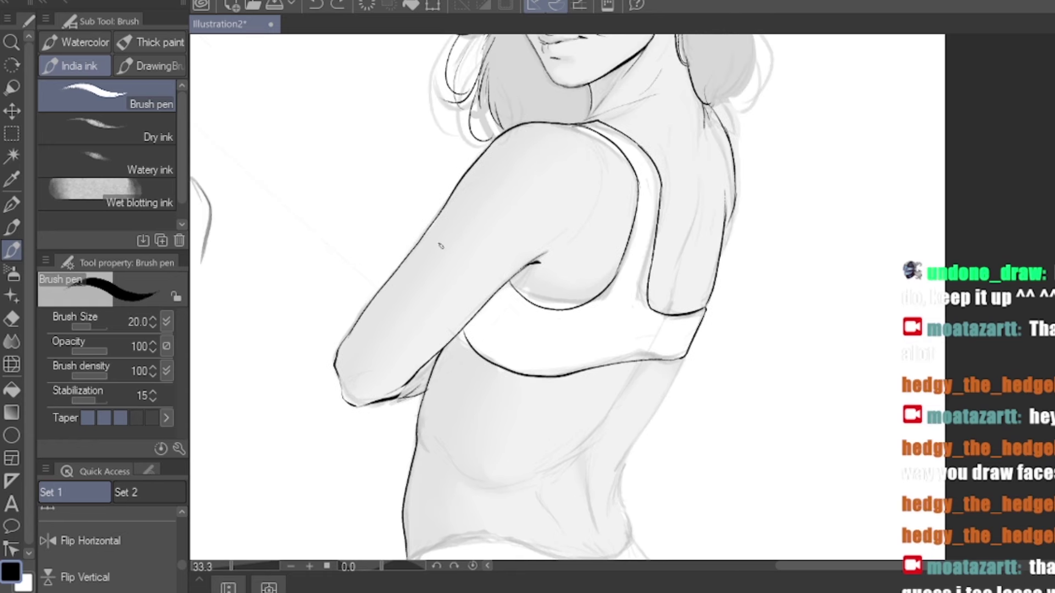
{"action": "mouse_move", "coordinate": [400, 265]}
{"action": "left_mouse_down"}
{"action": "mouse_move", "coordinate": [445, 203]}
{"action": "mouse_move", "coordinate": [372, 289]}
{"action": "left_mouse_up"}
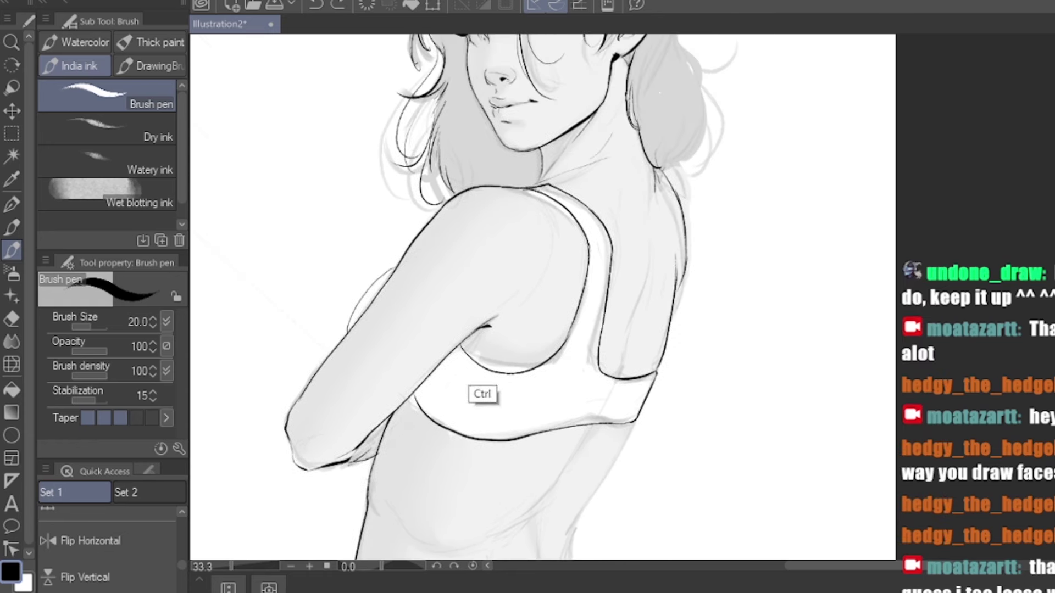
{"action": "key", "text": "ctrl+z"}
{"action": "scroll", "coordinate": [497, 297], "scroll_direction": "down", "scroll_amount": 1}
{"action": "scroll", "coordinate": [497, 297], "scroll_direction": "down", "scroll_amount": 2}
{"action": "scroll", "coordinate": [311, 312], "scroll_direction": "up", "scroll_amount": 1}
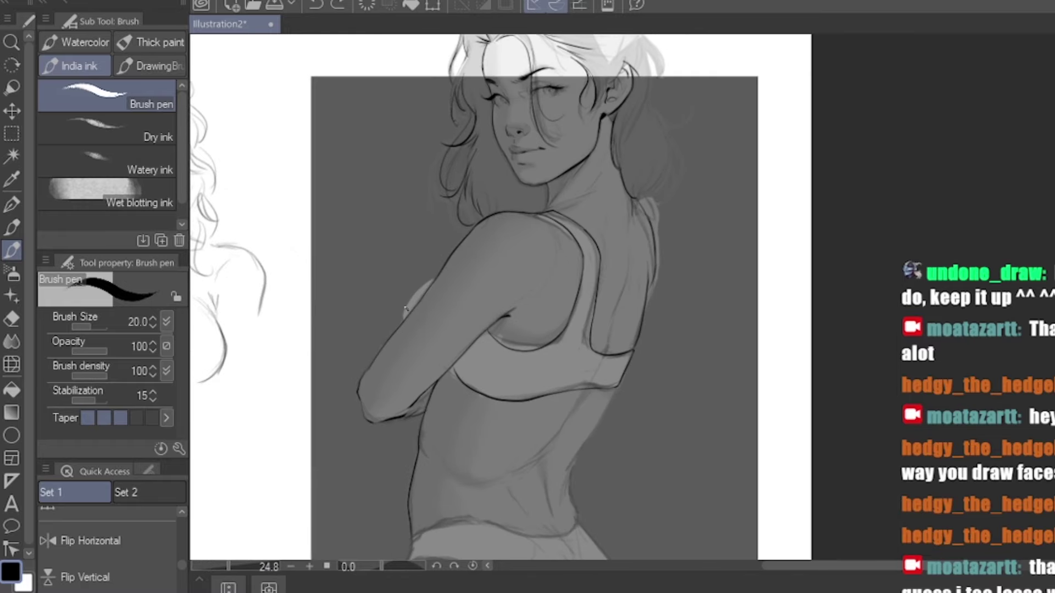
{"action": "left_click_drag", "start_coordinate": [435, 278], "coordinate": [400, 323]}
Ink thin shoulder blade and spine lines on the back between the bra strap and the outer contour
{"action": "scroll", "coordinate": [780, 214], "scroll_direction": "down", "scroll_amount": 2}
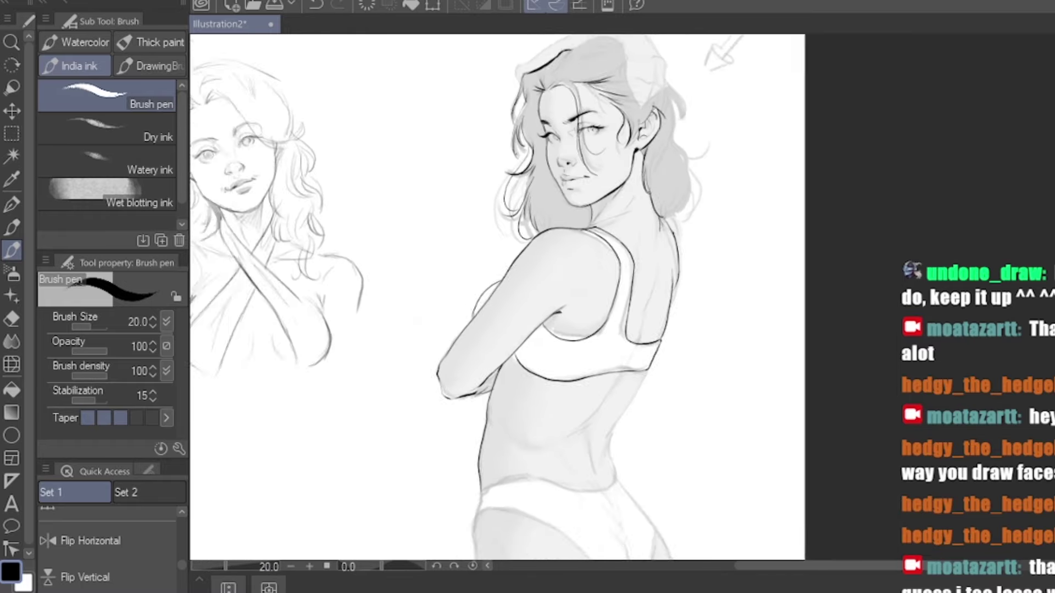
{"action": "scroll", "coordinate": [632, 154], "scroll_direction": "up", "scroll_amount": 2}
{"action": "mouse_move", "coordinate": [642, 264]}
{"action": "left_mouse_down"}
{"action": "mouse_move", "coordinate": [640, 293]}
{"action": "mouse_move", "coordinate": [645, 267]}
{"action": "left_mouse_up"}
{"action": "left_click_drag", "start_coordinate": [642, 269], "coordinate": [627, 318]}
{"action": "scroll", "coordinate": [616, 348], "scroll_direction": "down", "scroll_amount": 1}
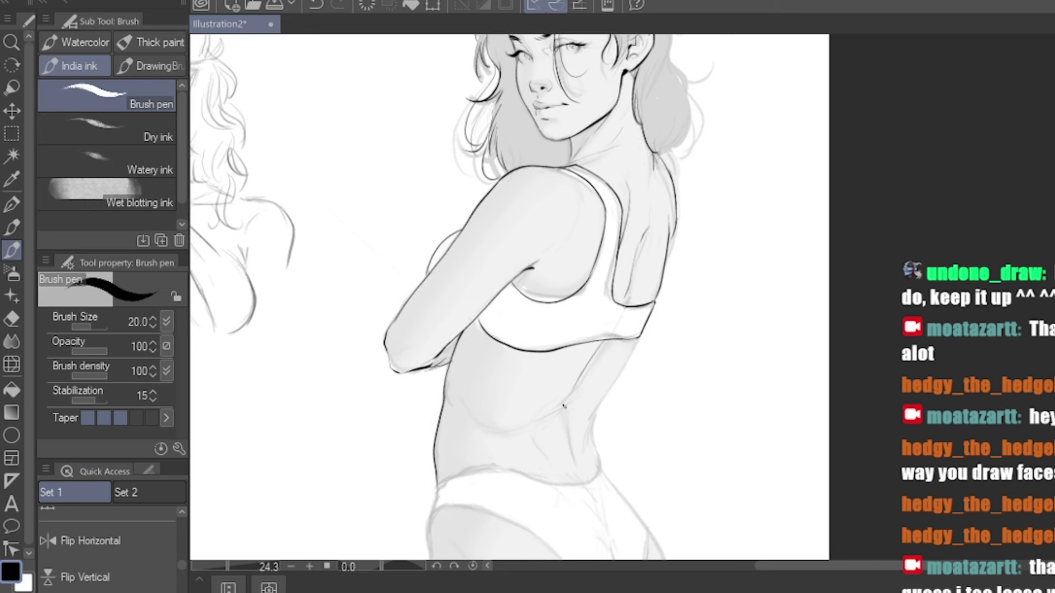
Ink the back contour down to the waist and short crease lines on the lower back
{"action": "mouse_move", "coordinate": [580, 379]}
{"action": "left_mouse_down"}
{"action": "mouse_move", "coordinate": [552, 403]}
{"action": "mouse_move", "coordinate": [570, 447]}
{"action": "left_mouse_up"}
{"action": "scroll", "coordinate": [587, 366], "scroll_direction": "down", "scroll_amount": 1}
{"action": "mouse_move", "coordinate": [615, 311]}
{"action": "left_mouse_down"}
{"action": "mouse_move", "coordinate": [587, 361]}
{"action": "mouse_move", "coordinate": [509, 384]}
{"action": "mouse_move", "coordinate": [521, 391]}
{"action": "left_mouse_up"}
{"action": "left_click_drag", "start_coordinate": [591, 377], "coordinate": [581, 357]}
{"action": "left_click_drag", "start_coordinate": [503, 362], "coordinate": [467, 367]}
{"action": "left_click_drag", "start_coordinate": [497, 369], "coordinate": [472, 383]}
Ink the curved waistband of the briefs across the hips, undoing and redrawing strokes
{"action": "scroll", "coordinate": [528, 352], "scroll_direction": "down", "scroll_amount": 1}
{"action": "mouse_move", "coordinate": [550, 336]}
{"action": "left_mouse_down"}
{"action": "mouse_move", "coordinate": [564, 374]}
{"action": "mouse_move", "coordinate": [405, 394]}
{"action": "left_mouse_up"}
{"action": "key", "text": "ctrl+z"}
{"action": "mouse_move", "coordinate": [565, 385]}
{"action": "left_mouse_down"}
{"action": "mouse_move", "coordinate": [625, 379]}
{"action": "mouse_move", "coordinate": [457, 384]}
{"action": "left_mouse_up"}
{"action": "key", "text": "ctrl+z"}
{"action": "mouse_move", "coordinate": [622, 367]}
{"action": "left_mouse_down"}
{"action": "mouse_move", "coordinate": [457, 384]}
{"action": "mouse_move", "coordinate": [446, 421]}
{"action": "mouse_move", "coordinate": [460, 397]}
{"action": "mouse_move", "coordinate": [600, 536]}
{"action": "mouse_move", "coordinate": [502, 362]}
{"action": "left_mouse_up"}
{"action": "key", "text": "ctrl+z"}
{"action": "key", "text": "ctrl+z"}
{"action": "left_click_drag", "start_coordinate": [550, 229], "coordinate": [584, 274]}
{"action": "key", "text": "ctrl+z"}
{"action": "mouse_move", "coordinate": [550, 230]}
{"action": "left_mouse_down"}
{"action": "mouse_move", "coordinate": [581, 270]}
{"action": "mouse_move", "coordinate": [775, 409]}
{"action": "left_mouse_up"}
{"action": "key", "text": "ctrl+z"}
{"action": "mouse_move", "coordinate": [580, 269]}
{"action": "left_mouse_down"}
{"action": "mouse_move", "coordinate": [584, 287]}
{"action": "mouse_move", "coordinate": [541, 387]}
{"action": "mouse_move", "coordinate": [581, 279]}
{"action": "mouse_move", "coordinate": [582, 296]}
{"action": "mouse_move", "coordinate": [571, 285]}
{"action": "left_mouse_up"}
{"action": "key", "text": "ctrl+z"}
Ink the rear edge of the briefs and the contours of the far hip and buttock
{"action": "mouse_move", "coordinate": [534, 367]}
{"action": "left_mouse_down"}
{"action": "mouse_move", "coordinate": [582, 242]}
{"action": "mouse_move", "coordinate": [584, 278]}
{"action": "mouse_move", "coordinate": [537, 366]}
{"action": "left_mouse_up"}
{"action": "key", "text": "e"}
{"action": "key", "text": "p"}
{"action": "key", "text": "b"}
{"action": "mouse_move", "coordinate": [552, 211]}
{"action": "left_mouse_down"}
{"action": "mouse_move", "coordinate": [576, 246]}
{"action": "mouse_move", "coordinate": [536, 367]}
{"action": "mouse_move", "coordinate": [557, 369]}
{"action": "left_mouse_up"}
{"action": "mouse_move", "coordinate": [576, 239]}
{"action": "left_mouse_down"}
{"action": "mouse_move", "coordinate": [606, 311]}
{"action": "mouse_move", "coordinate": [571, 367]}
{"action": "left_mouse_up"}
{"action": "left_click_drag", "start_coordinate": [604, 329], "coordinate": [586, 359]}
Ink the near leg opening of the briefs, undoing strokes that miss the sketch
{"action": "mouse_move", "coordinate": [522, 317]}
{"action": "left_mouse_down"}
{"action": "mouse_move", "coordinate": [539, 300]}
{"action": "mouse_move", "coordinate": [547, 354]}
{"action": "mouse_move", "coordinate": [550, 330]}
{"action": "mouse_move", "coordinate": [415, 216]}
{"action": "mouse_move", "coordinate": [395, 216]}
{"action": "mouse_move", "coordinate": [529, 301]}
{"action": "left_mouse_up"}
{"action": "key", "text": "ctrl+z"}
{"action": "key", "text": "ctrl+z"}
{"action": "mouse_move", "coordinate": [397, 212]}
{"action": "left_mouse_down"}
{"action": "mouse_move", "coordinate": [551, 332]}
{"action": "mouse_move", "coordinate": [407, 208]}
{"action": "mouse_move", "coordinate": [542, 305]}
{"action": "left_mouse_up"}
{"action": "key", "text": "ctrl+z"}
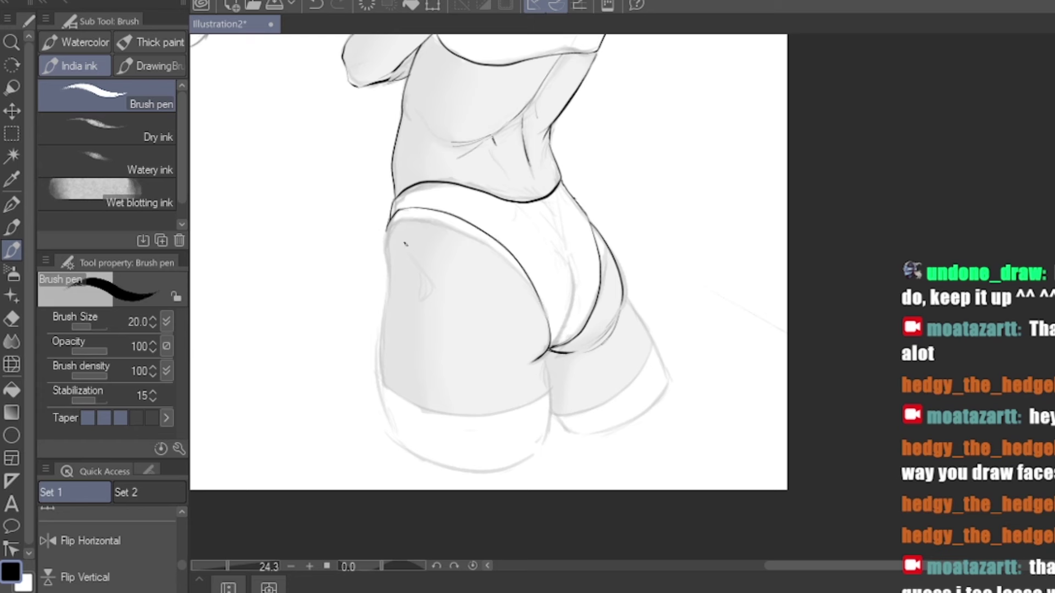
Ink the outer contours of both thighs and the top edges of the stockings
{"action": "left_click_drag", "start_coordinate": [387, 230], "coordinate": [387, 283]}
{"action": "mouse_move", "coordinate": [387, 282]}
{"action": "left_mouse_down"}
{"action": "mouse_move", "coordinate": [385, 420]}
{"action": "mouse_move", "coordinate": [395, 440]}
{"action": "left_mouse_up"}
{"action": "key", "text": "ctrl+z"}
{"action": "left_click_drag", "start_coordinate": [383, 382], "coordinate": [543, 396]}
{"action": "mouse_move", "coordinate": [538, 354]}
{"action": "left_mouse_down"}
{"action": "mouse_move", "coordinate": [549, 435]}
{"action": "mouse_move", "coordinate": [626, 396]}
{"action": "mouse_move", "coordinate": [645, 371]}
{"action": "left_mouse_up"}
{"action": "mouse_move", "coordinate": [625, 296]}
{"action": "left_mouse_down"}
{"action": "mouse_move", "coordinate": [651, 343]}
{"action": "mouse_move", "coordinate": [642, 374]}
{"action": "left_mouse_up"}
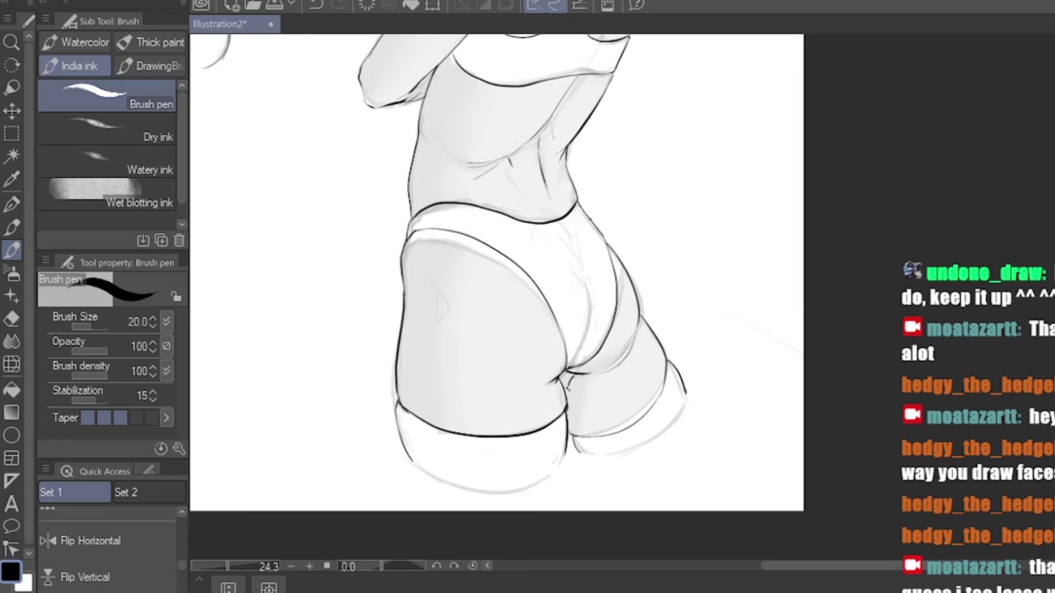
Add black accents between the thighs, in the armpit and under the forearm, plus a thin line on the shoulder
{"action": "mouse_move", "coordinate": [571, 376]}
{"action": "left_mouse_down"}
{"action": "mouse_move", "coordinate": [558, 374]}
{"action": "mouse_move", "coordinate": [574, 375]}
{"action": "left_mouse_up"}
{"action": "left_click_drag", "start_coordinate": [549, 219], "coordinate": [596, 457]}
{"action": "left_click_drag", "start_coordinate": [550, 241], "coordinate": [534, 259]}
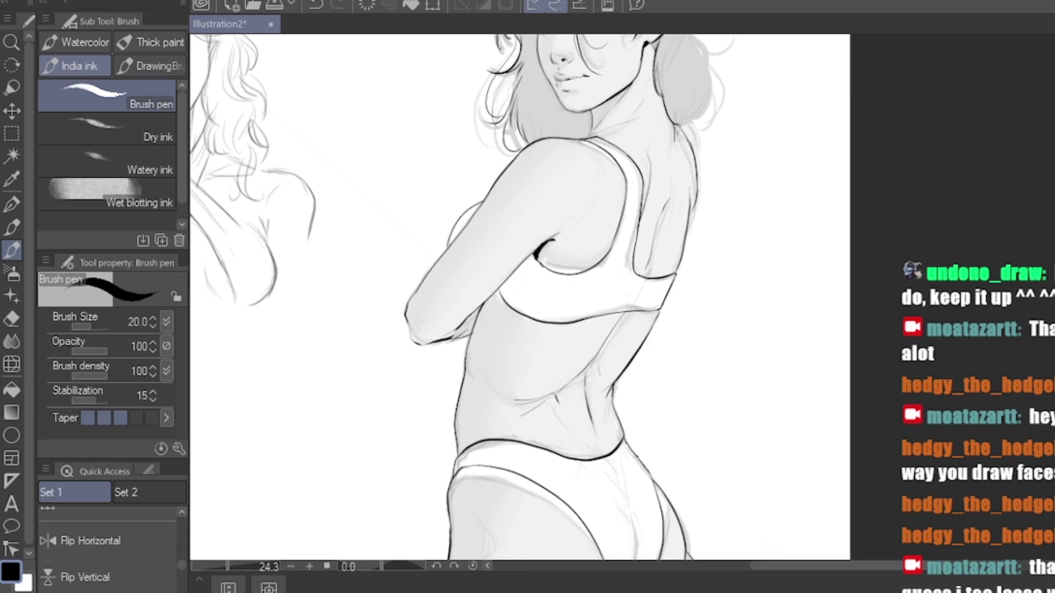
{"action": "left_click_drag", "start_coordinate": [576, 210], "coordinate": [597, 168]}
{"action": "left_click_drag", "start_coordinate": [498, 267], "coordinate": [494, 234]}
{"action": "left_click_drag", "start_coordinate": [482, 271], "coordinate": [471, 289]}
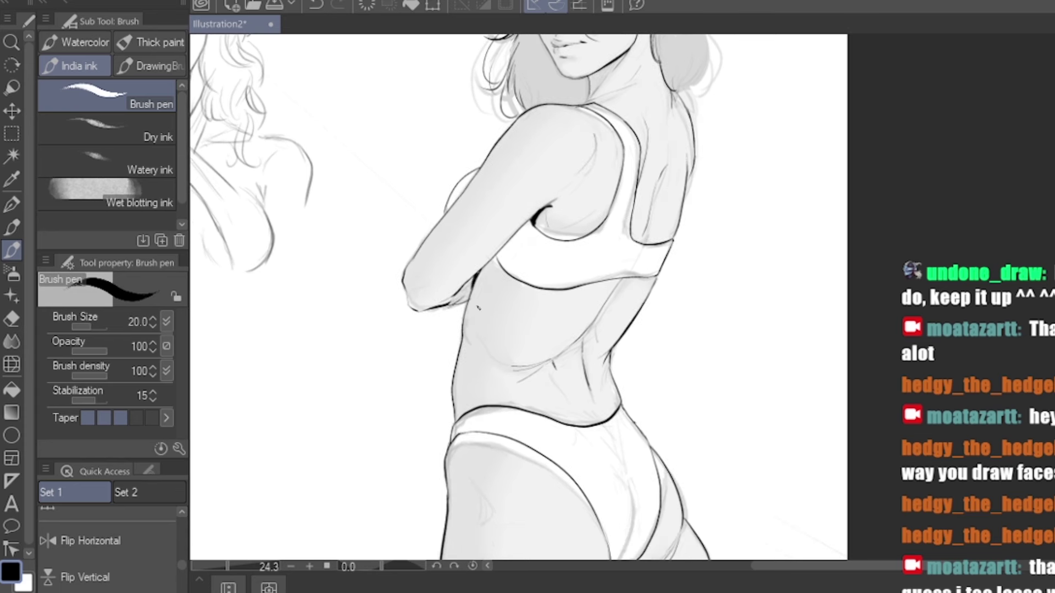
Ink the raised forearm over the head and the contours of the hand and fingers resting on the hair
{"action": "scroll", "coordinate": [525, 330], "scroll_direction": "down", "scroll_amount": 1}
{"action": "left_click_drag", "start_coordinate": [588, 110], "coordinate": [523, 293]}
{"action": "scroll", "coordinate": [555, 179], "scroll_direction": "up", "scroll_amount": 2}
{"action": "mouse_move", "coordinate": [466, 108]}
{"action": "left_mouse_down"}
{"action": "mouse_move", "coordinate": [511, 88]}
{"action": "mouse_move", "coordinate": [547, 96]}
{"action": "mouse_move", "coordinate": [528, 74]}
{"action": "mouse_move", "coordinate": [505, 74]}
{"action": "mouse_move", "coordinate": [389, 135]}
{"action": "left_mouse_up"}
{"action": "mouse_move", "coordinate": [535, 77]}
{"action": "left_mouse_down"}
{"action": "mouse_move", "coordinate": [531, 88]}
{"action": "mouse_move", "coordinate": [583, 88]}
{"action": "mouse_move", "coordinate": [612, 146]}
{"action": "mouse_move", "coordinate": [595, 173]}
{"action": "left_mouse_up"}
{"action": "mouse_move", "coordinate": [602, 113]}
{"action": "left_mouse_down"}
{"action": "mouse_move", "coordinate": [597, 130]}
{"action": "mouse_move", "coordinate": [595, 113]}
{"action": "mouse_move", "coordinate": [558, 122]}
{"action": "left_mouse_up"}
{"action": "key", "text": "ctrl+z"}
{"action": "left_click_drag", "start_coordinate": [554, 134], "coordinate": [561, 167]}
{"action": "mouse_move", "coordinate": [561, 166]}
{"action": "left_mouse_down"}
{"action": "mouse_move", "coordinate": [557, 137]}
{"action": "mouse_move", "coordinate": [589, 175]}
{"action": "left_mouse_up"}
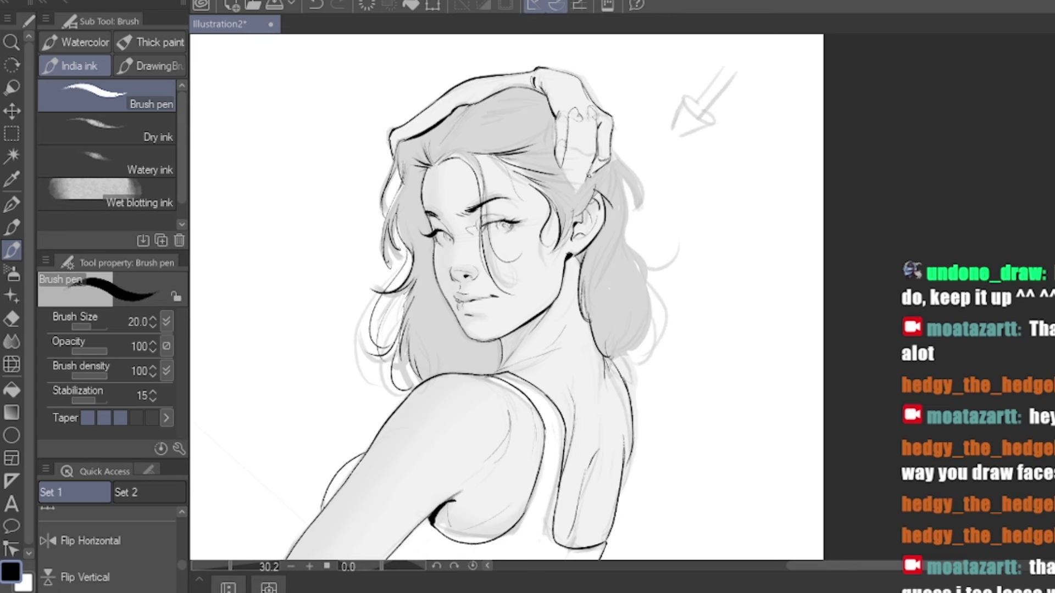
Ink the hair strands between the raised hand and the ear, undoing and redrawing the first stroke
{"action": "mouse_move", "coordinate": [583, 122]}
{"action": "left_mouse_down"}
{"action": "mouse_move", "coordinate": [570, 182]}
{"action": "mouse_move", "coordinate": [580, 156]}
{"action": "mouse_move", "coordinate": [610, 213]}
{"action": "left_mouse_up"}
{"action": "key", "text": "ctrl+z"}
{"action": "mouse_move", "coordinate": [612, 139]}
{"action": "left_mouse_down"}
{"action": "mouse_move", "coordinate": [629, 194]}
{"action": "mouse_move", "coordinate": [623, 104]}
{"action": "mouse_move", "coordinate": [616, 185]}
{"action": "left_mouse_up"}
{"action": "left_click_drag", "start_coordinate": [612, 184], "coordinate": [590, 220]}
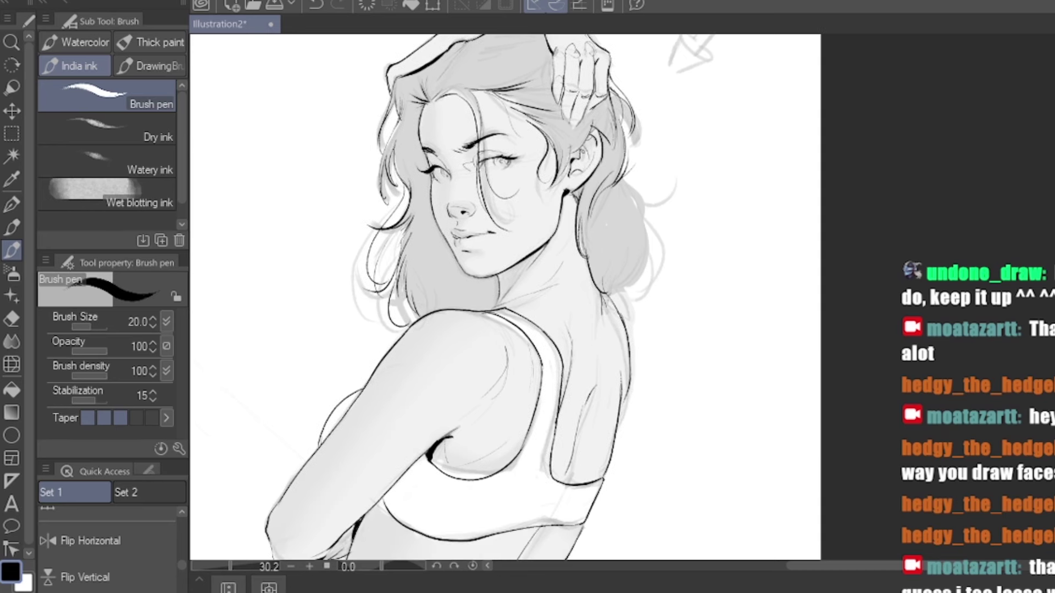
{"action": "left_click_drag", "start_coordinate": [592, 133], "coordinate": [579, 152]}
{"action": "mouse_move", "coordinate": [626, 195]}
{"action": "left_mouse_down"}
{"action": "mouse_move", "coordinate": [621, 169]}
{"action": "mouse_move", "coordinate": [637, 199]}
{"action": "left_mouse_up"}
Ink the outline of the hair mass behind the neck with loose curling strands around it
{"action": "mouse_move", "coordinate": [630, 181]}
{"action": "left_mouse_down"}
{"action": "mouse_move", "coordinate": [627, 251]}
{"action": "mouse_move", "coordinate": [599, 263]}
{"action": "mouse_move", "coordinate": [623, 320]}
{"action": "left_mouse_up"}
{"action": "mouse_move", "coordinate": [611, 267]}
{"action": "left_mouse_down"}
{"action": "mouse_move", "coordinate": [619, 292]}
{"action": "mouse_move", "coordinate": [614, 275]}
{"action": "left_mouse_up"}
{"action": "left_click_drag", "start_coordinate": [604, 266], "coordinate": [614, 264]}
{"action": "left_click_drag", "start_coordinate": [641, 197], "coordinate": [649, 259]}
{"action": "left_click_drag", "start_coordinate": [650, 217], "coordinate": [630, 275]}
{"action": "left_click_drag", "start_coordinate": [636, 175], "coordinate": [669, 166]}
{"action": "mouse_move", "coordinate": [672, 167]}
{"action": "left_mouse_down"}
{"action": "mouse_move", "coordinate": [706, 273]}
{"action": "mouse_move", "coordinate": [721, 179]}
{"action": "left_mouse_up"}
Fill the shadows under the jaw and ear in black and ink hair strands beside the face and at the crown
{"action": "left_click_drag", "start_coordinate": [591, 230], "coordinate": [544, 276]}
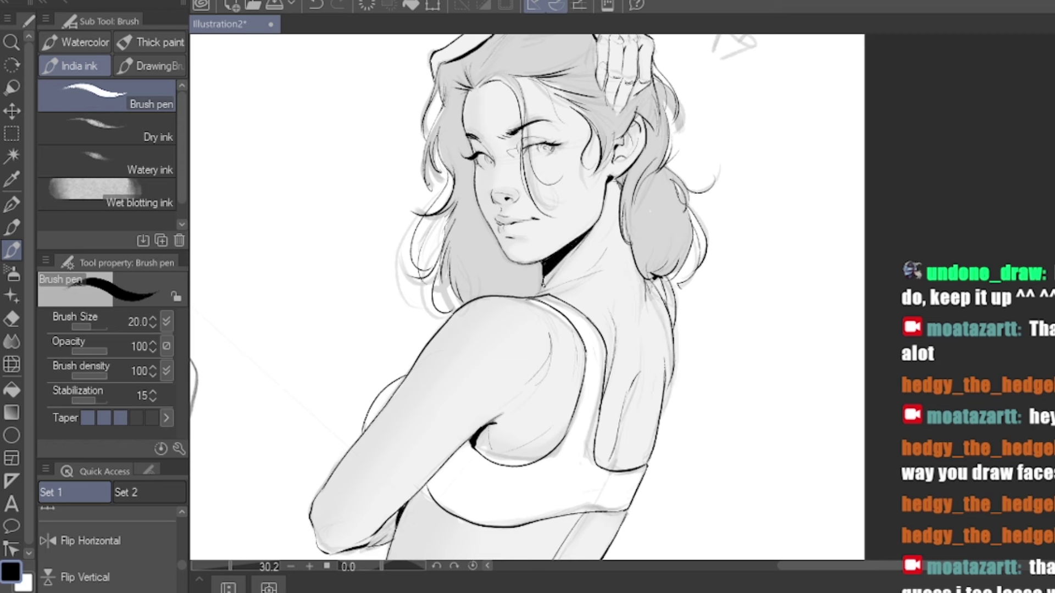
{"action": "mouse_move", "coordinate": [462, 142]}
{"action": "left_mouse_down"}
{"action": "mouse_move", "coordinate": [464, 183]}
{"action": "mouse_move", "coordinate": [456, 181]}
{"action": "left_mouse_up"}
{"action": "left_click_drag", "start_coordinate": [475, 204], "coordinate": [473, 254]}
{"action": "left_click_drag", "start_coordinate": [487, 248], "coordinate": [493, 280]}
{"action": "left_click_drag", "start_coordinate": [499, 266], "coordinate": [510, 284]}
{"action": "left_click_drag", "start_coordinate": [555, 50], "coordinate": [579, 51]}
{"action": "left_click_drag", "start_coordinate": [571, 52], "coordinate": [580, 89]}
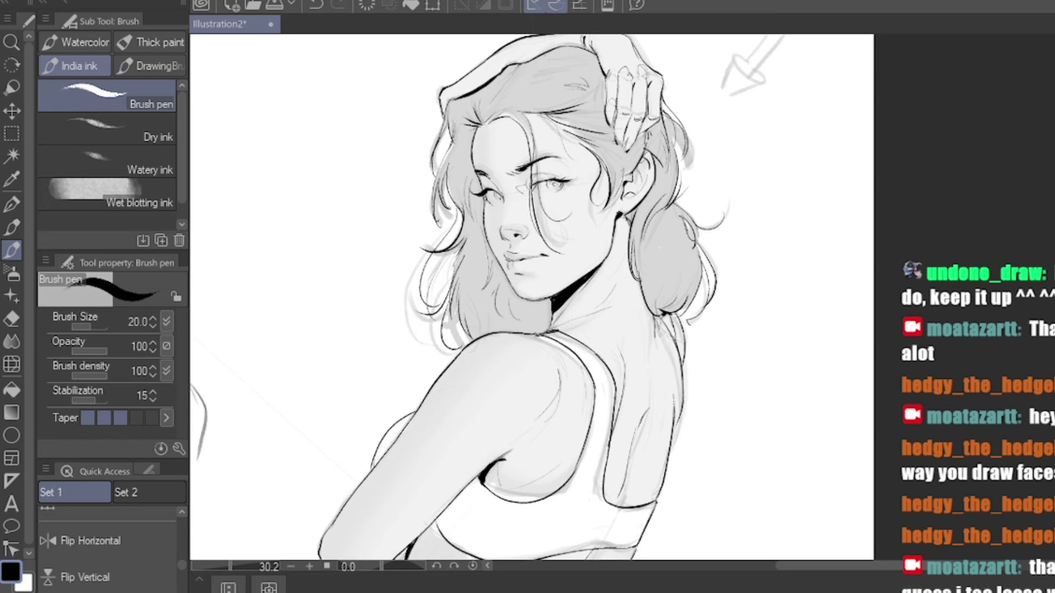
{"action": "left_click_drag", "start_coordinate": [633, 217], "coordinate": [623, 236]}
{"action": "left_click_drag", "start_coordinate": [628, 225], "coordinate": [620, 249]}
Add a dark grey rectangular backdrop around the standing figure and try placing it behind the shaded body
{"action": "scroll", "coordinate": [659, 62], "scroll_direction": "down", "scroll_amount": 4}
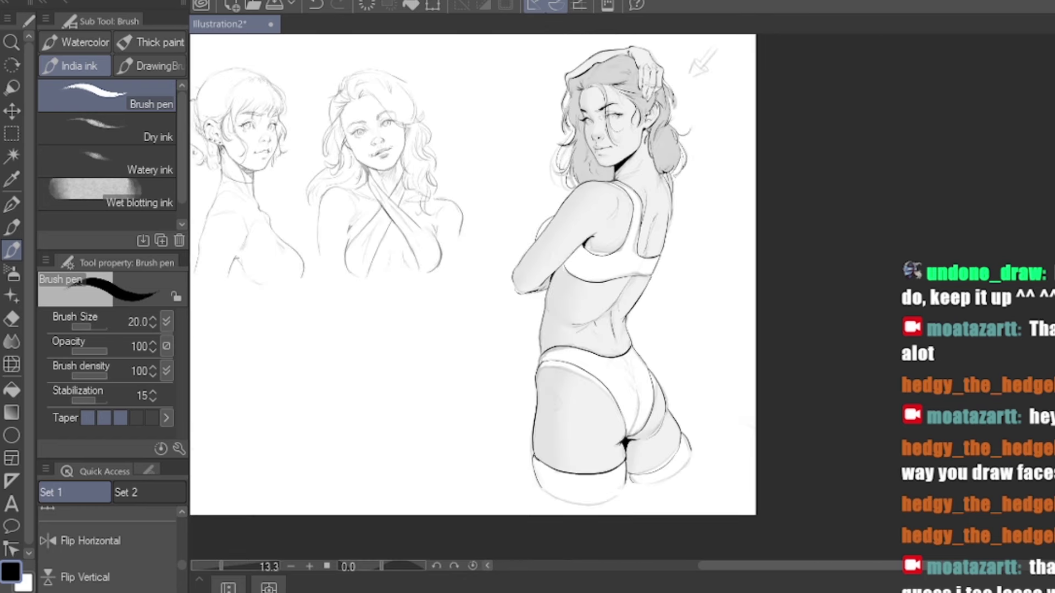
{"action": "scroll", "coordinate": [716, 348], "scroll_direction": "down", "scroll_amount": 1}
{"action": "scroll", "coordinate": [716, 348], "scroll_direction": "up", "scroll_amount": 1}
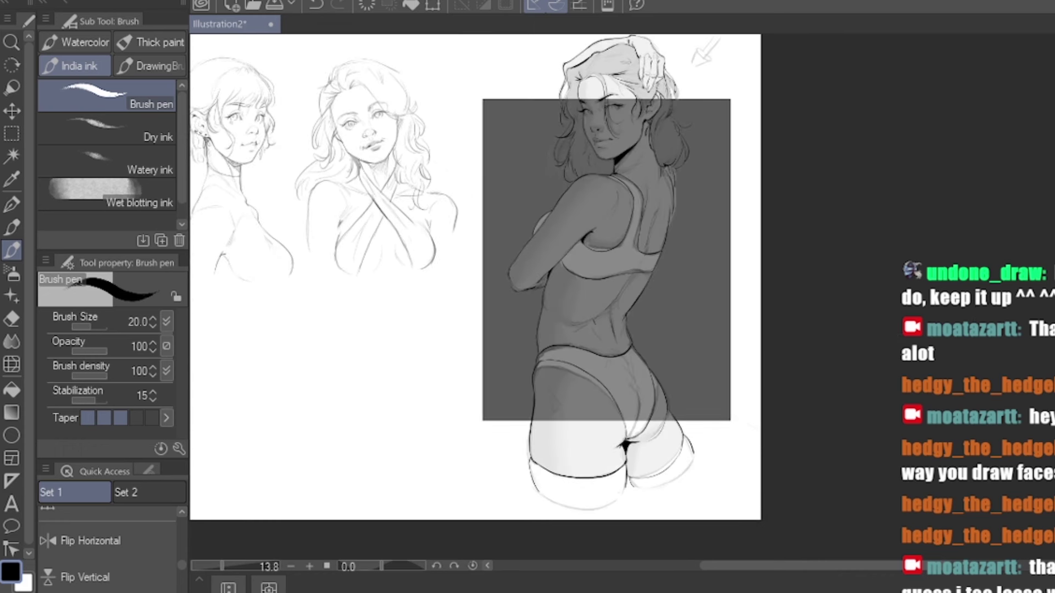
{"action": "key", "text": "ctrl+y"}
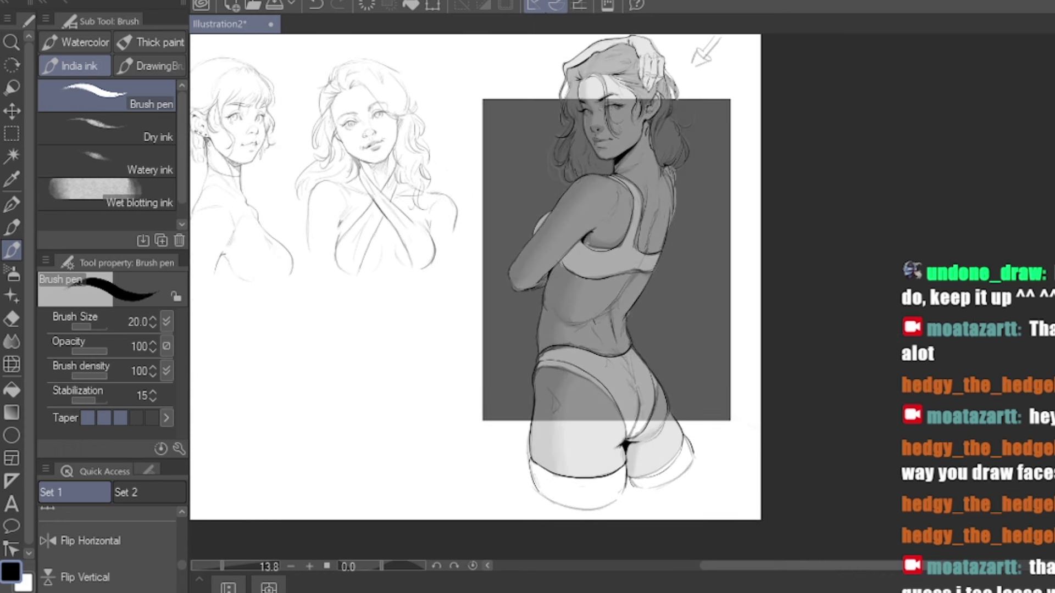
{"action": "key", "text": "ctrl+z"}
{"action": "key", "text": "x"}
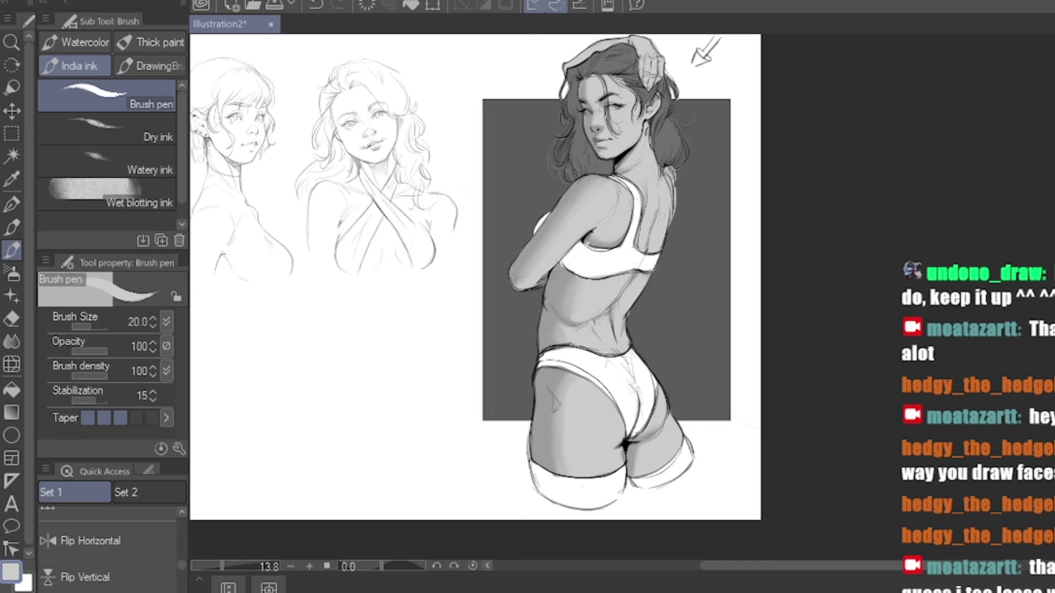
{"action": "scroll", "coordinate": [547, 297], "scroll_direction": "down", "scroll_amount": 1}
{"action": "key", "text": "ctrl+z"}
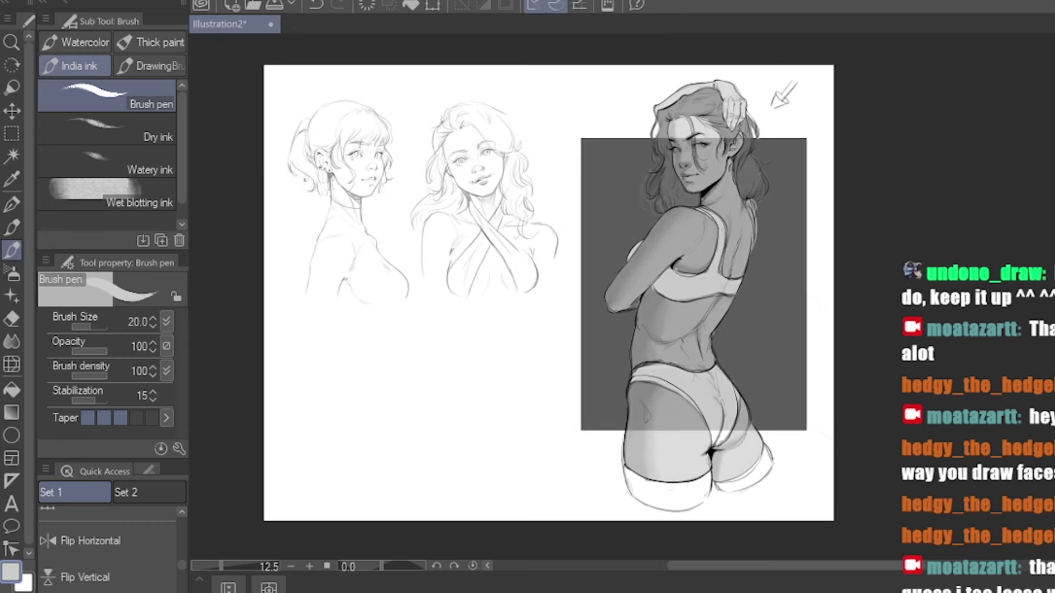